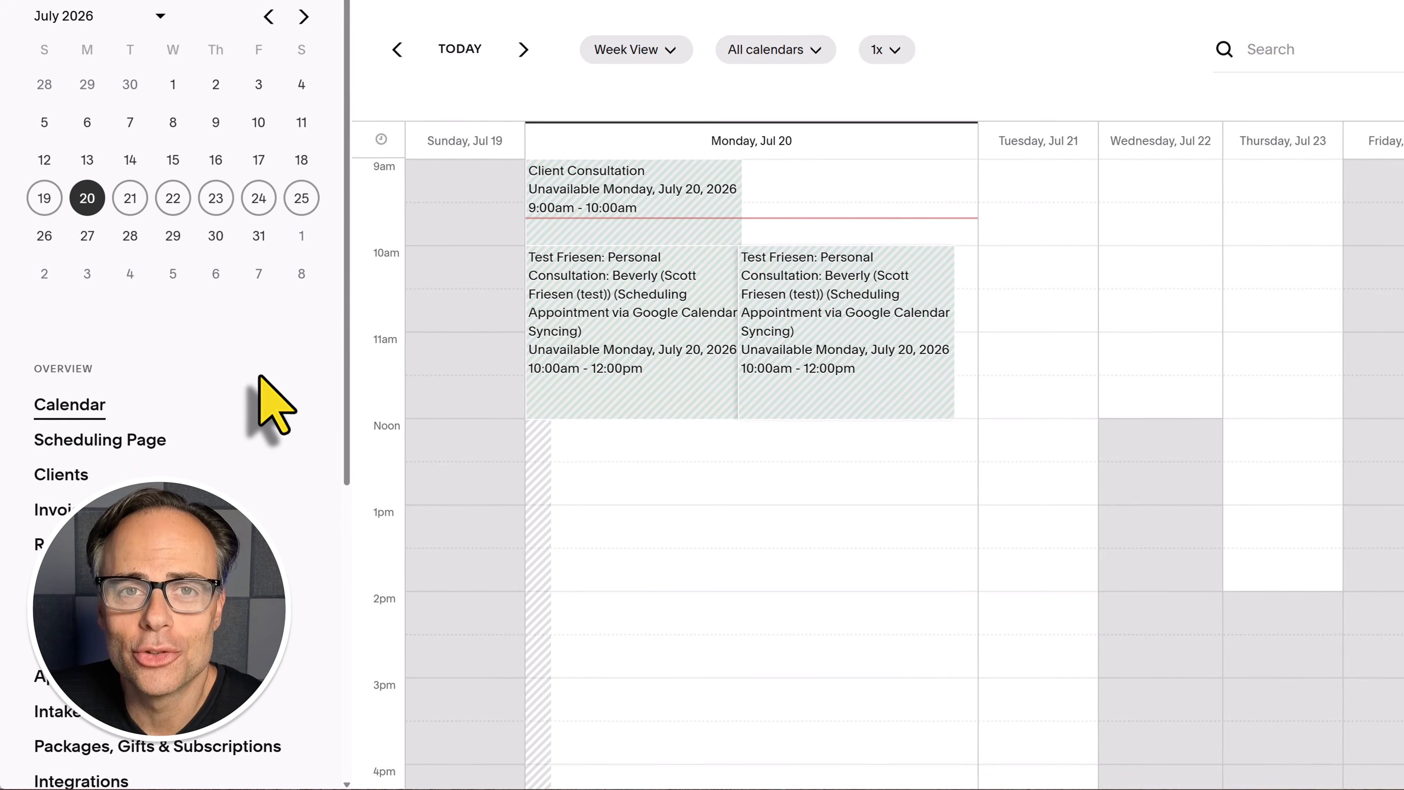
# Start creating a new type of service in the Appointment Types settings.
pyautogui.scroll(-5, 255, 381)
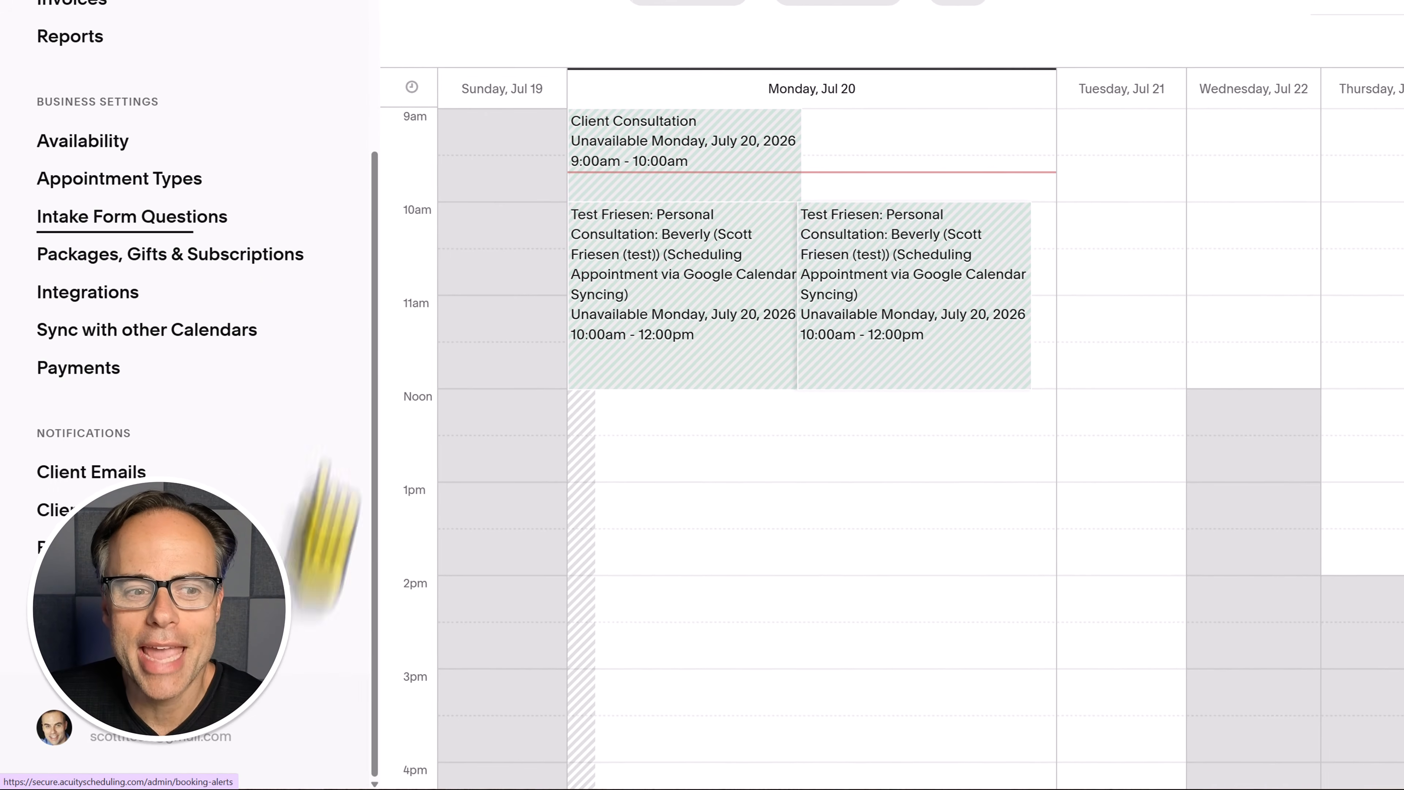
pyautogui.scroll(3, 238, 453)
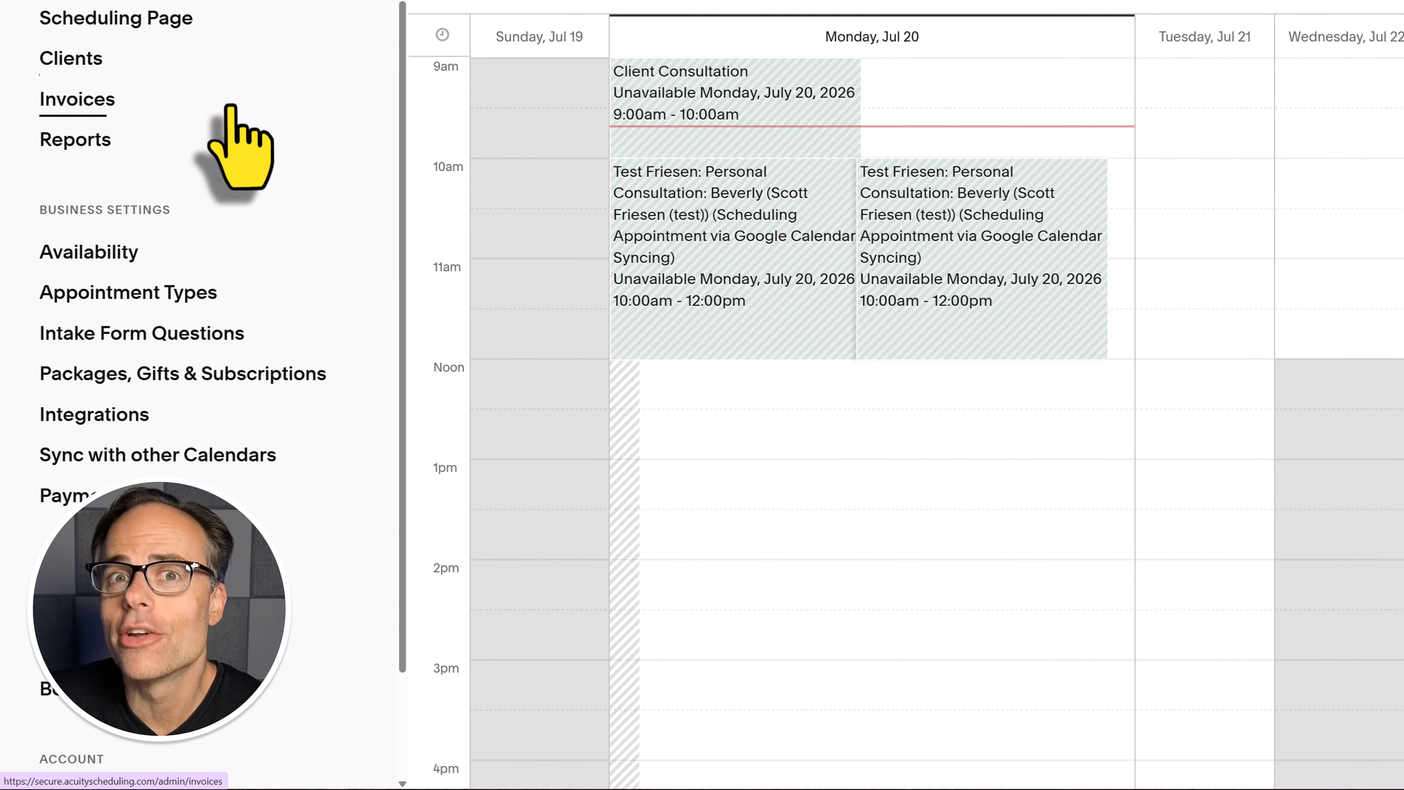
pyautogui.scroll(-4, 248, 232)
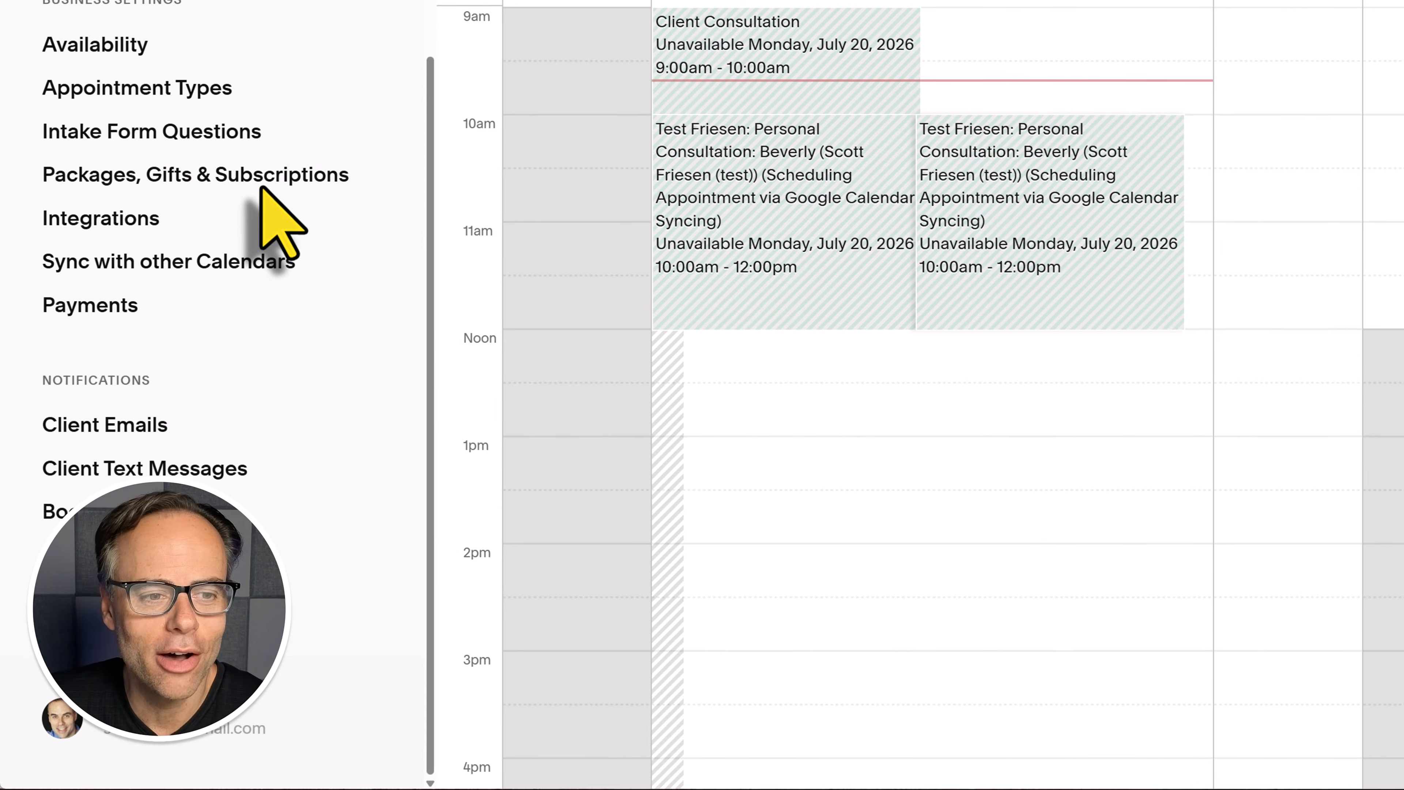
pyautogui.scroll(5, 260, 199)
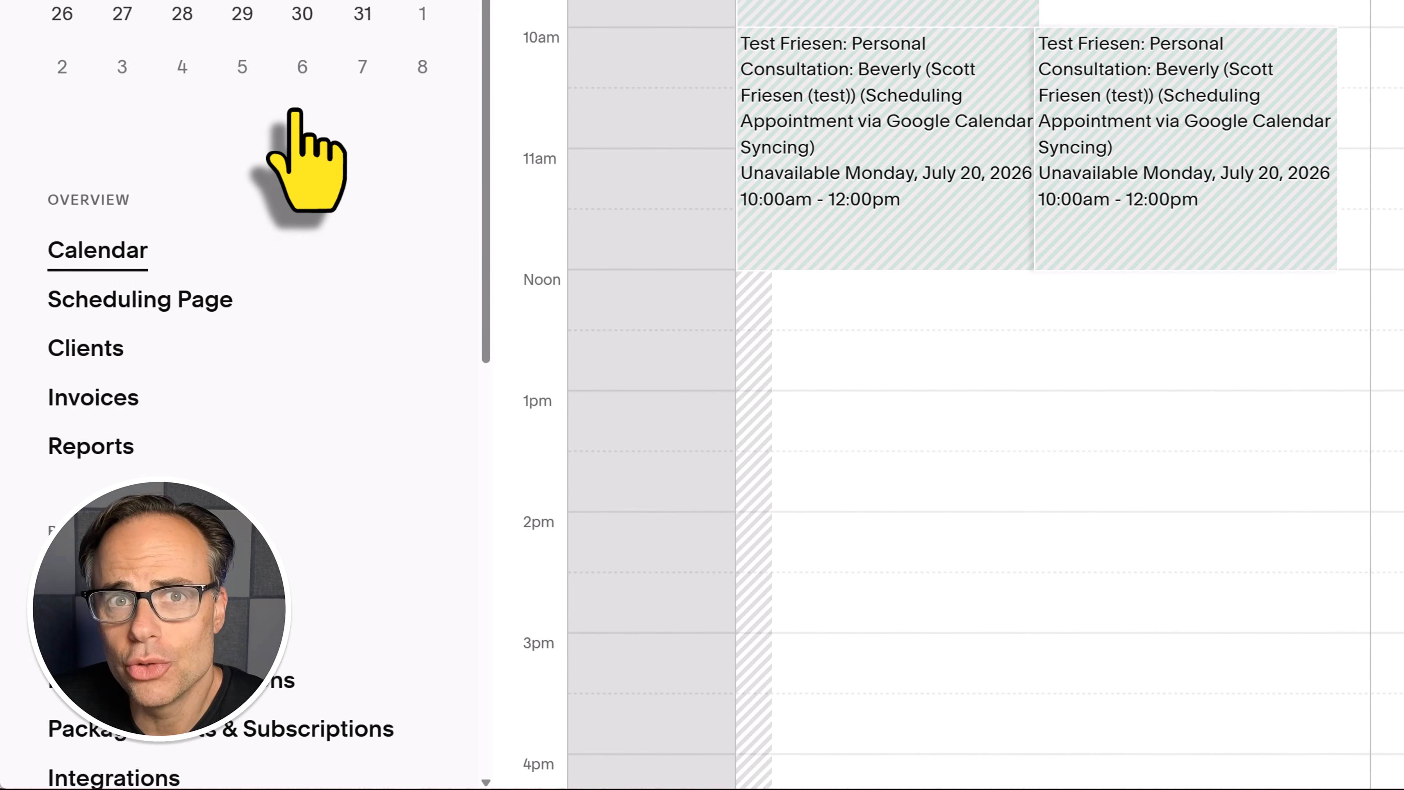
pyautogui.scroll(-3, 296, 133)
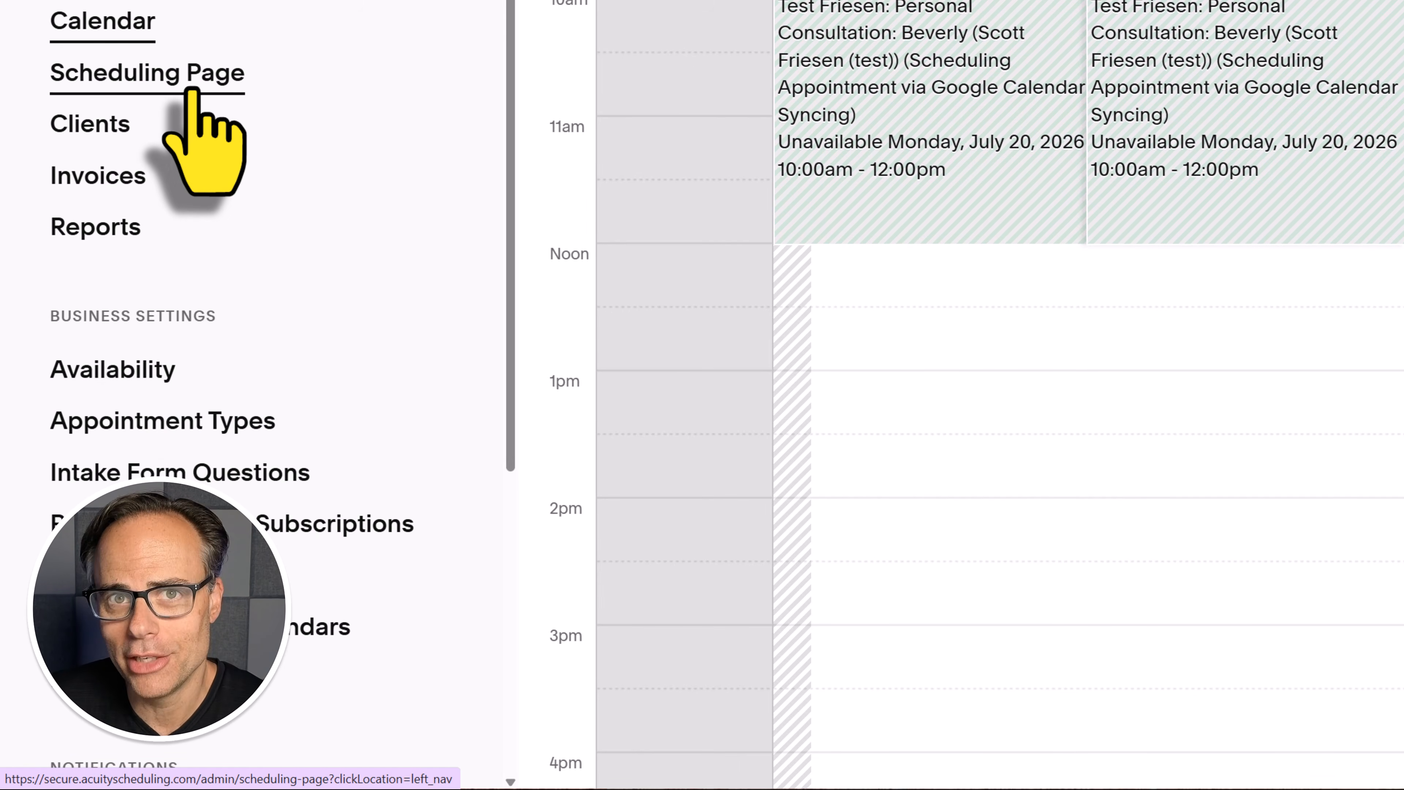
pyautogui.click(160, 430)
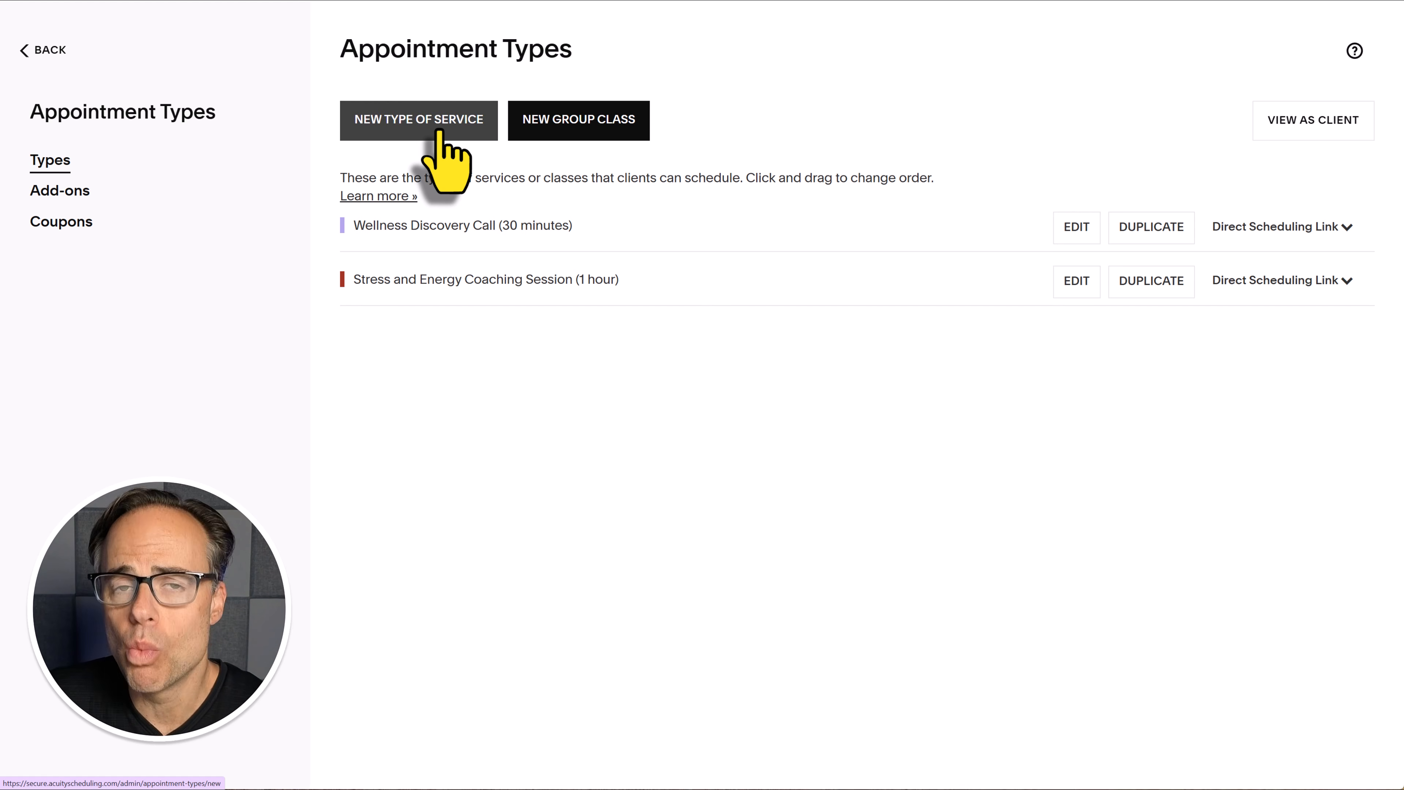
pyautogui.click(418, 129)
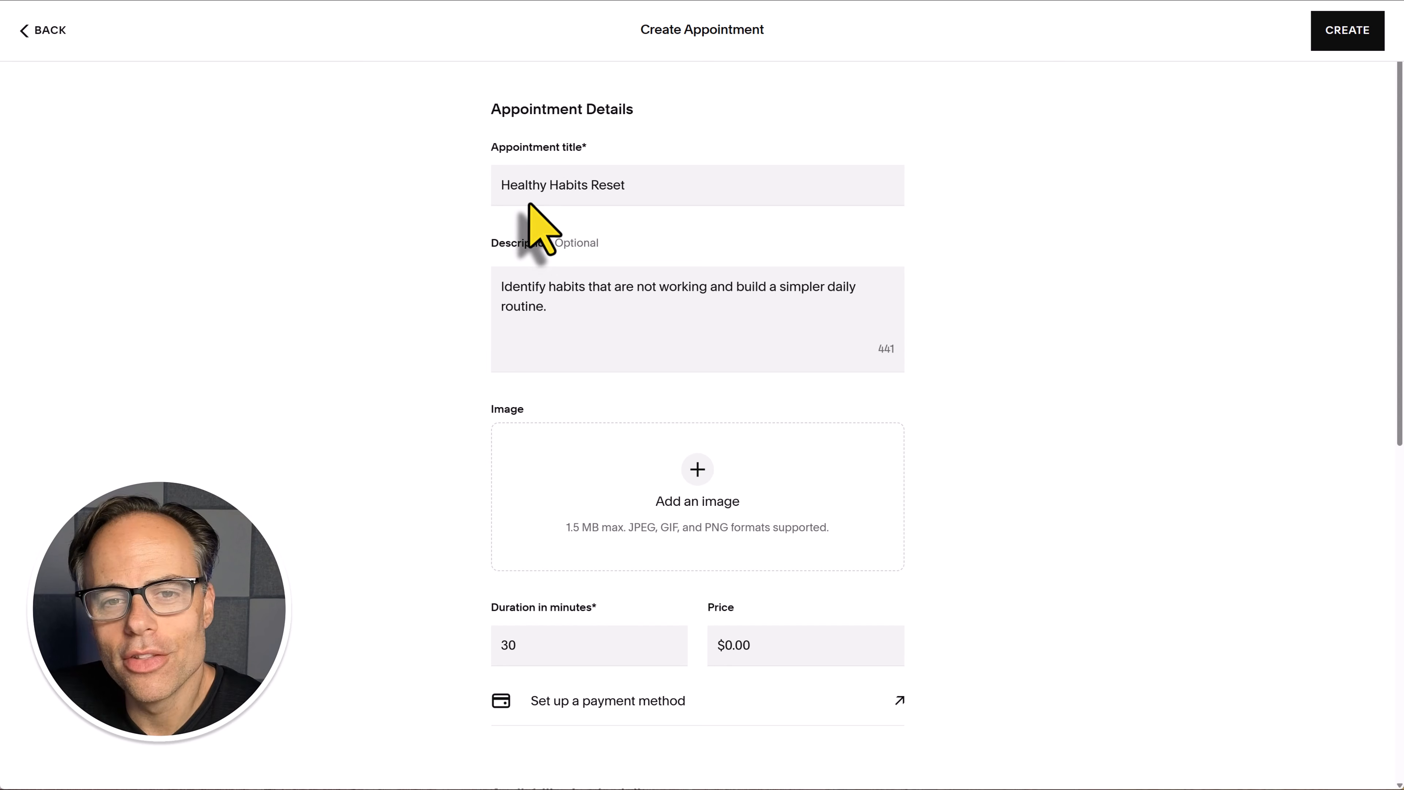
# Set the duration of the Healthy Habits Reset appointment to 90 minutes.
pyautogui.scroll(-2, 617, 205)
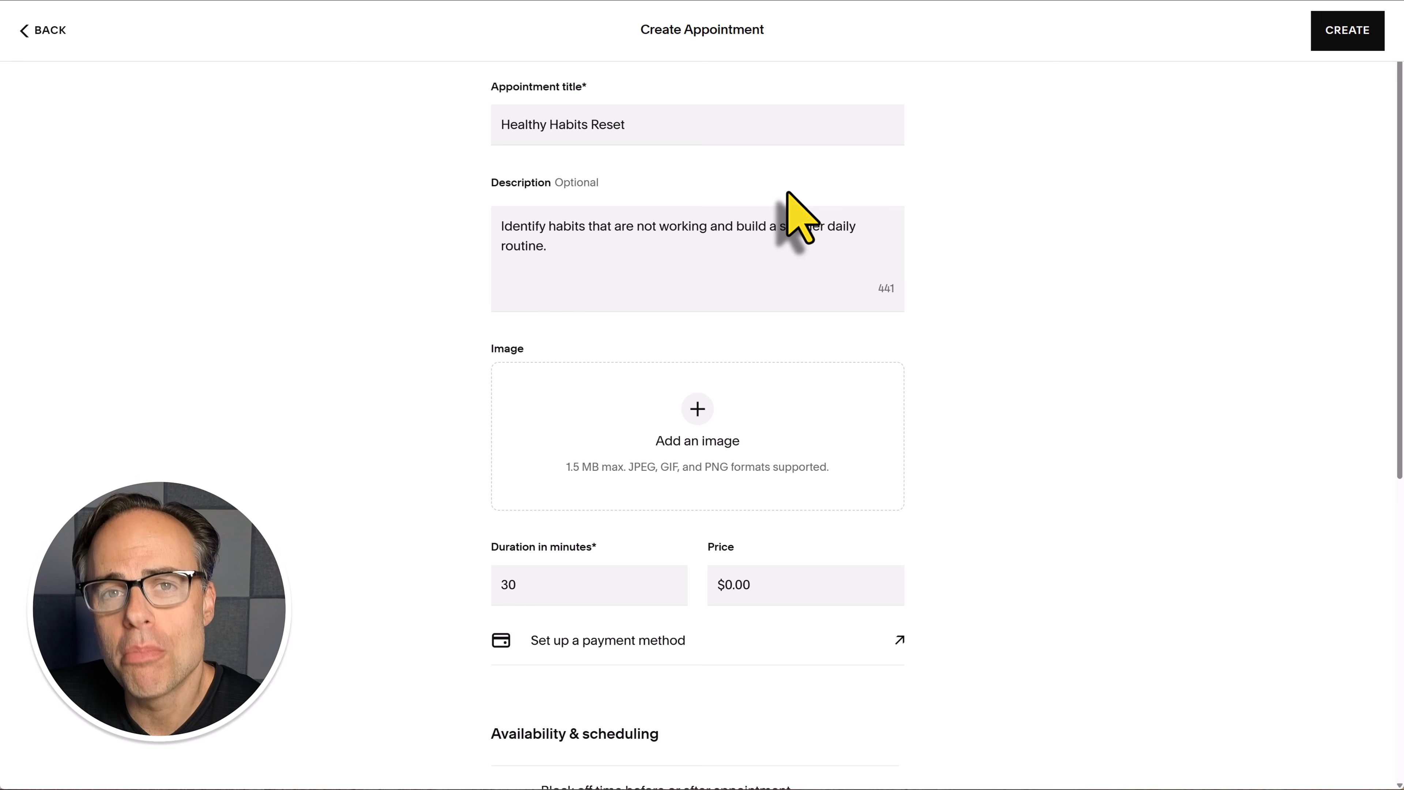
pyautogui.scroll(-1, 974, 205)
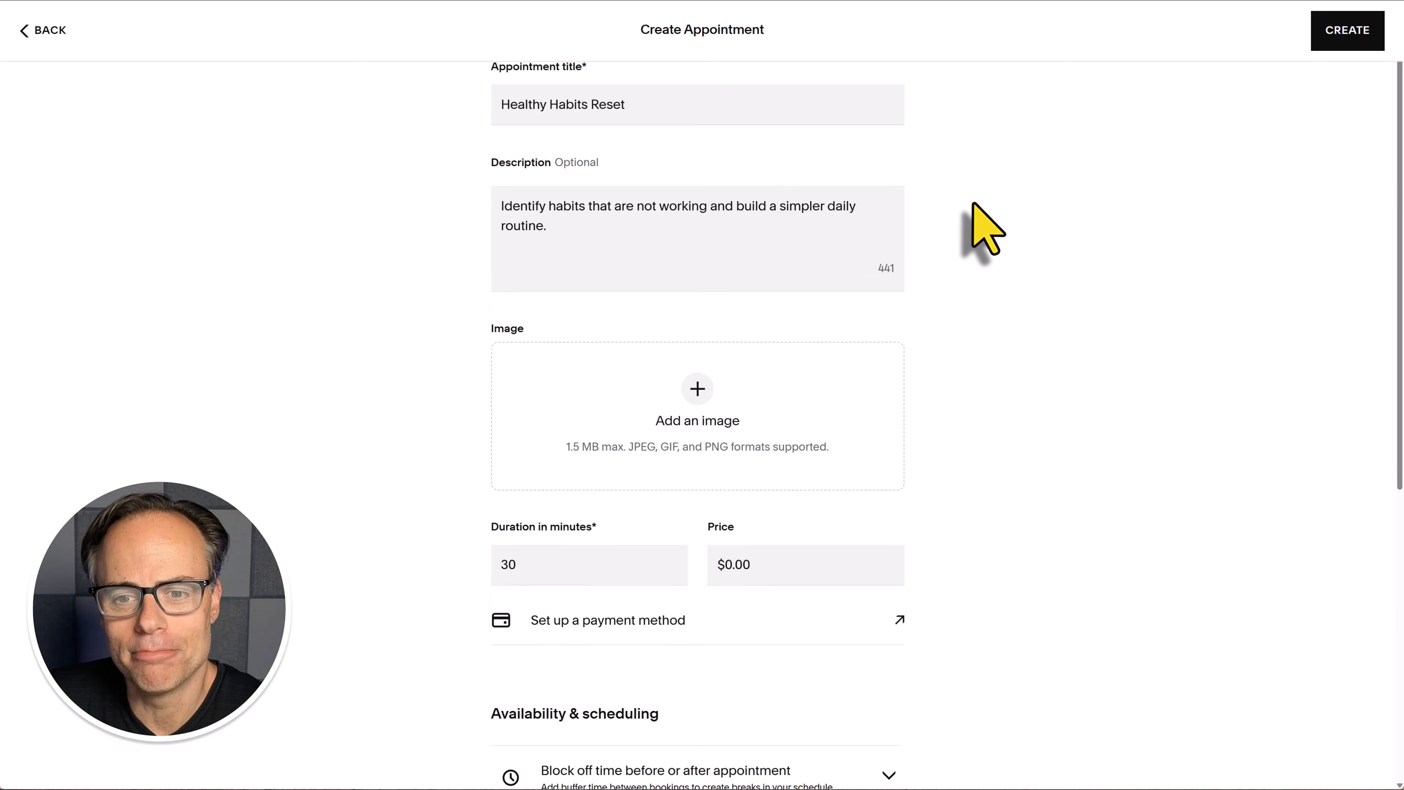
pyautogui.scroll(-4, 974, 205)
pyautogui.scroll(1, 974, 204)
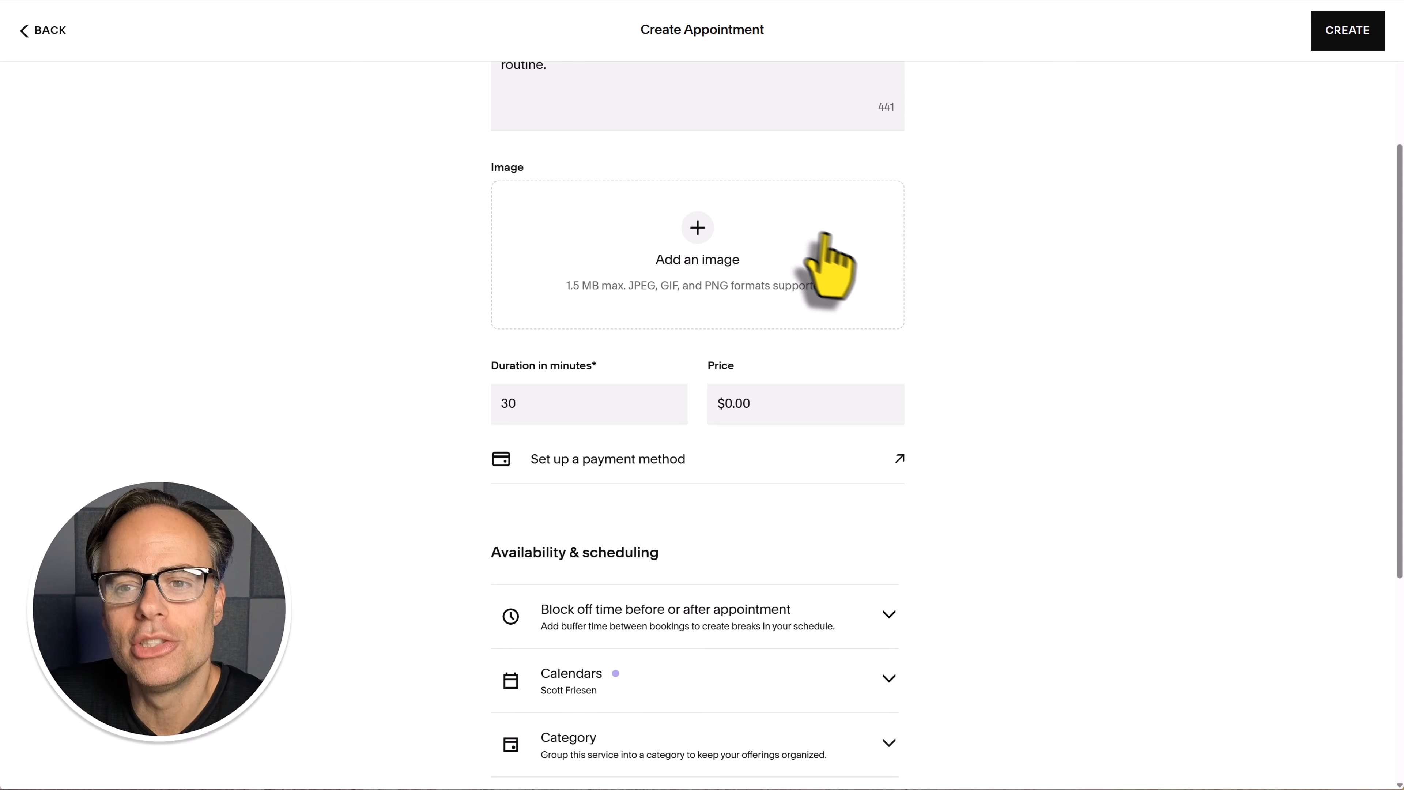
pyautogui.scroll(-3, 959, 285)
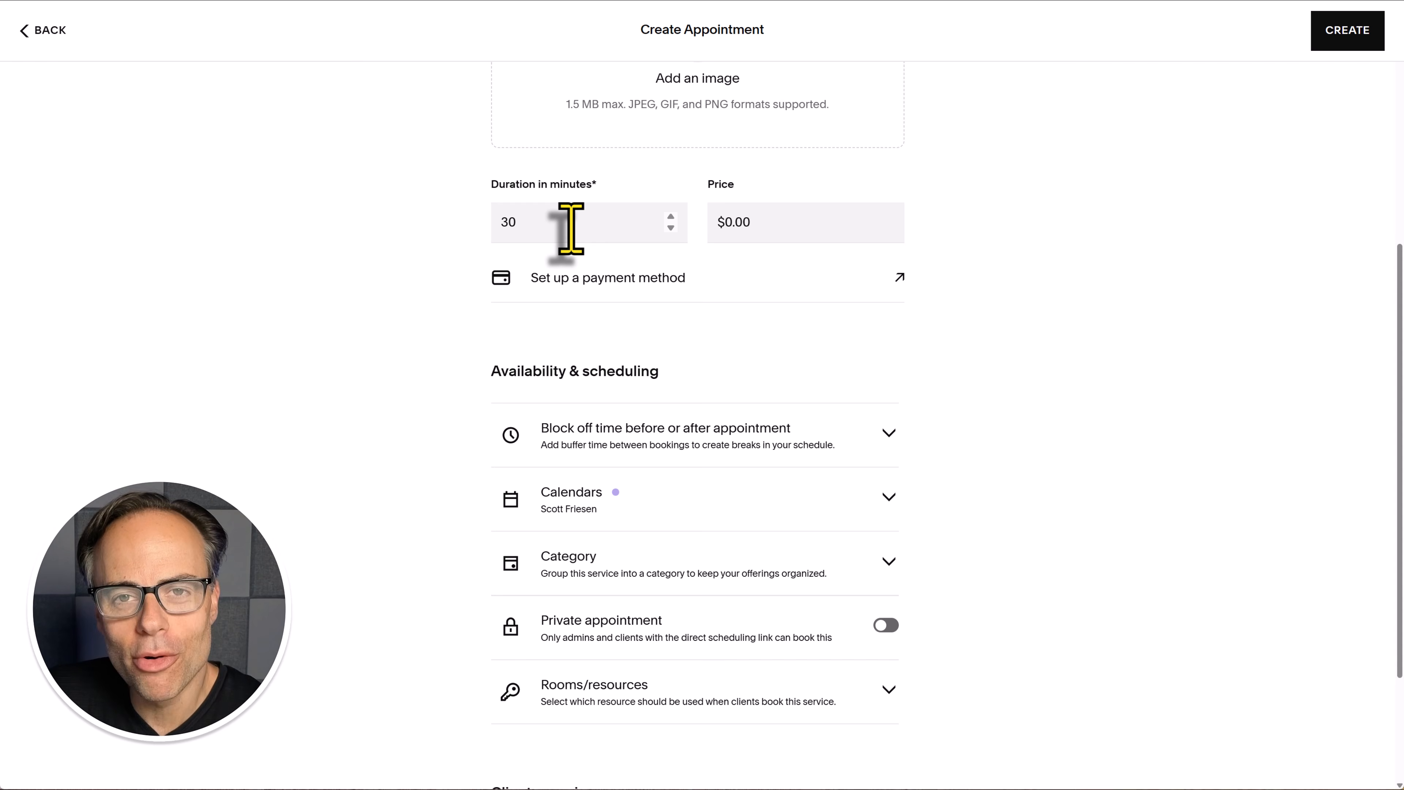
pyautogui.doubleClick(508, 222)
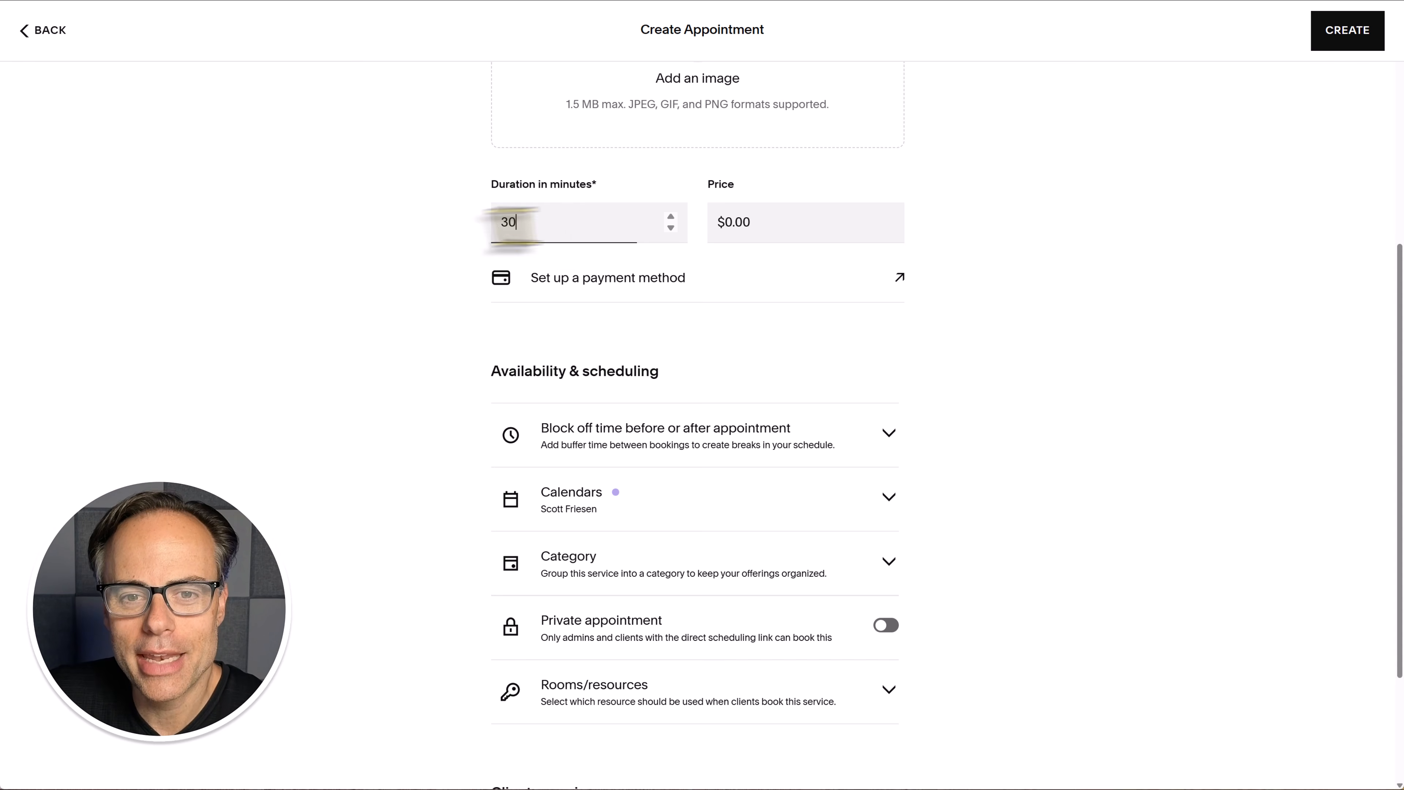
pyautogui.write('90')
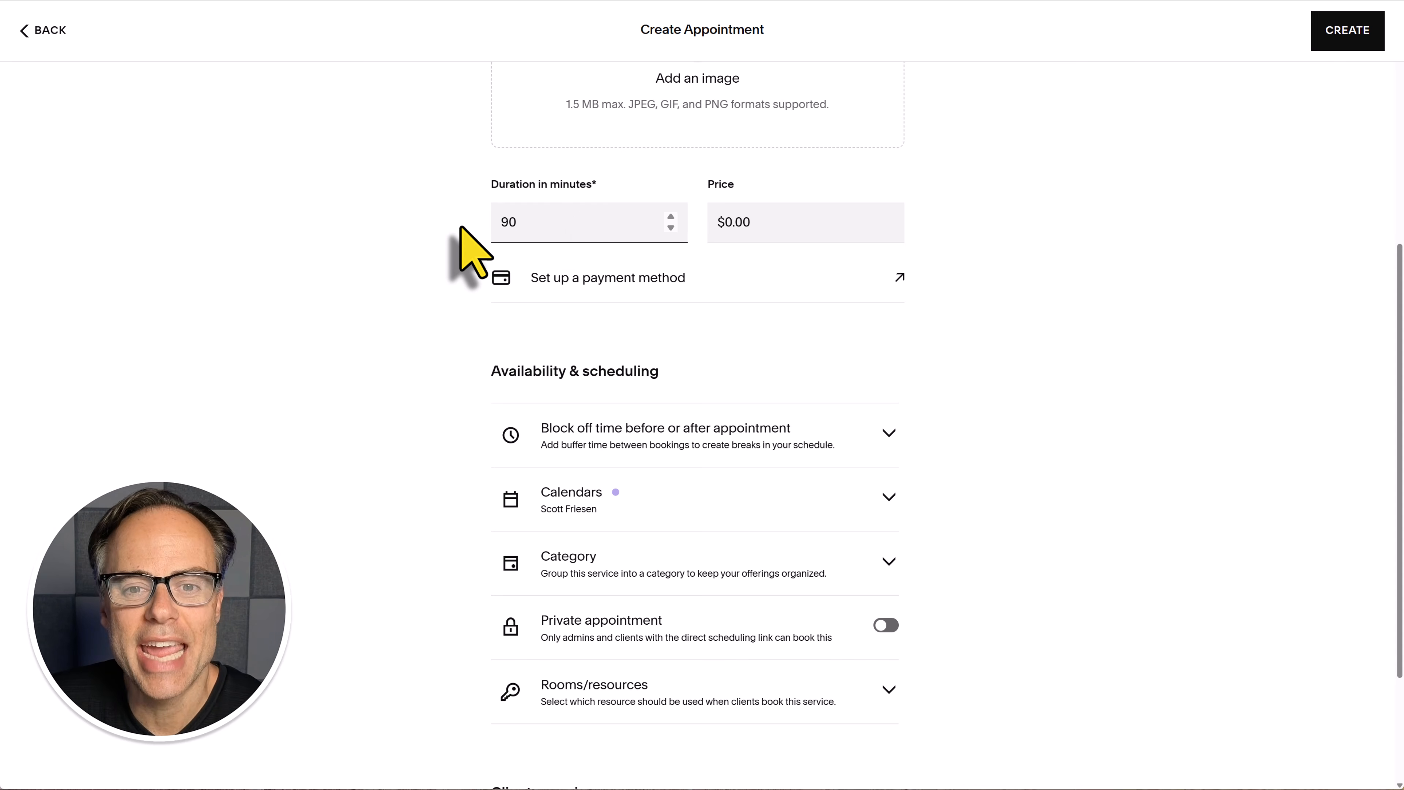
pyautogui.click(460, 227)
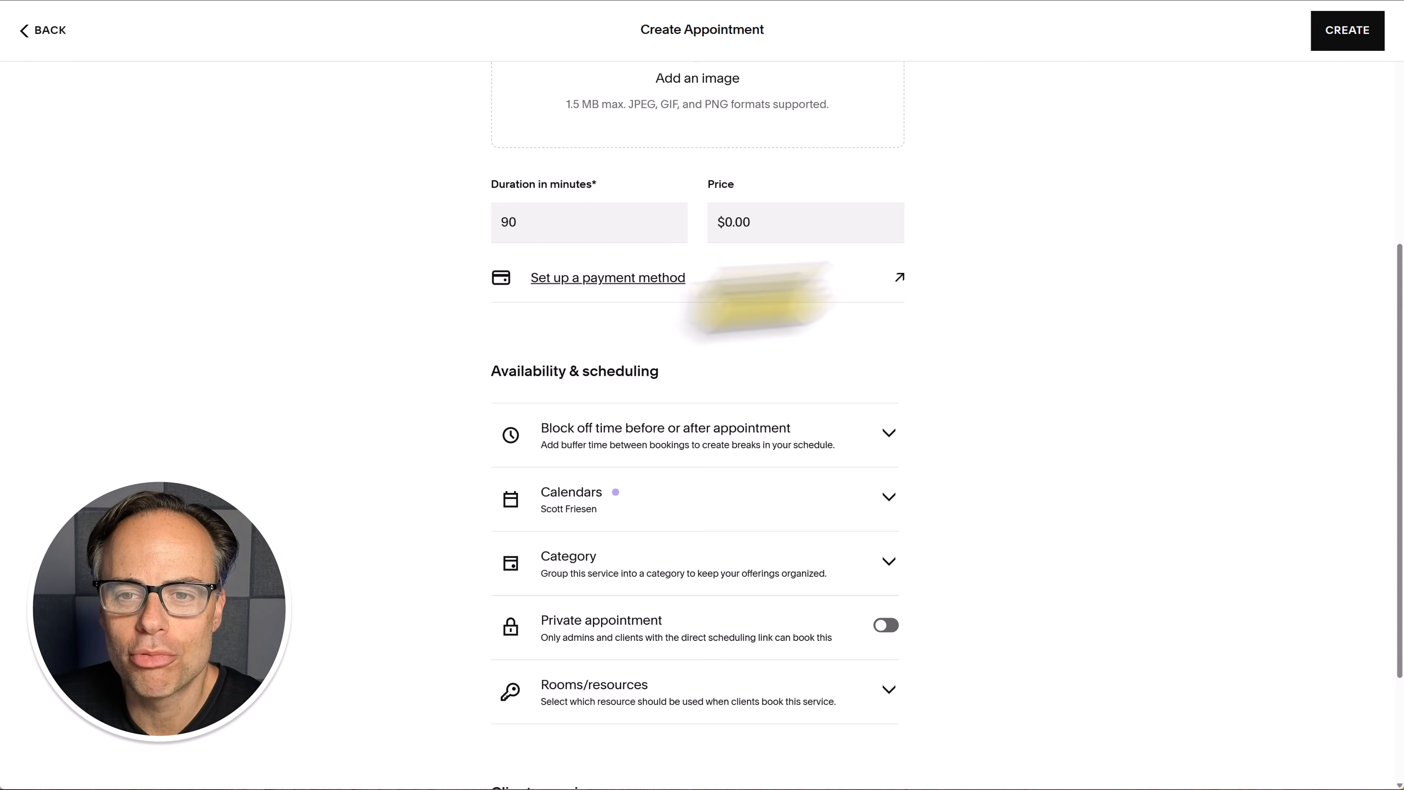
# Examine the appointment's price field.
pyautogui.scroll(-1, 993, 260)
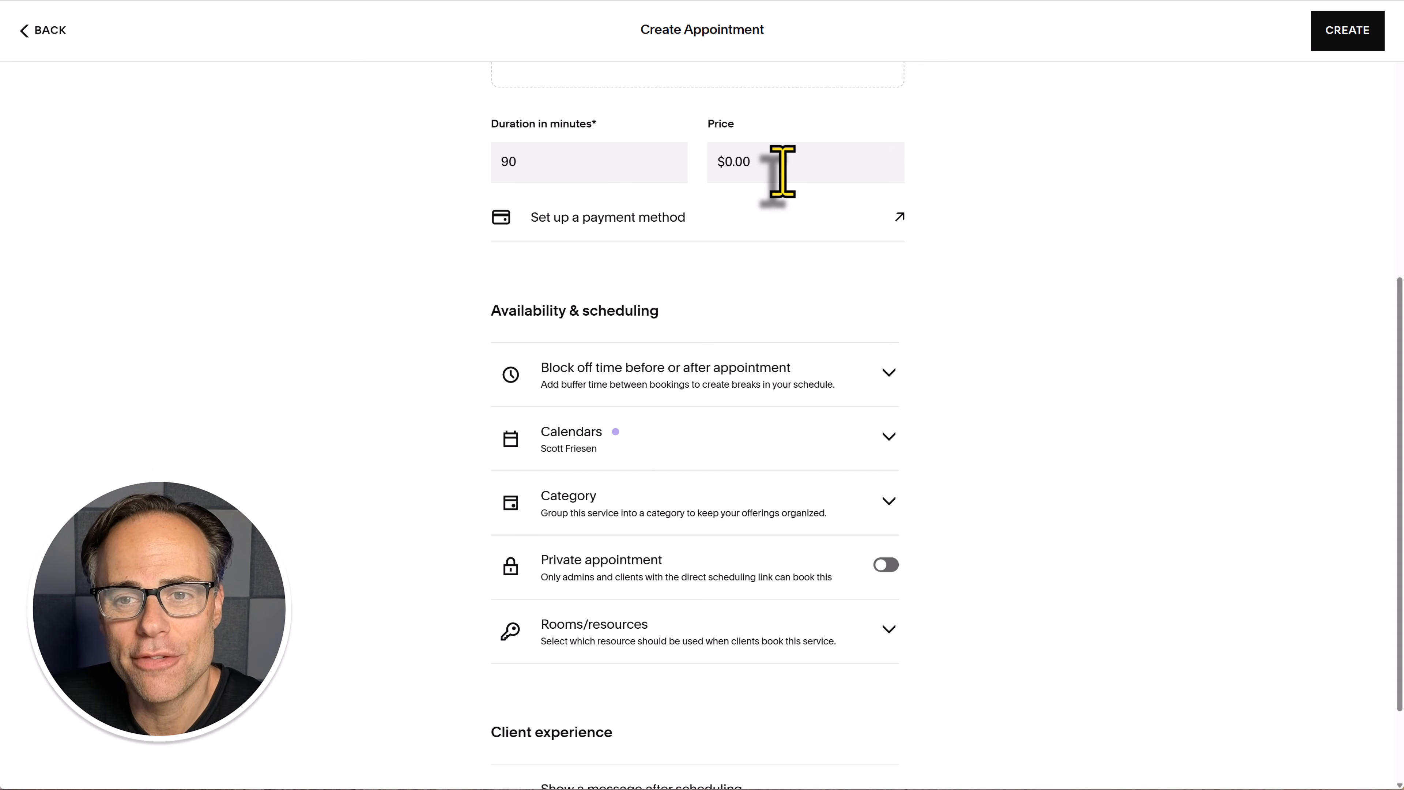
pyautogui.click(796, 163)
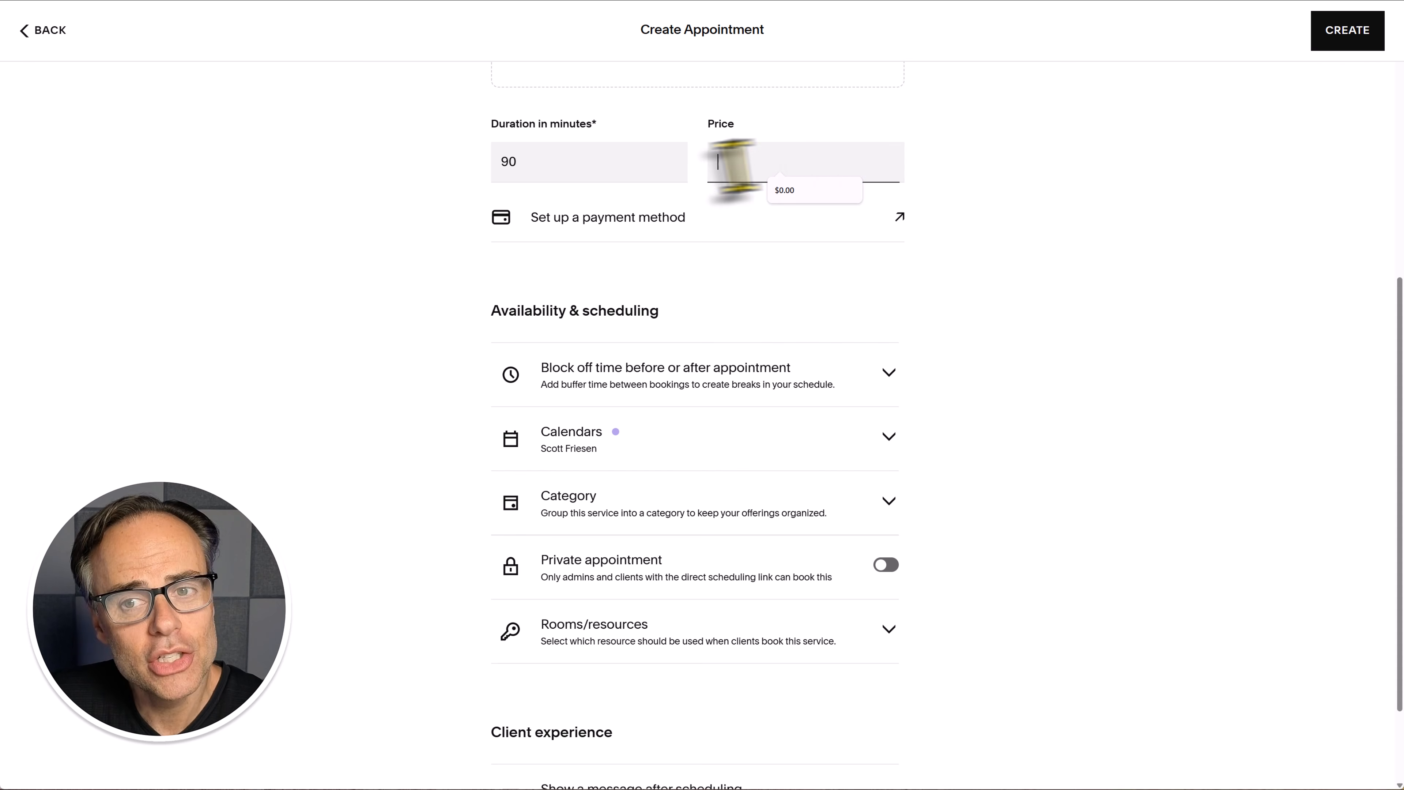
pyautogui.click(990, 152)
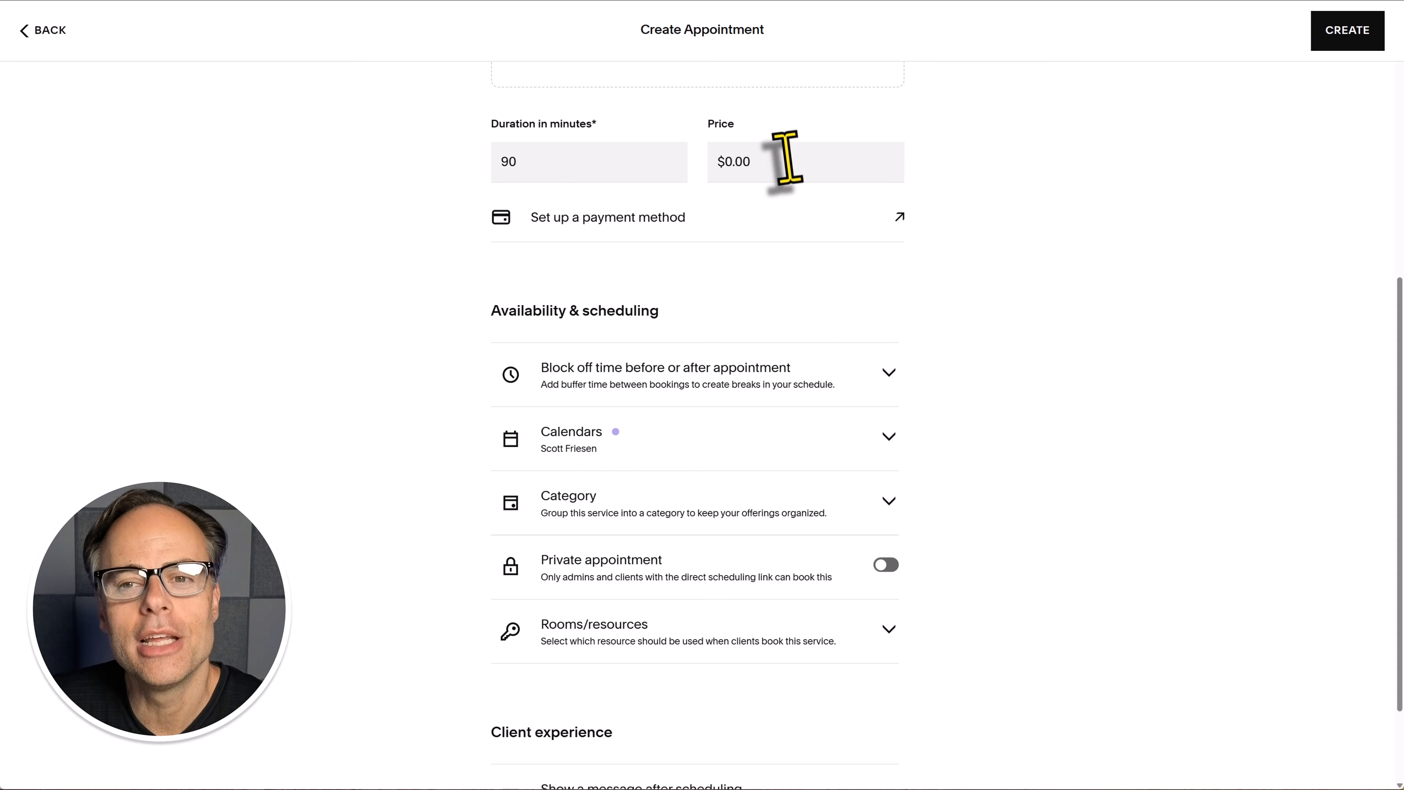
# Review the settings for blocking off minutes before and after the appointment.
pyautogui.scroll(-2, 1035, 257)
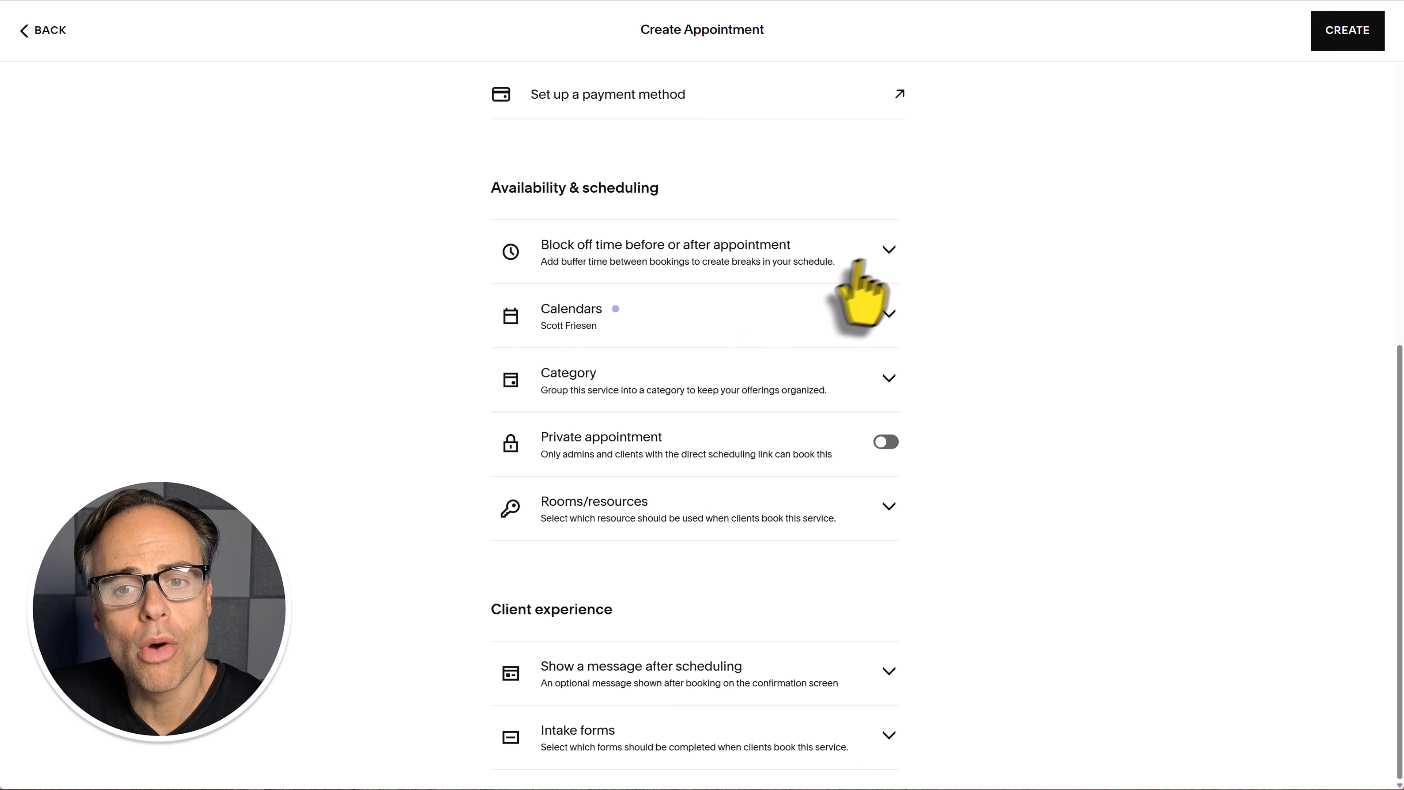
pyautogui.click(887, 250)
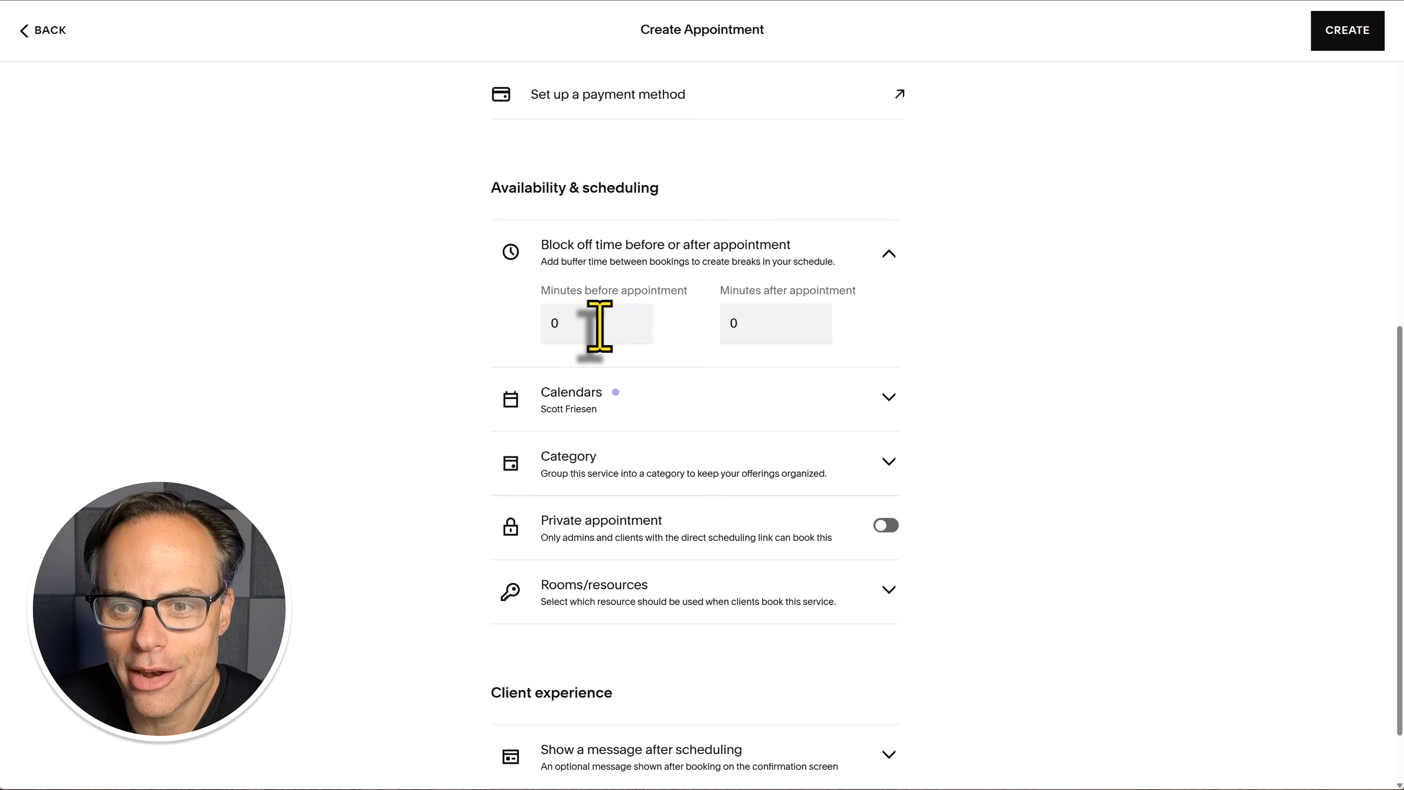
pyautogui.click(766, 324)
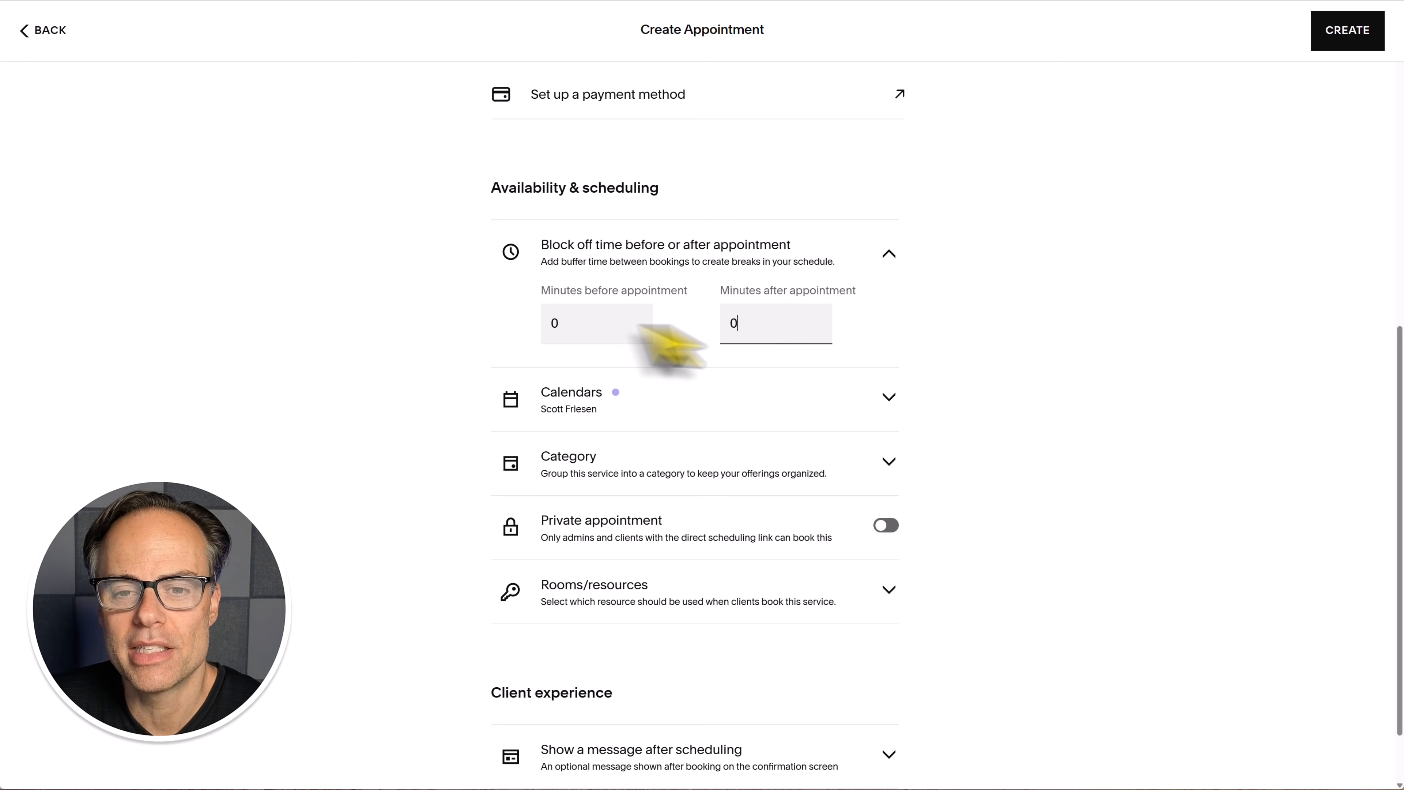
pyautogui.click(588, 323)
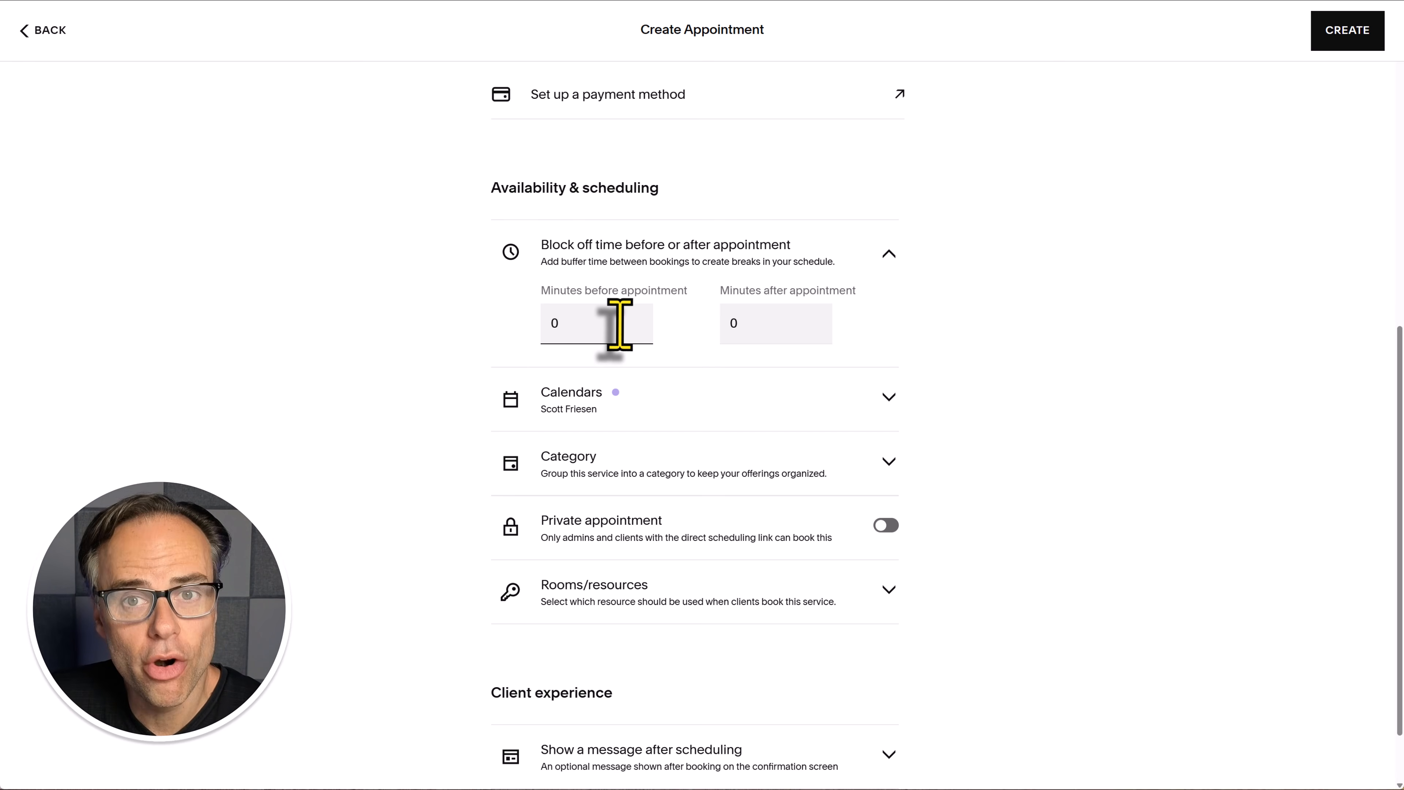
pyautogui.click(888, 254)
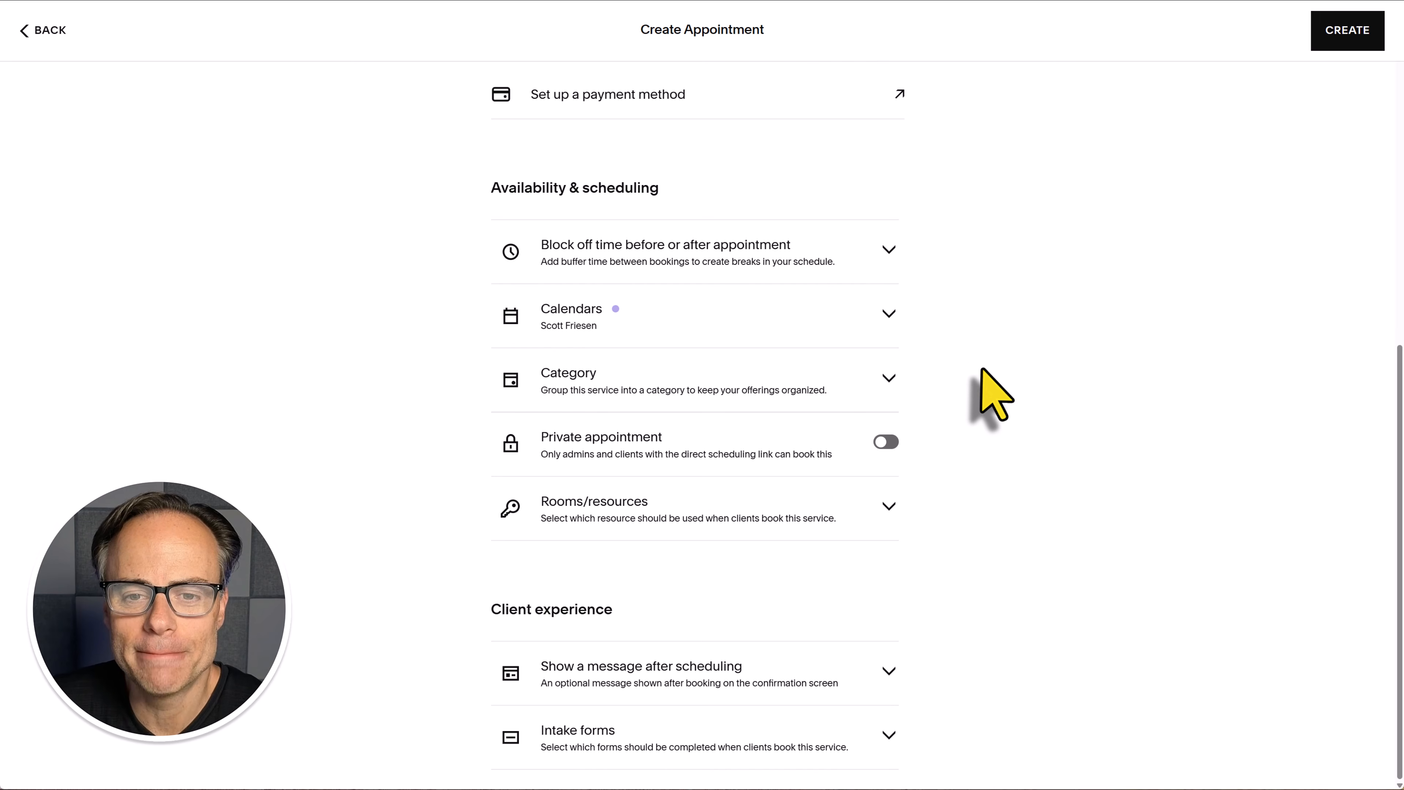
# Set the appointment's calendar color to the default blue.
pyautogui.click(888, 313)
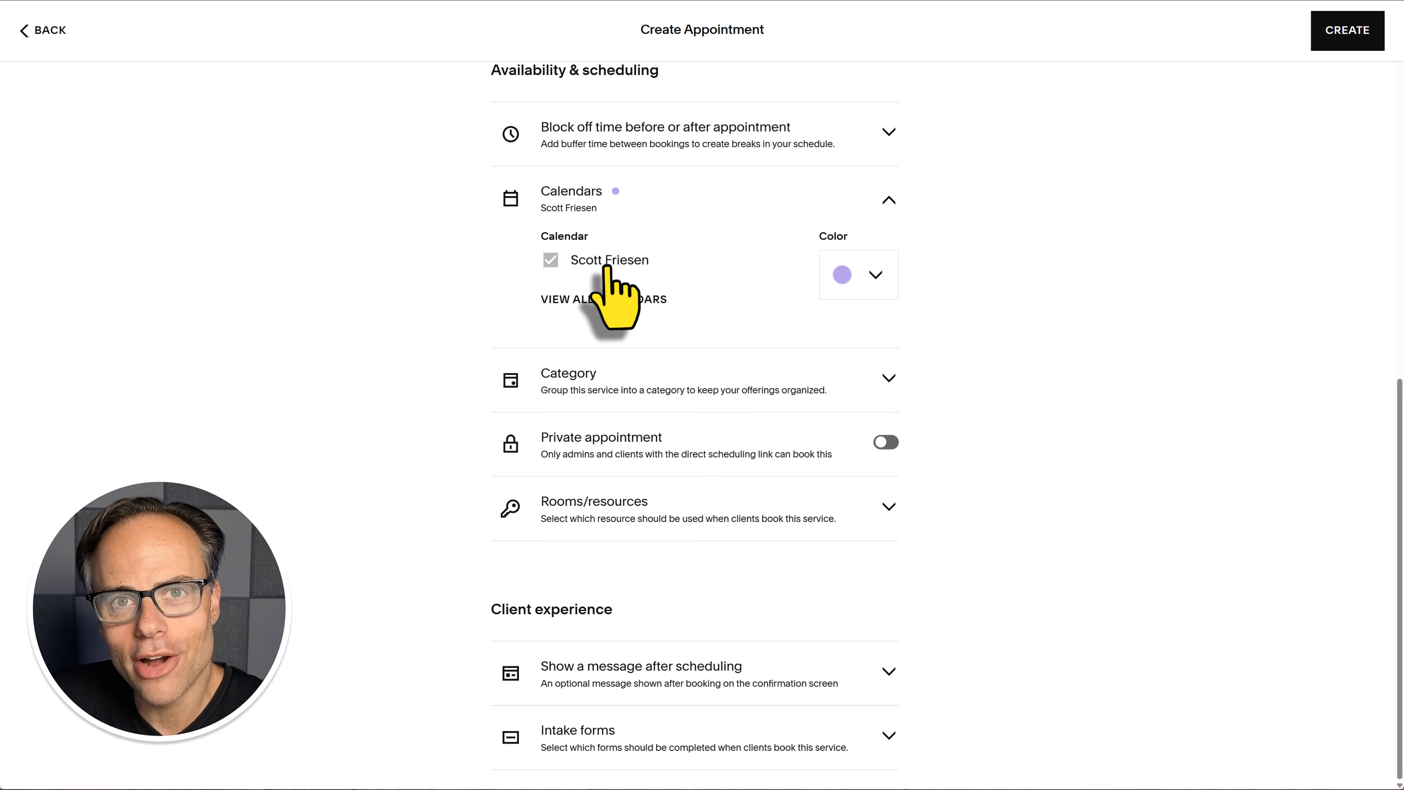
pyautogui.click(875, 275)
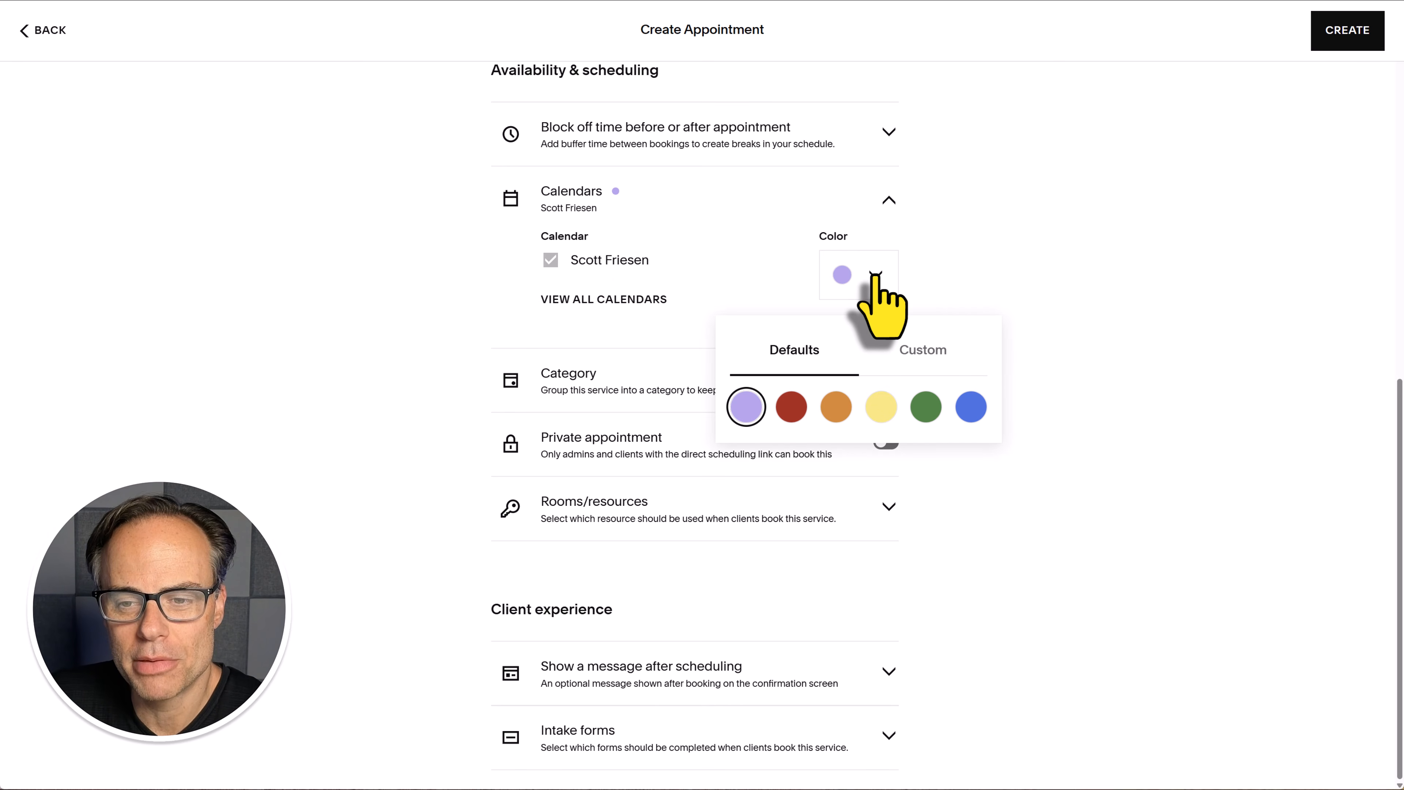
pyautogui.click(971, 408)
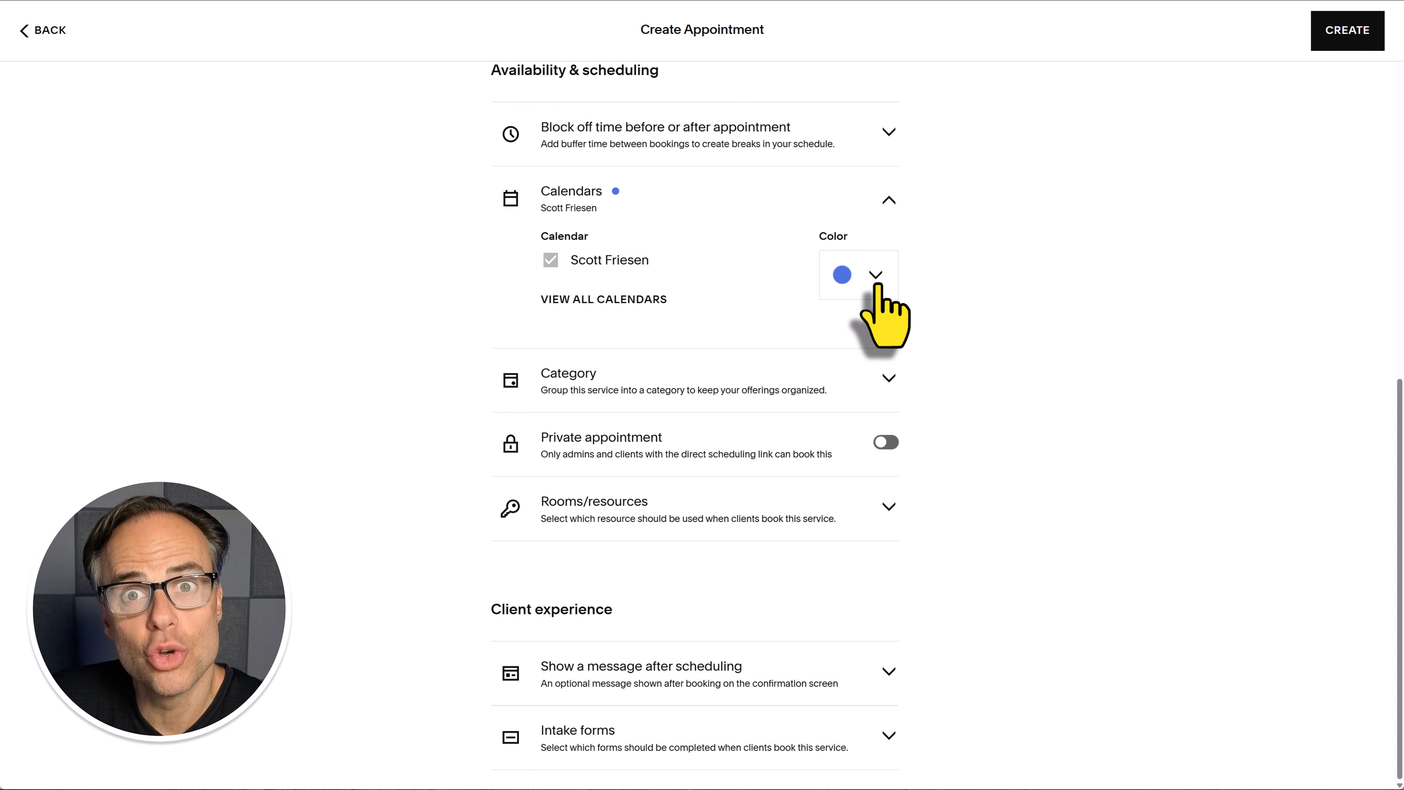
pyautogui.click(889, 200)
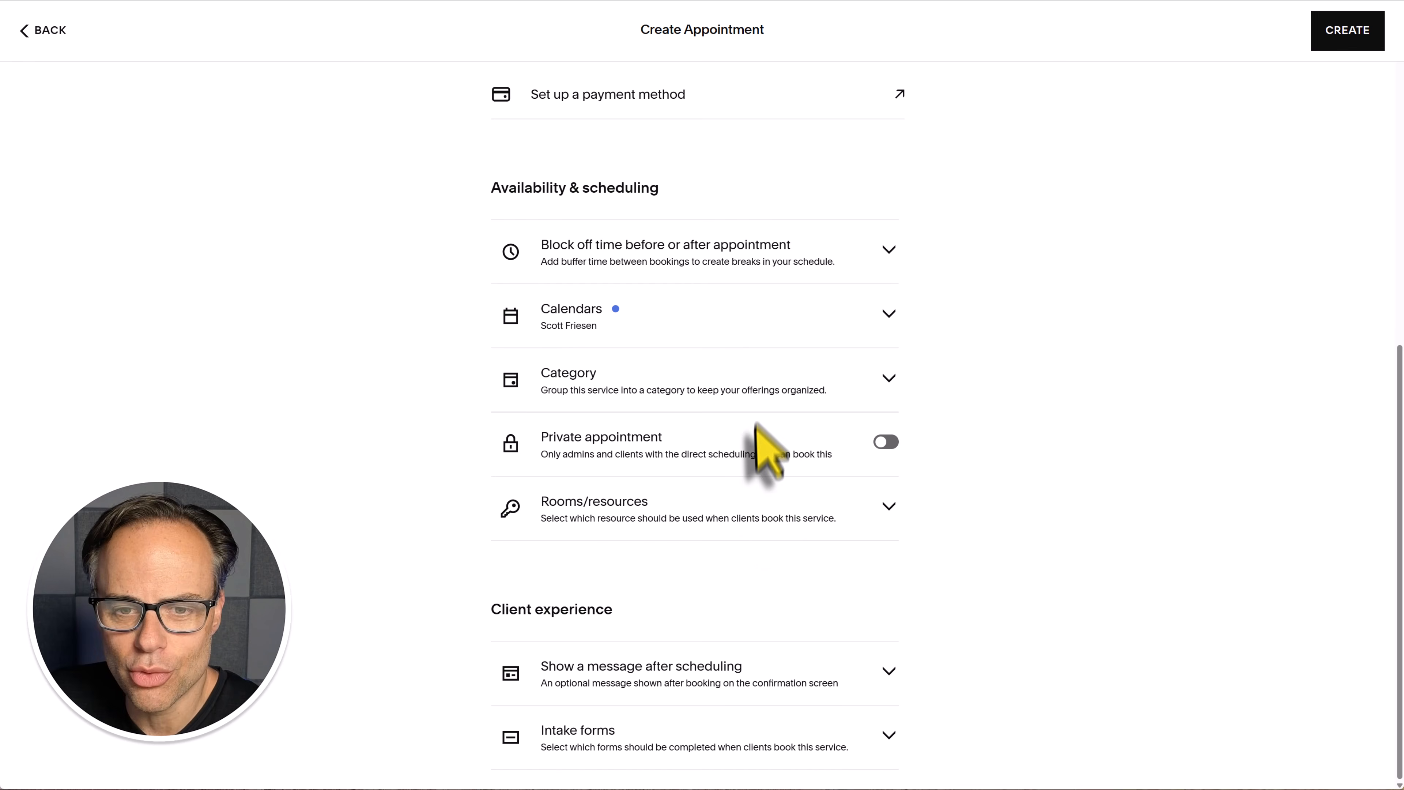
# Review the appointment's category options and the editor for the message shown after scheduling.
pyautogui.click(888, 378)
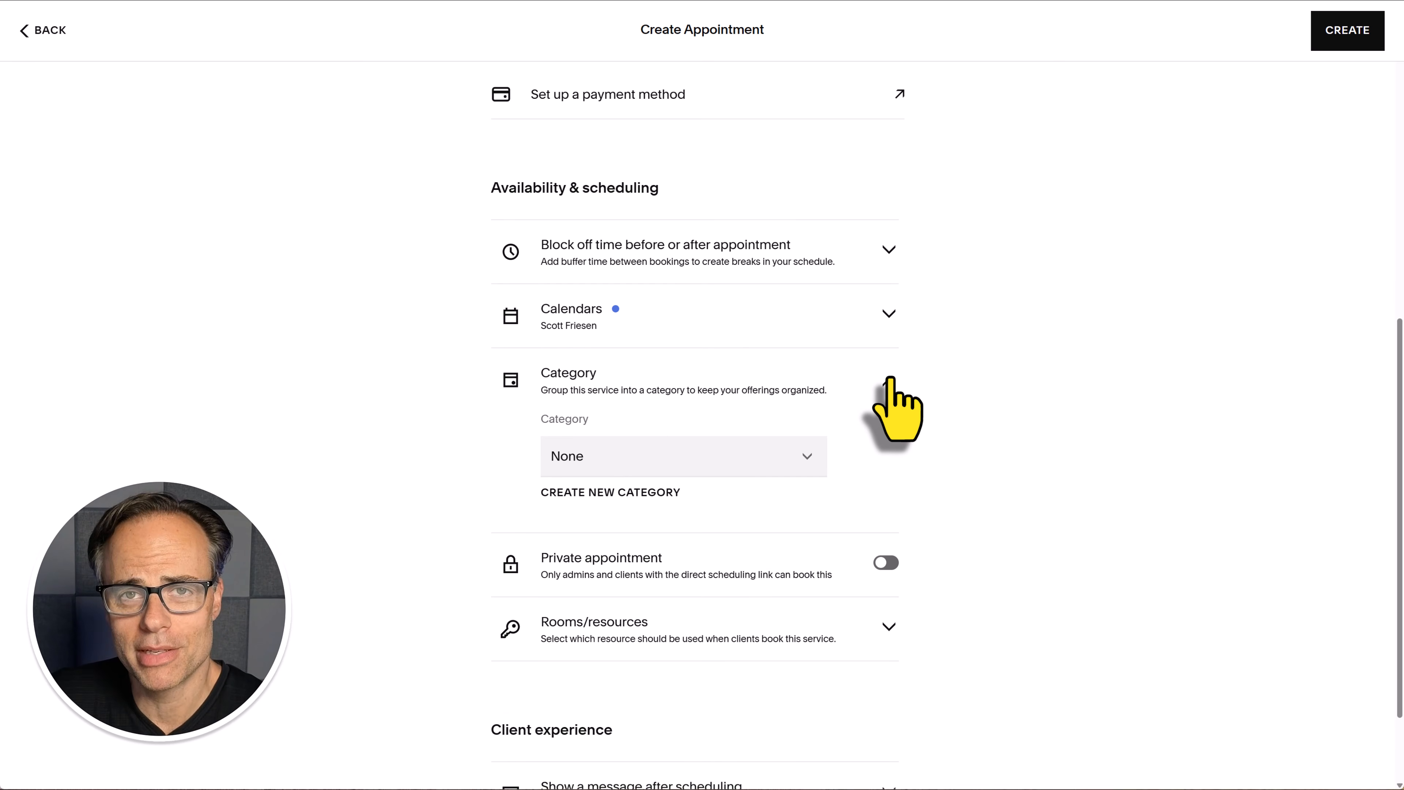
pyautogui.click(889, 378)
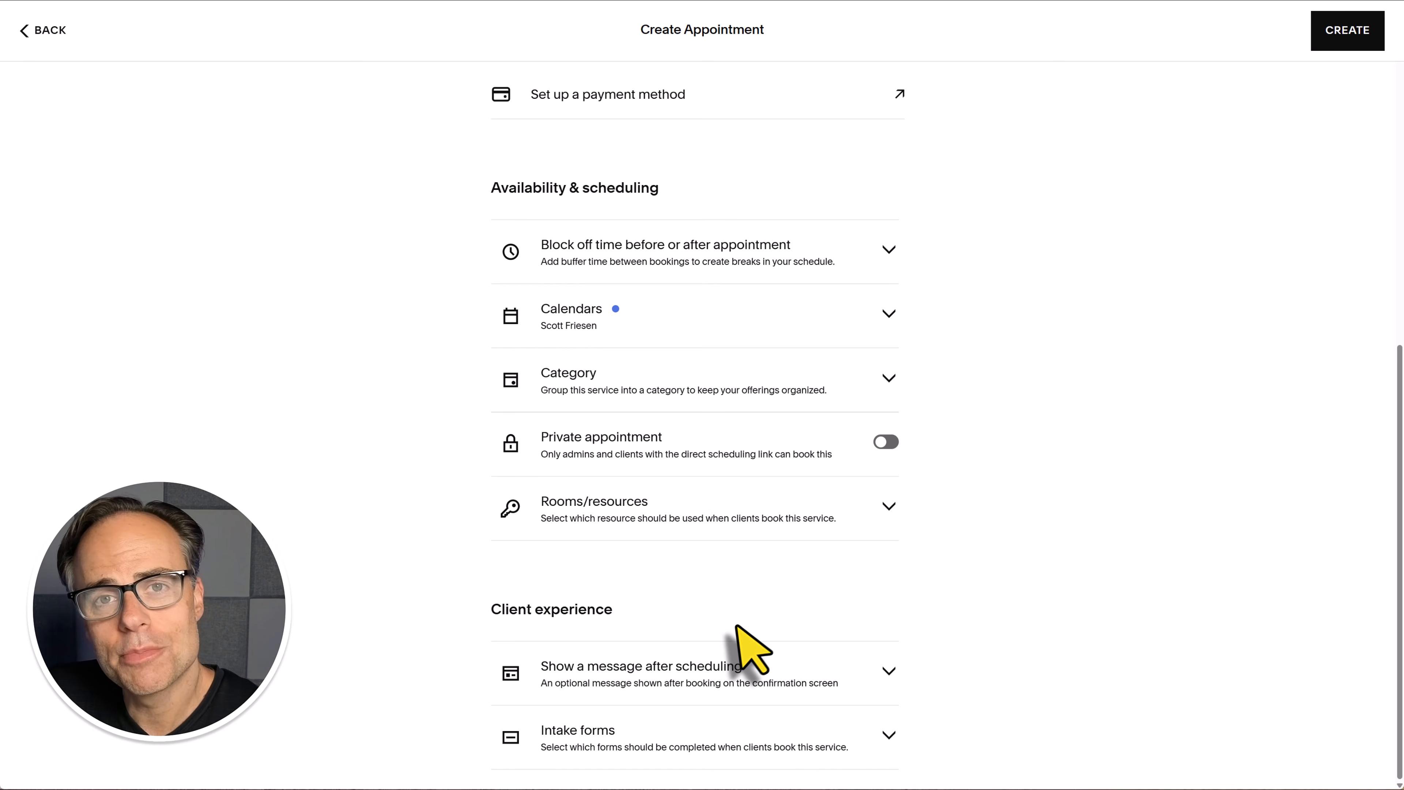
pyautogui.click(889, 672)
pyautogui.scroll(-2, 1028, 617)
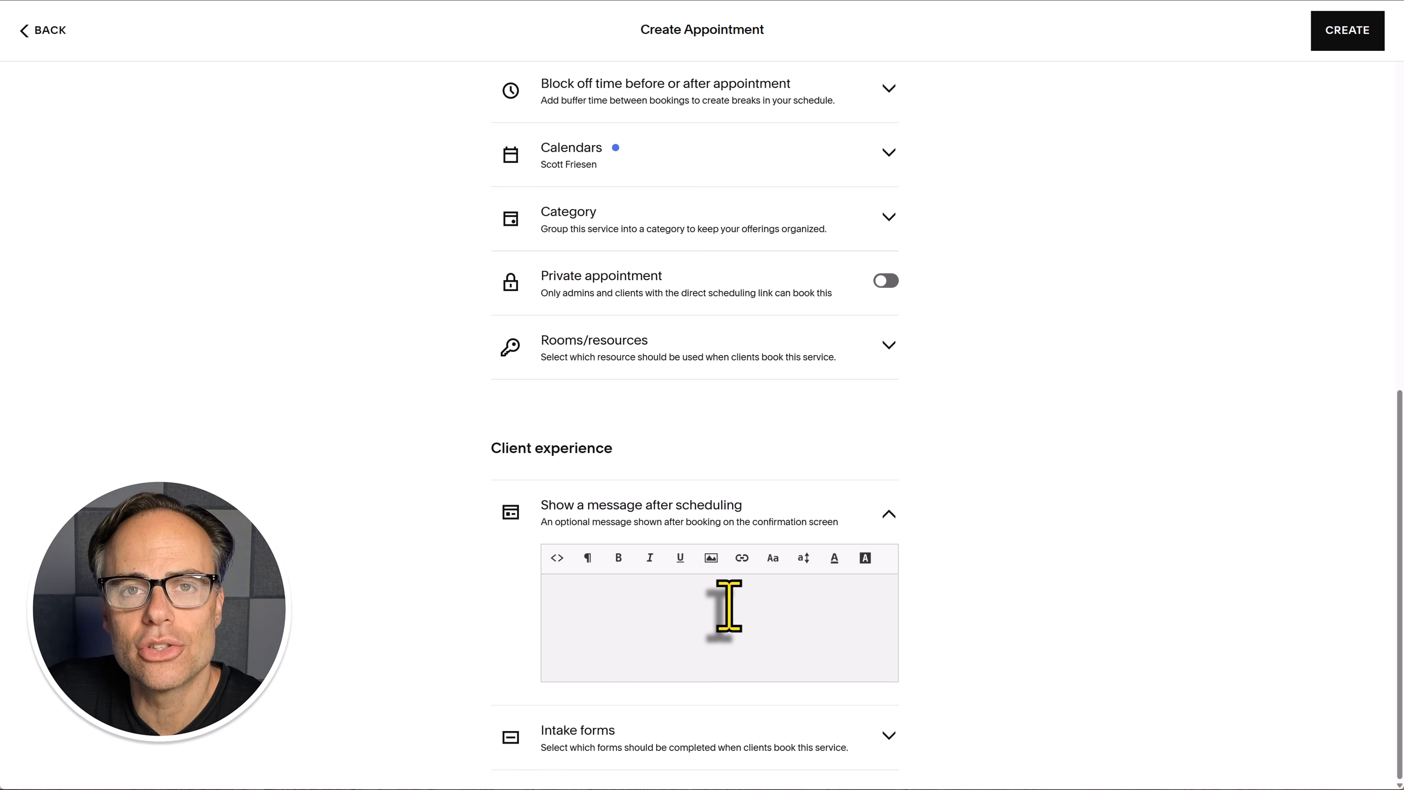
pyautogui.click(888, 515)
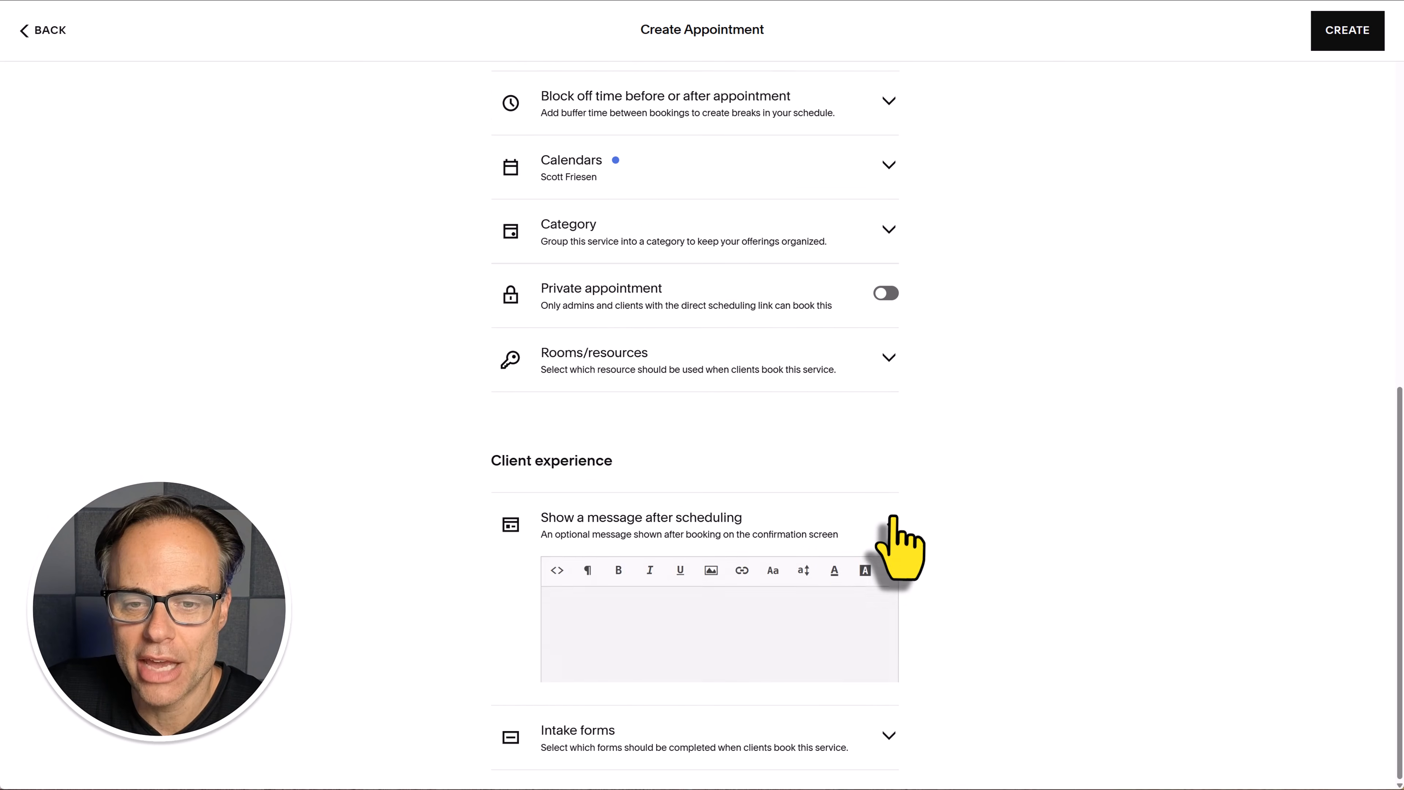
# Create the Healthy Habits Reset appointment type with the entered details.
pyautogui.scroll(8, 956, 554)
pyautogui.scroll(3, 964, 556)
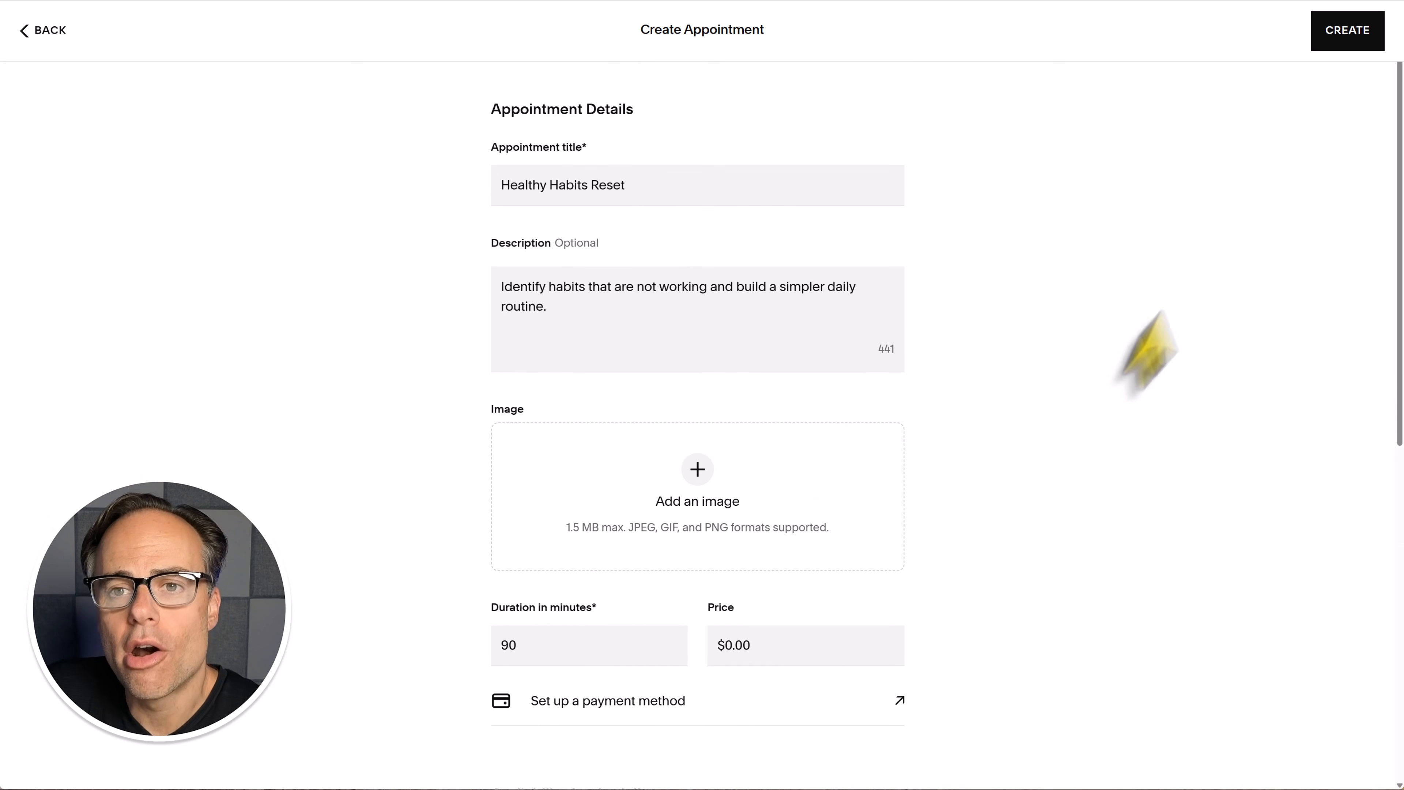
pyautogui.click(1335, 32)
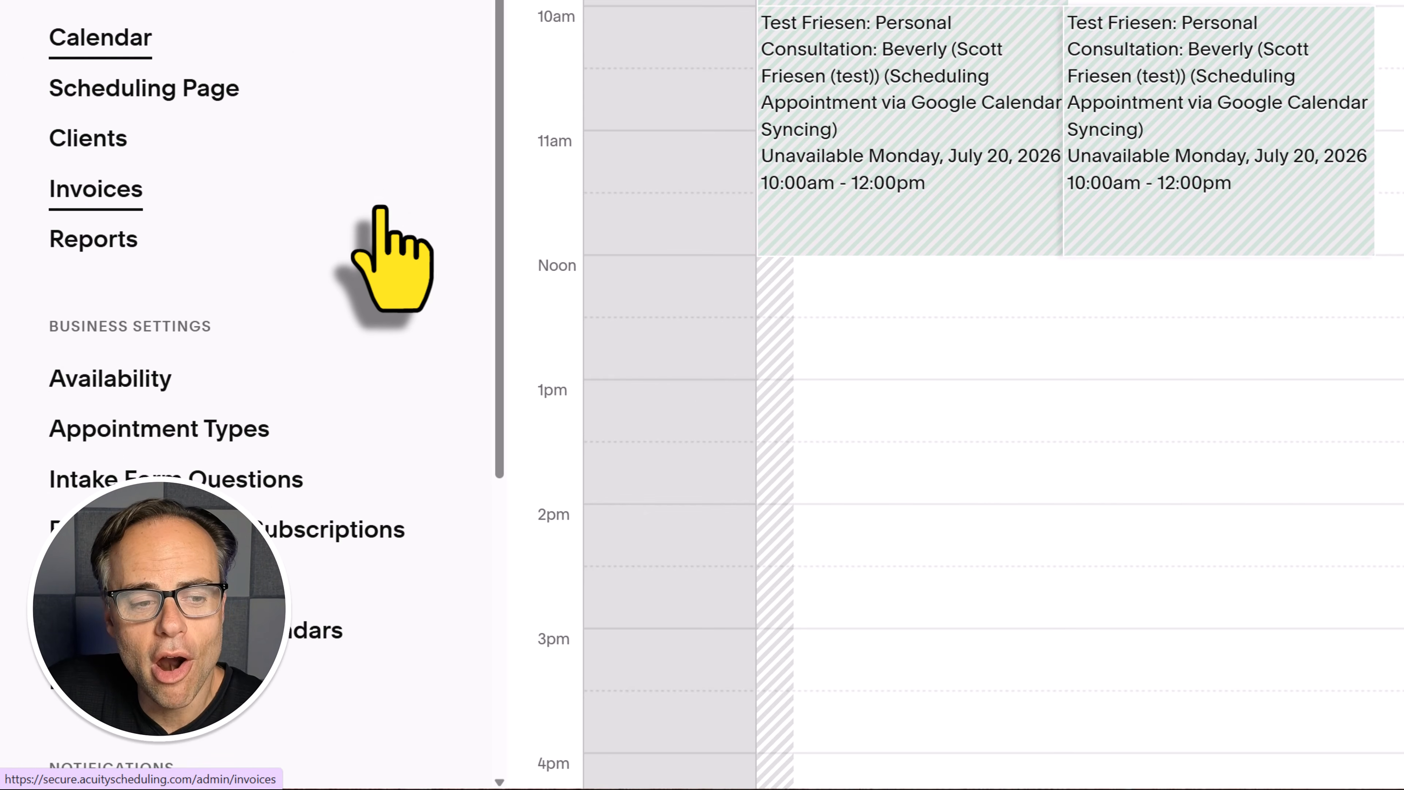
# Open the Availability settings and show the existing calendar's regular weekly hours.
pyautogui.click(102, 388)
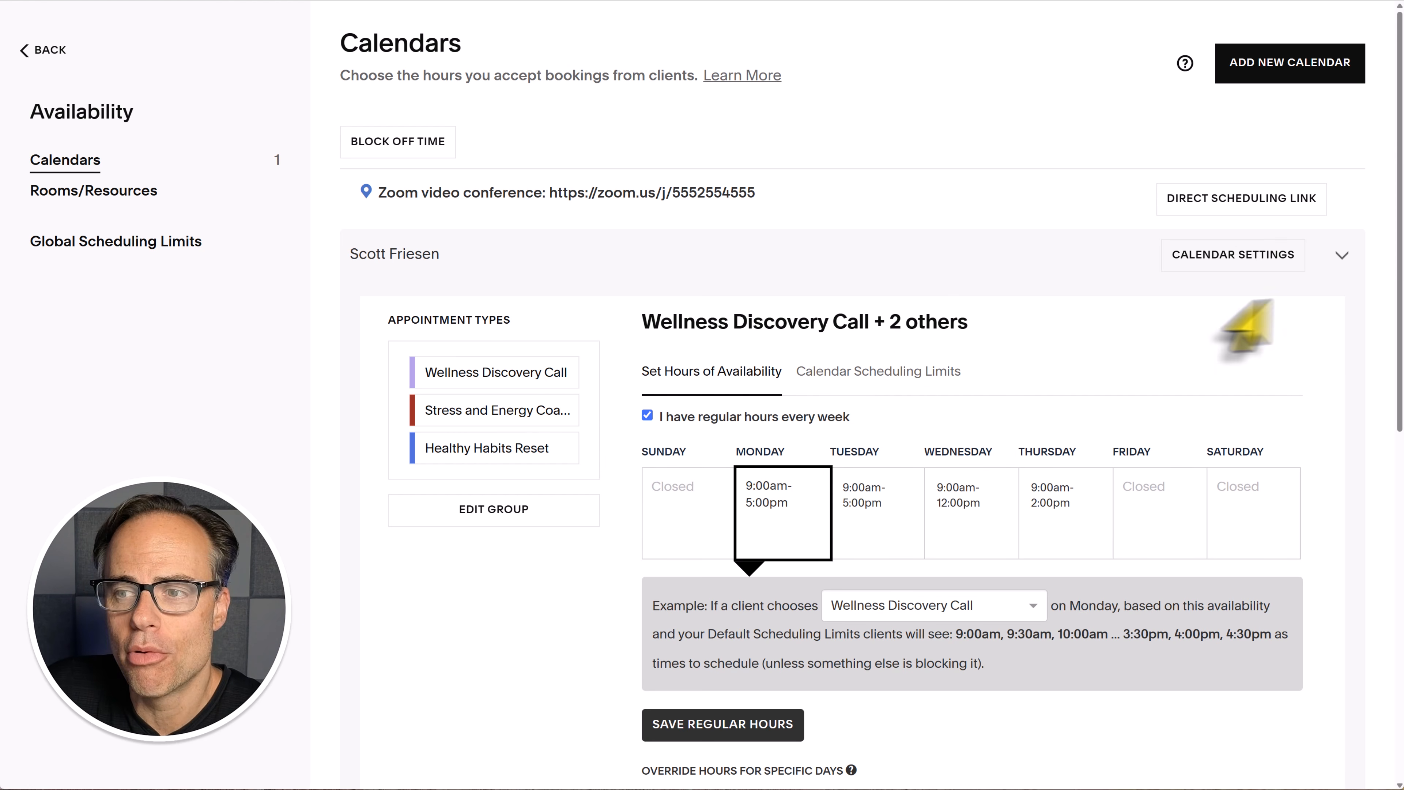
pyautogui.click(1343, 255)
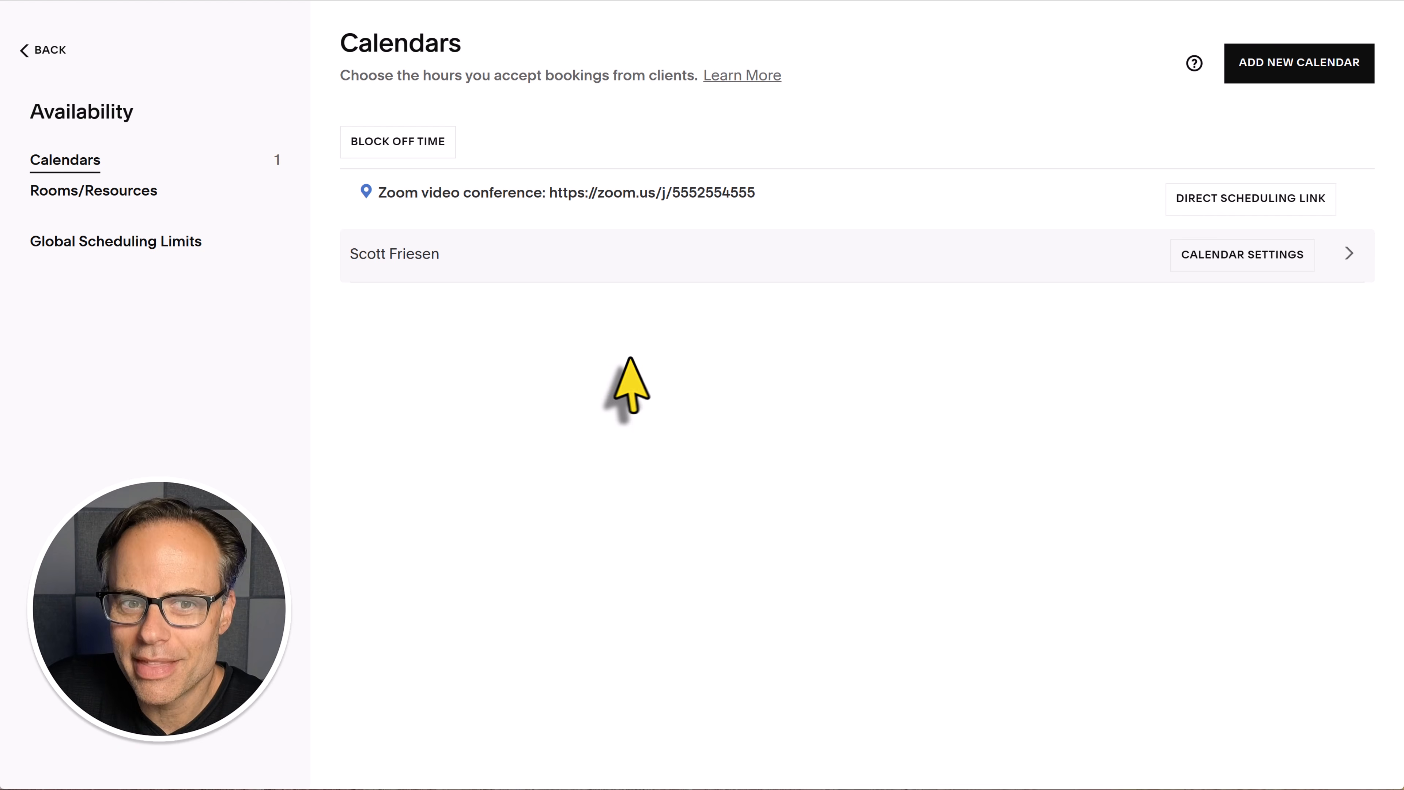
pyautogui.click(1349, 254)
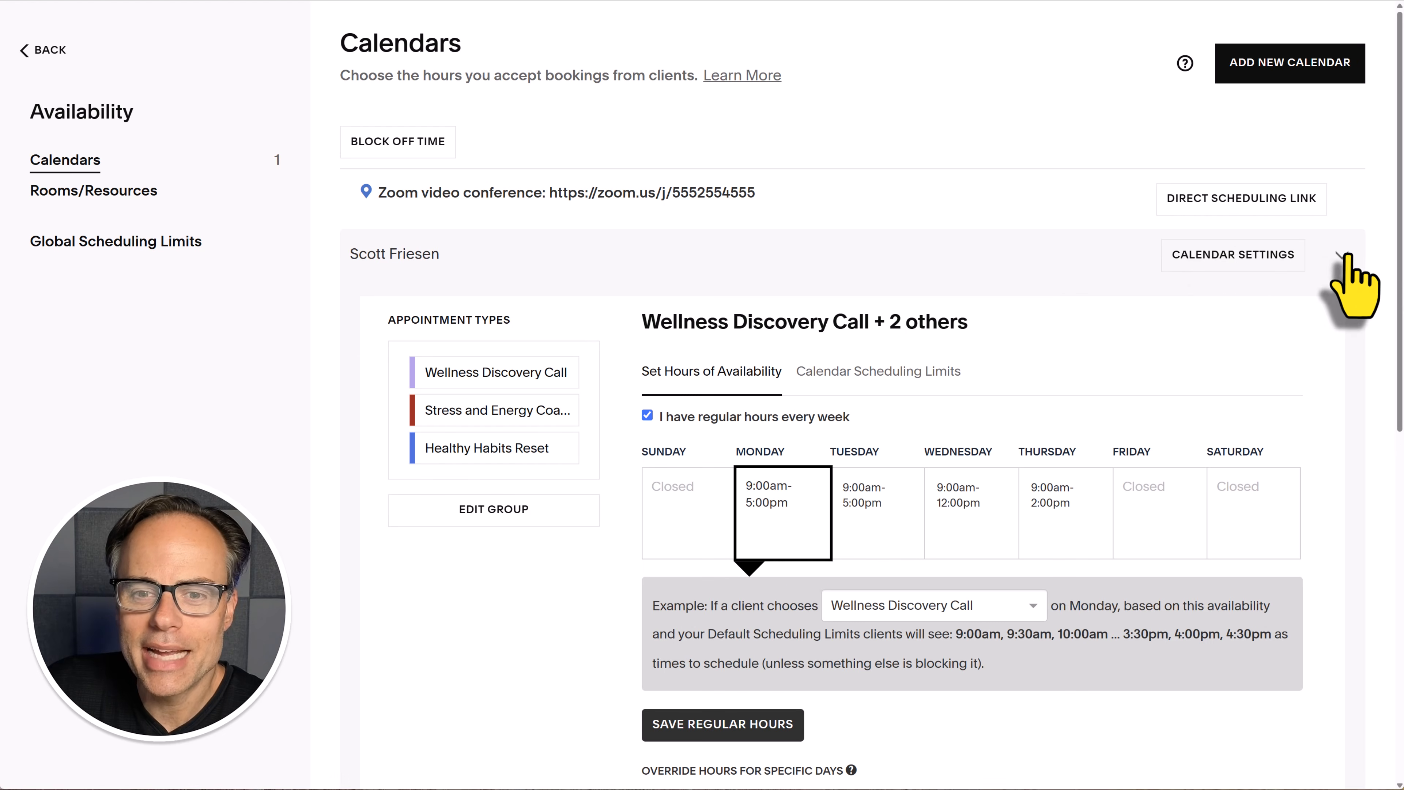
# Clear Wednesday's regular weekly hours so the day is closed for bookings.
pyautogui.scroll(-2, 1019, 301)
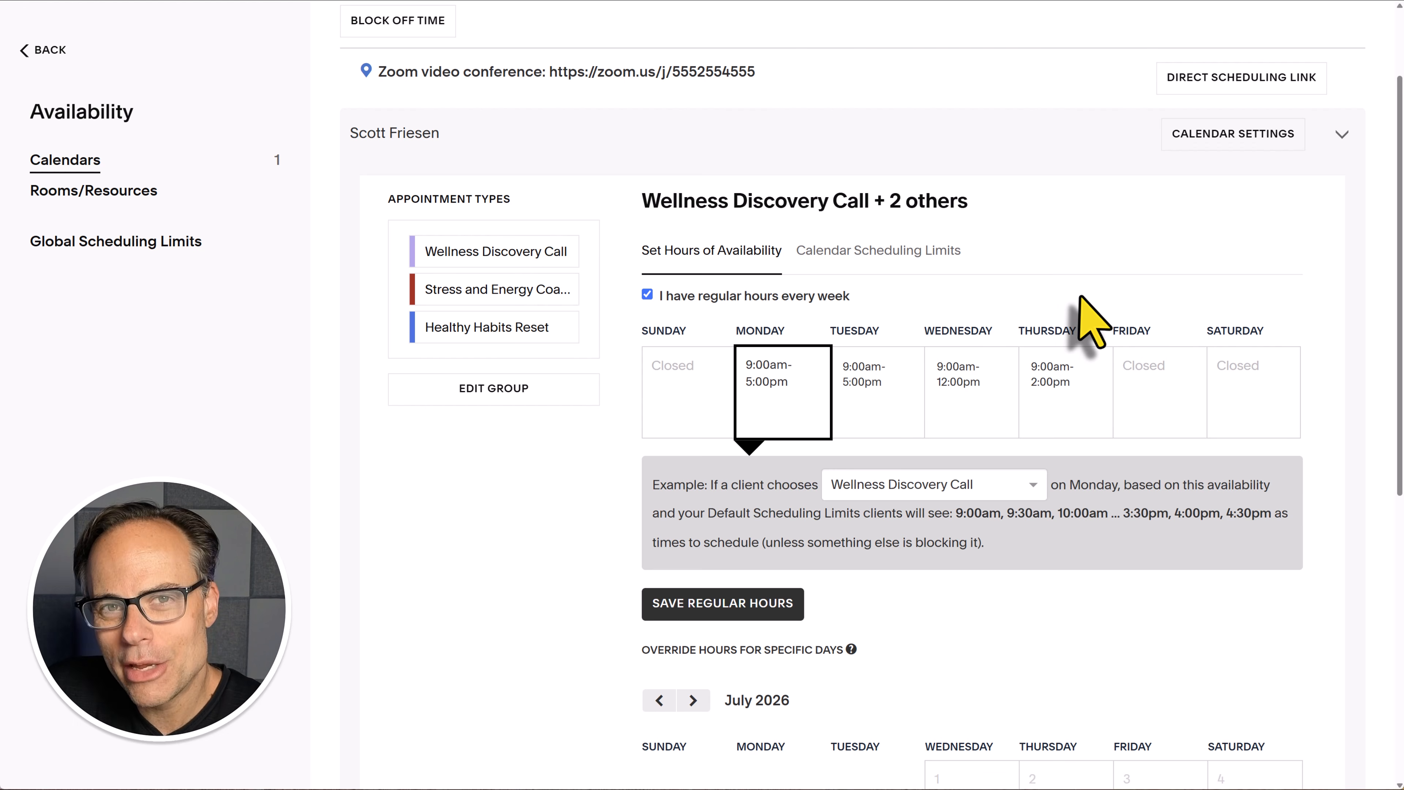
pyautogui.scroll(-1, 1078, 299)
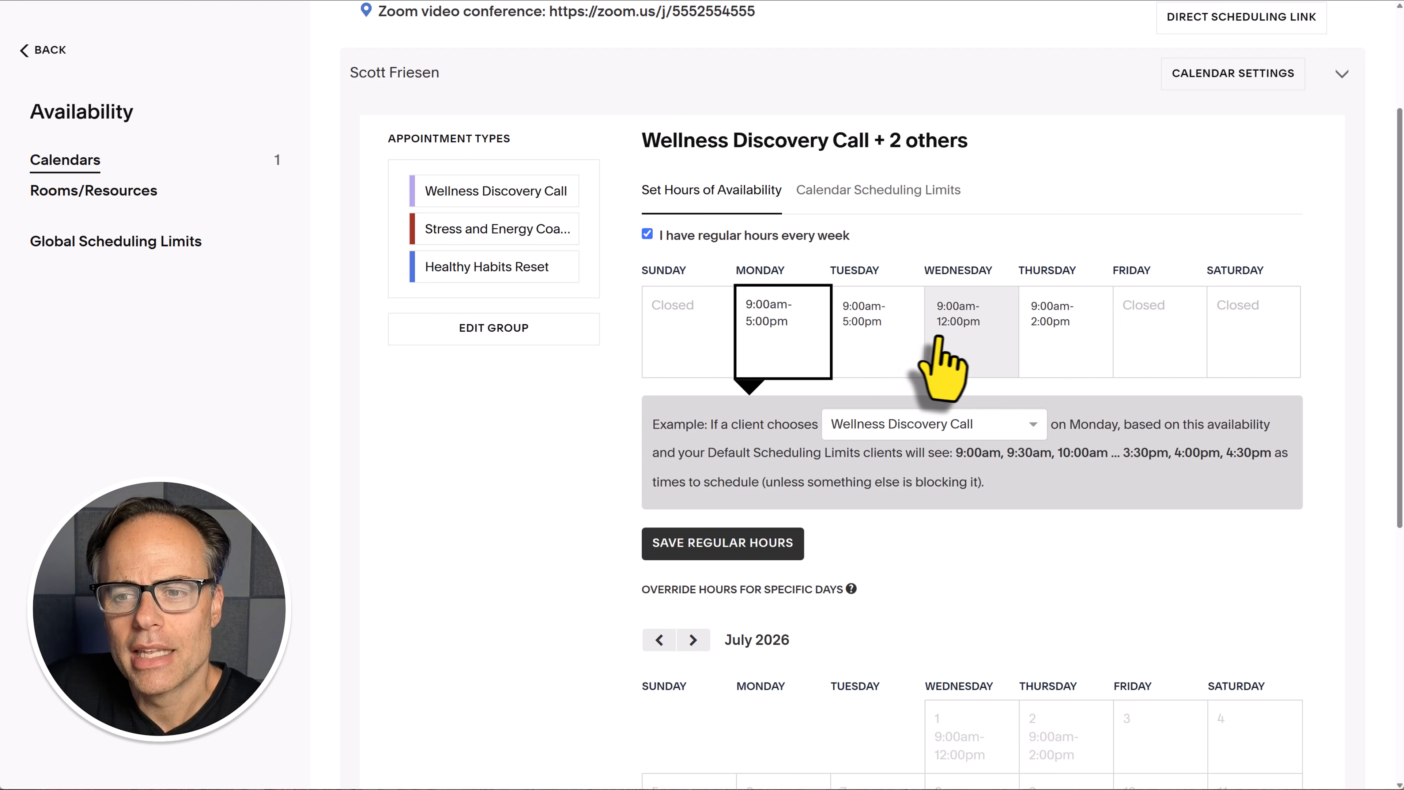
pyautogui.click(974, 330)
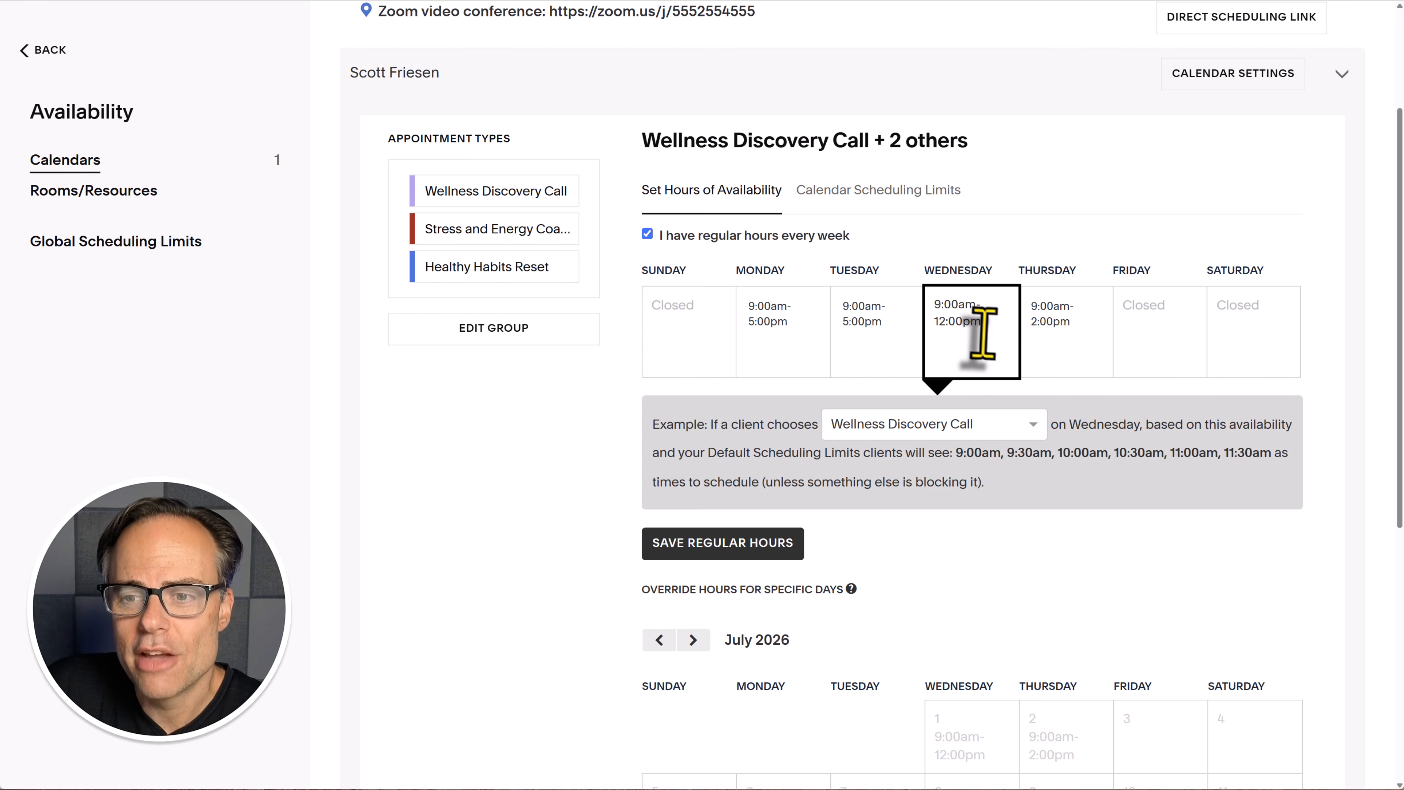
pyautogui.moveTo(983, 325); pyautogui.dragTo(927, 306)
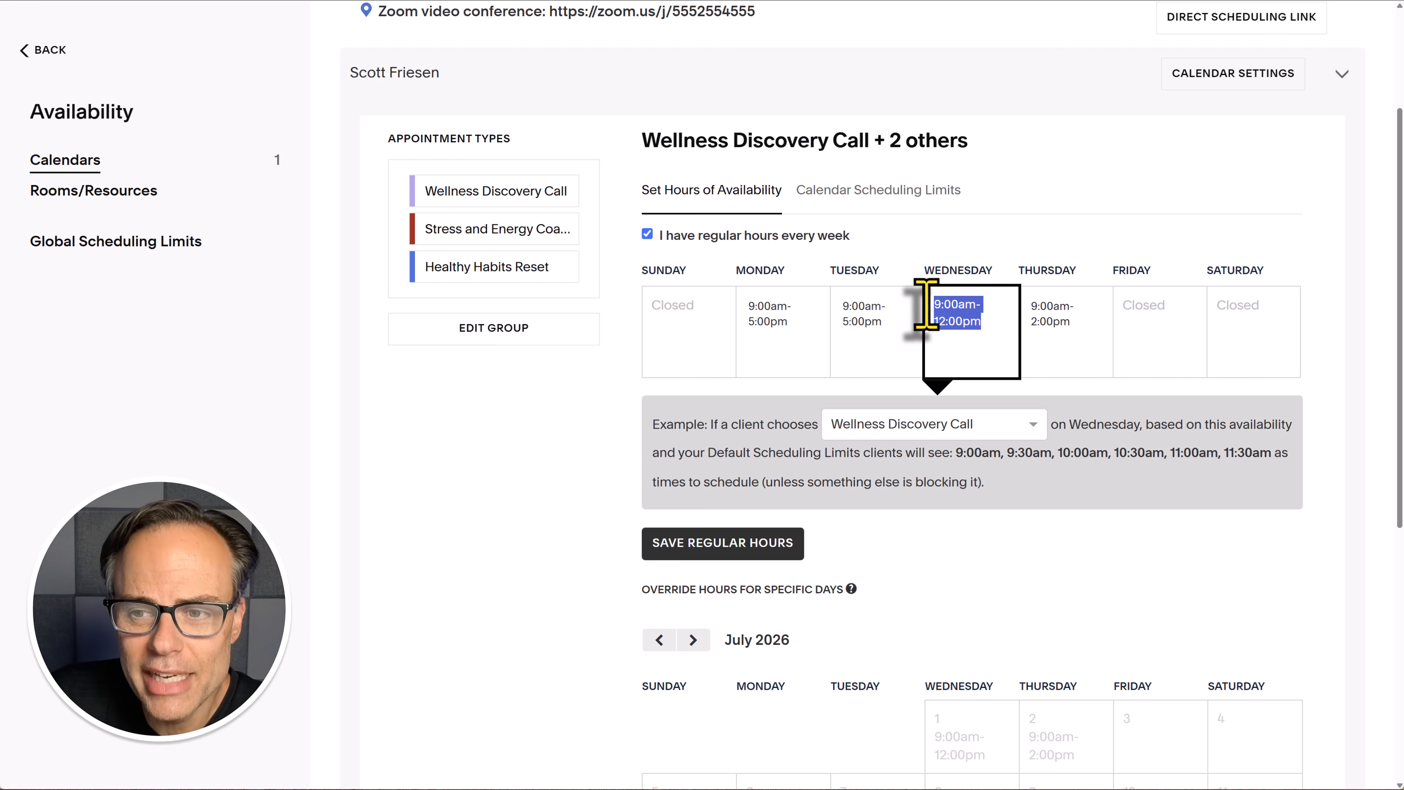
pyautogui.press('BackSpace')
pyautogui.click(1016, 228)
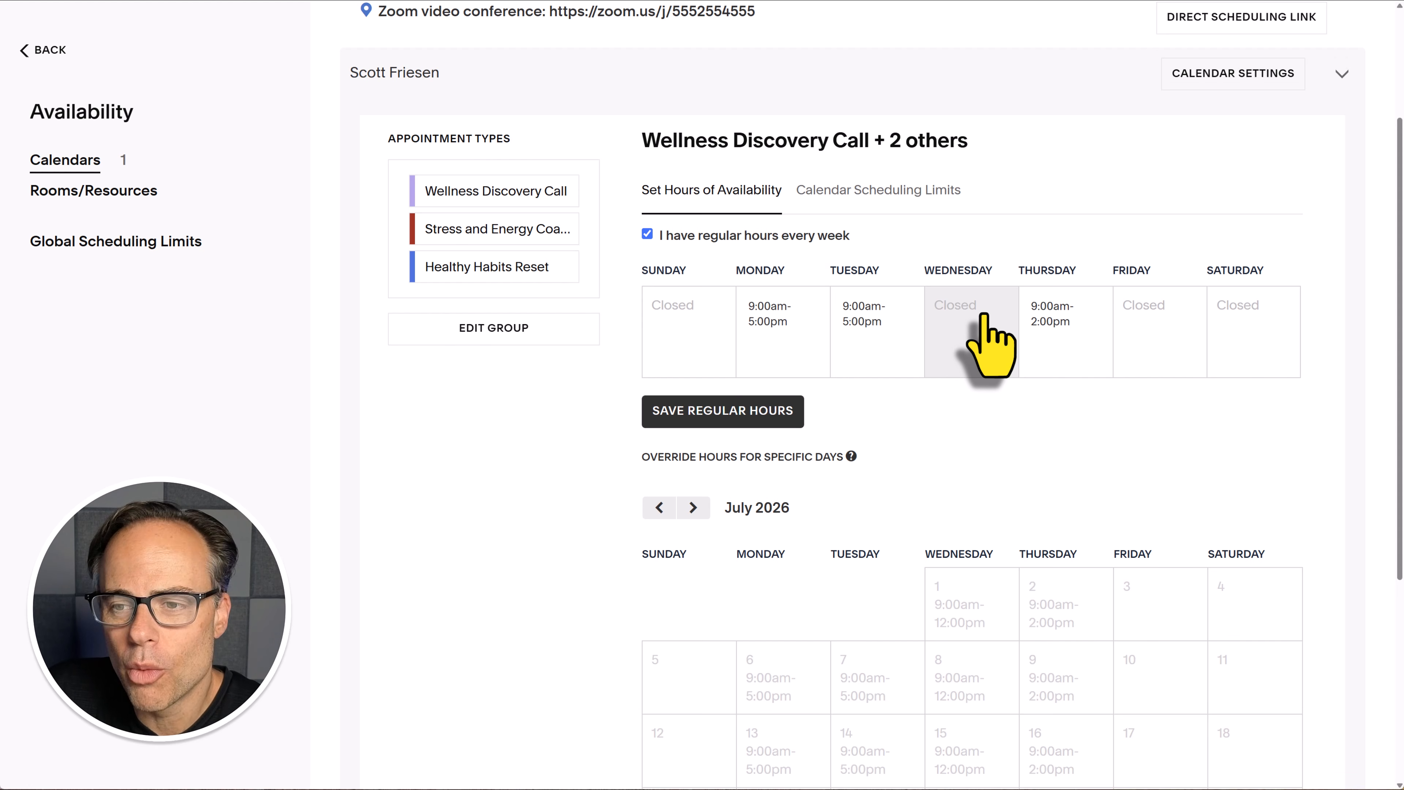
# Set the start of Thursday's regular hours to 12:00pm.
pyautogui.click(1067, 332)
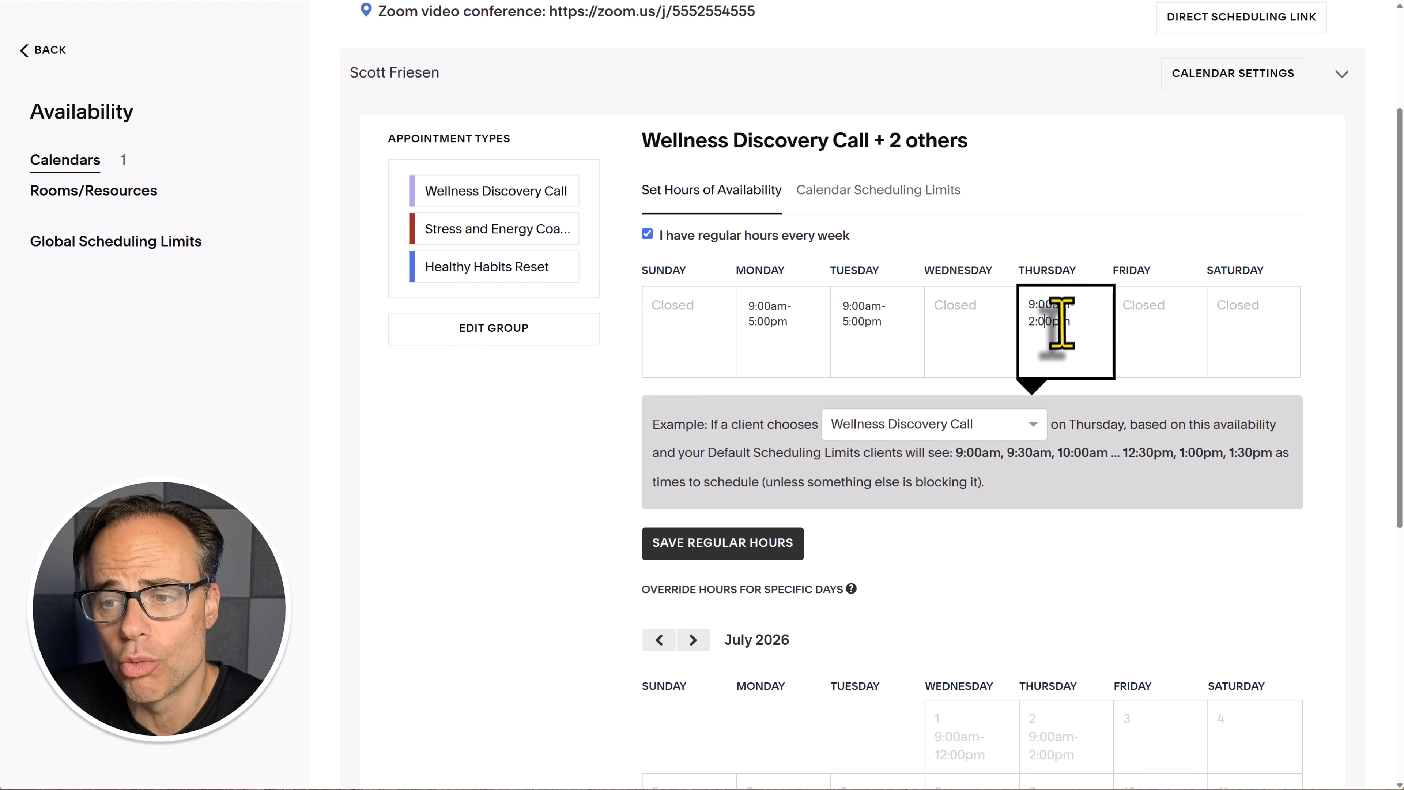
pyautogui.click(1052, 307)
pyautogui.press('BackSpace')
pyautogui.press('BackSpace')
pyautogui.press('BackSpace')
pyautogui.press('BackSpace')
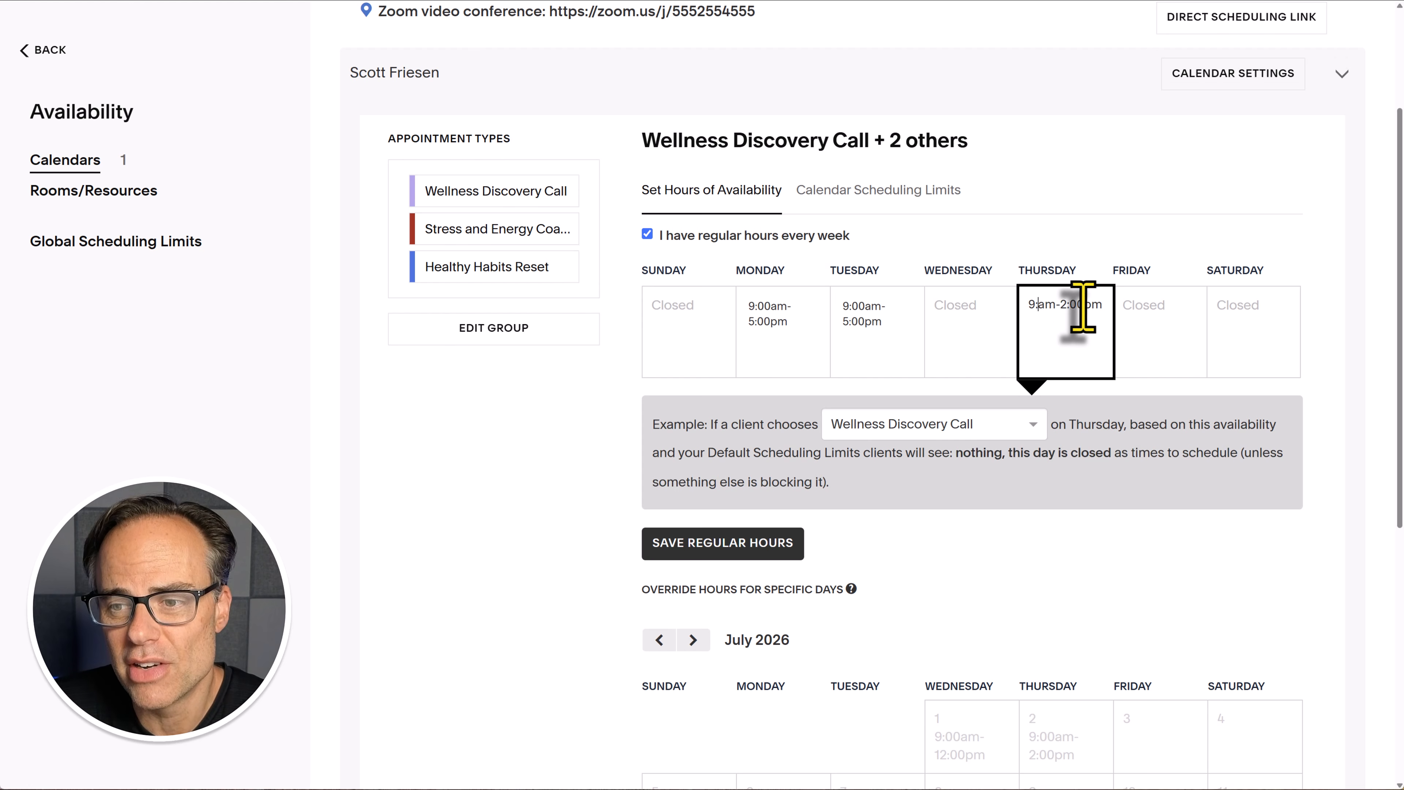
pyautogui.write('12')
pyautogui.write(':00')
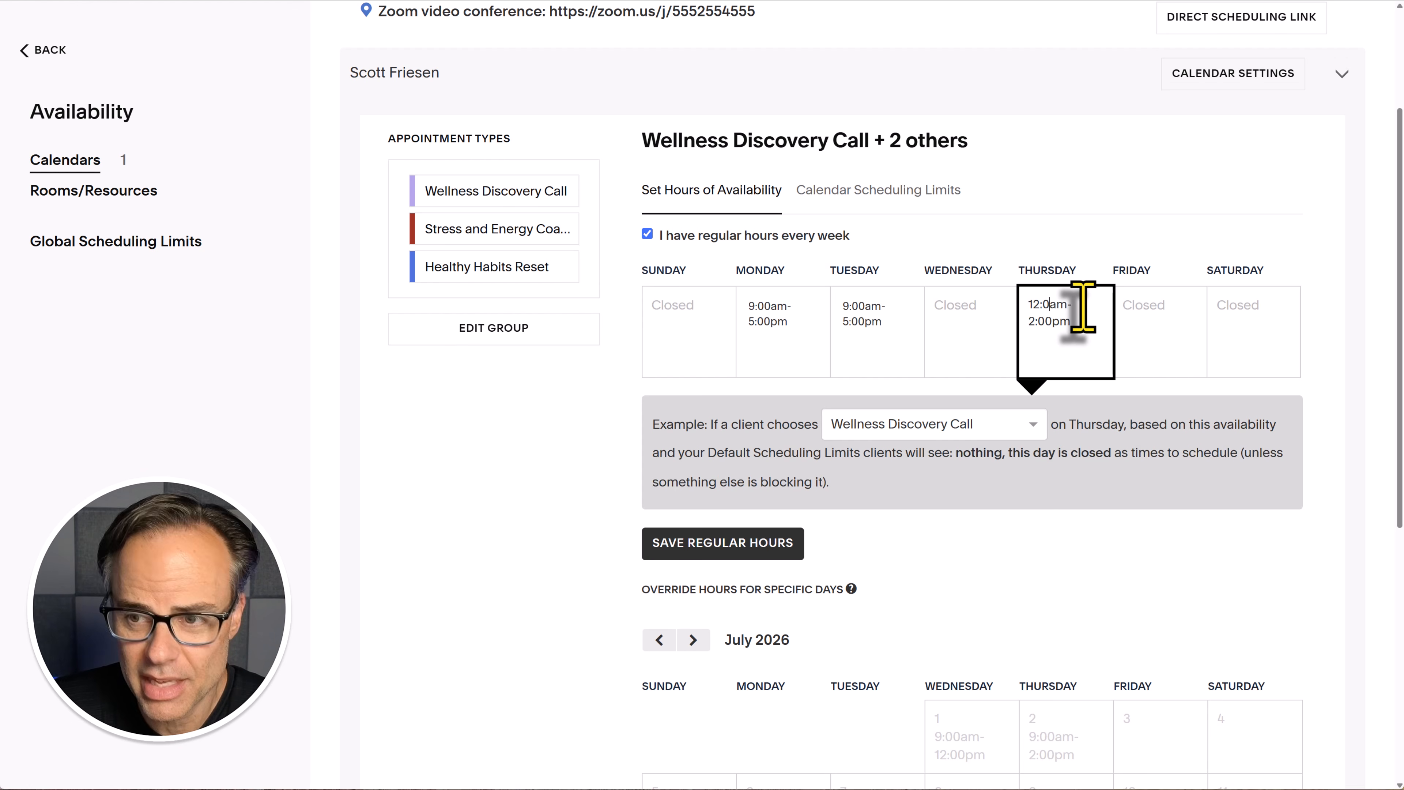
pyautogui.press('BackSpace')
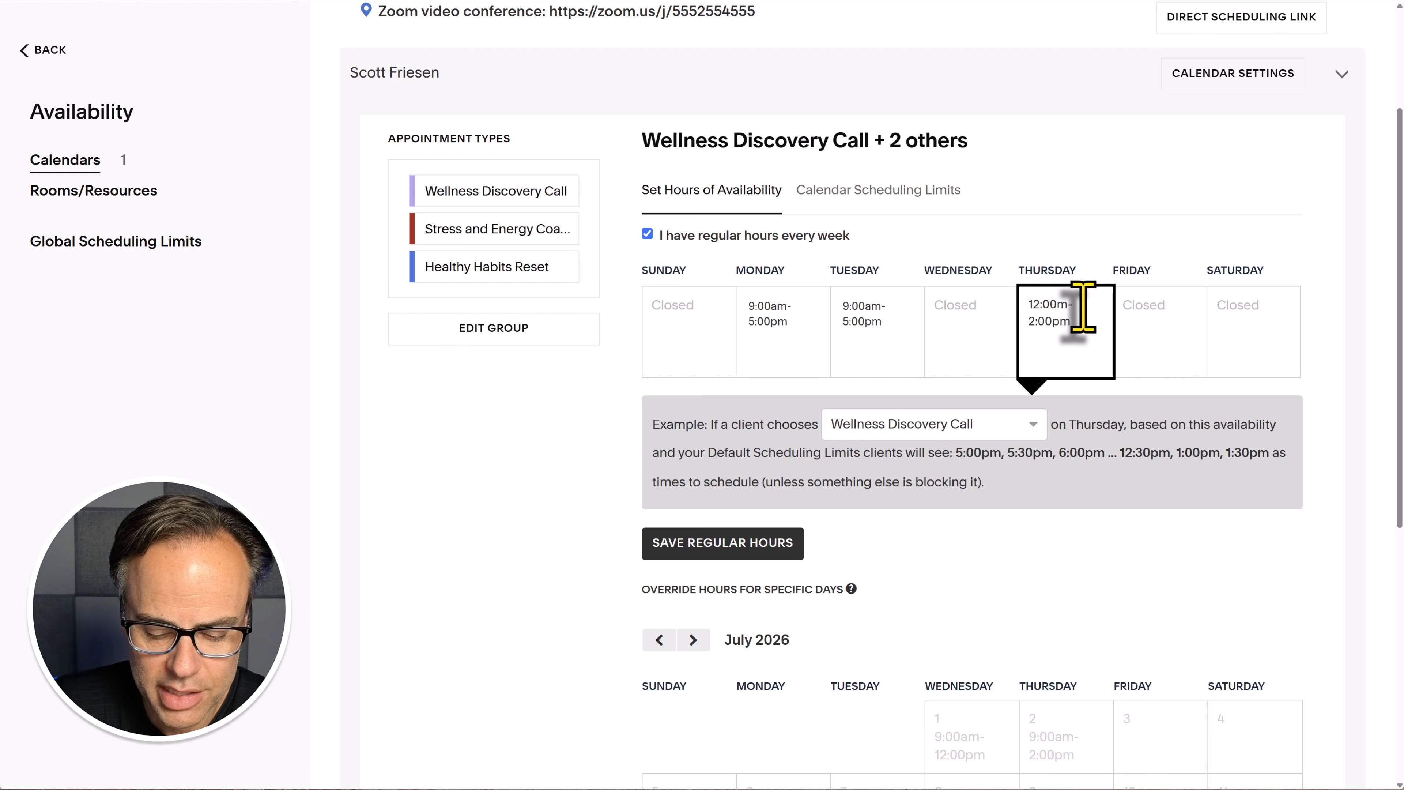
pyautogui.write('pm')
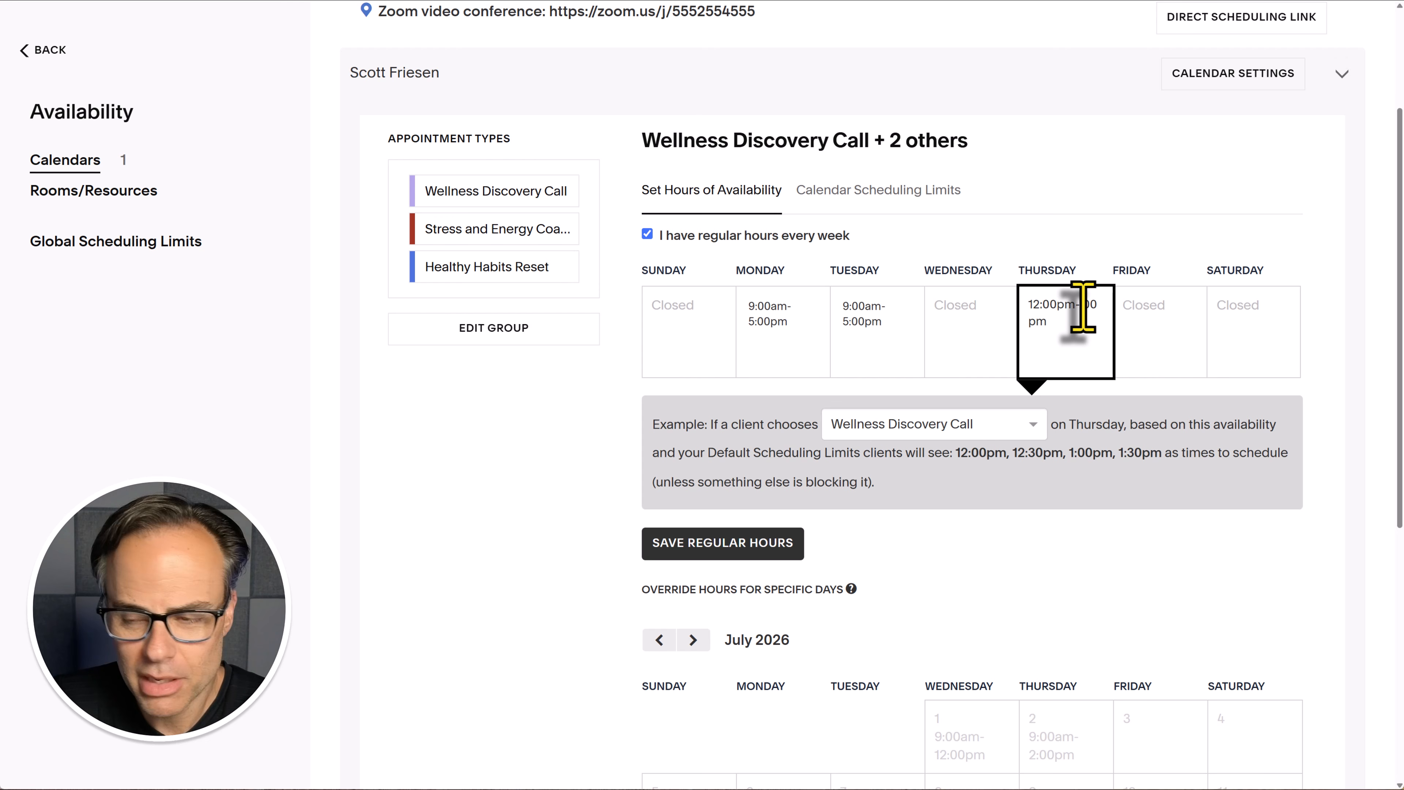
# Set the end of Thursday's regular hours to 3:00pm and save the regular hours.
pyautogui.press('BackSpace')
pyautogui.write('3')
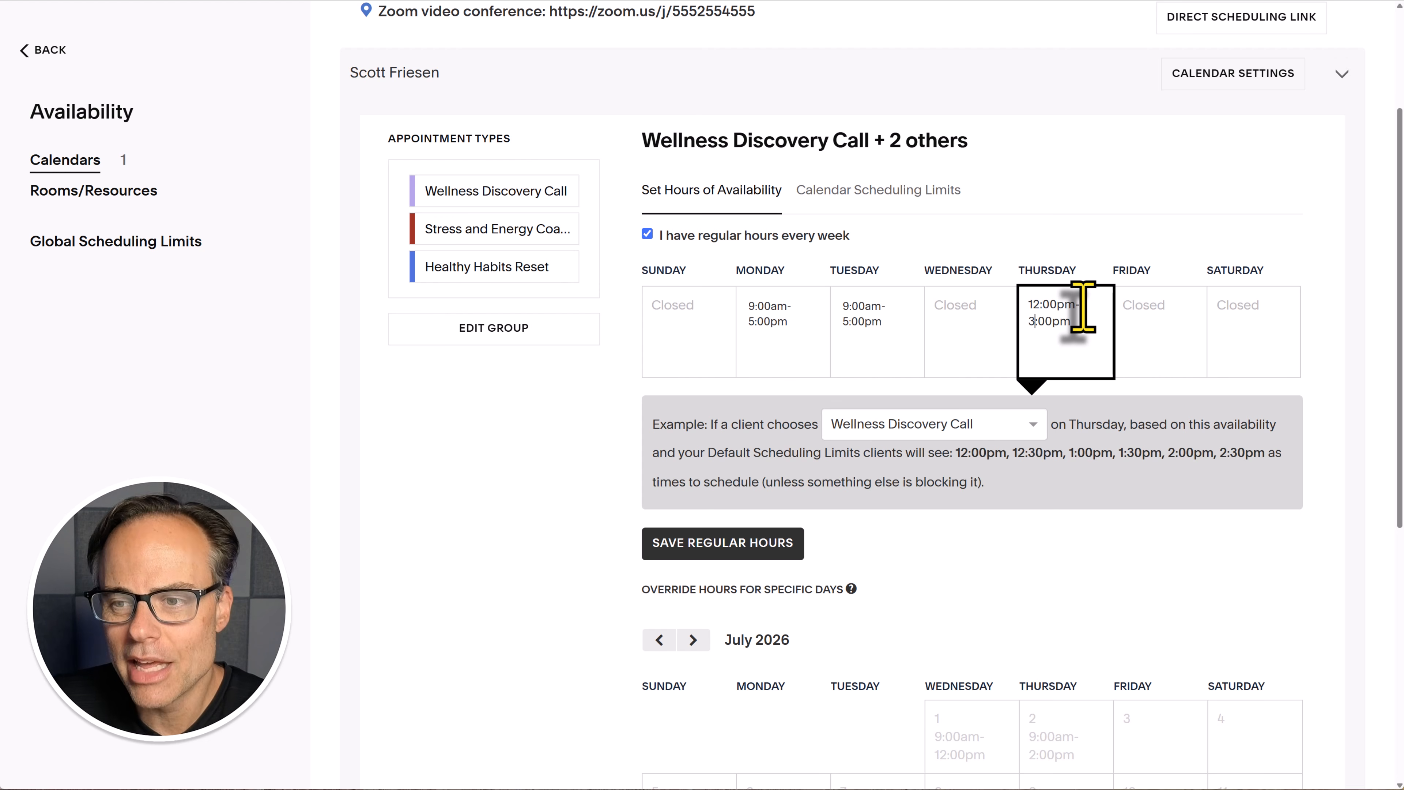
pyautogui.click(1067, 237)
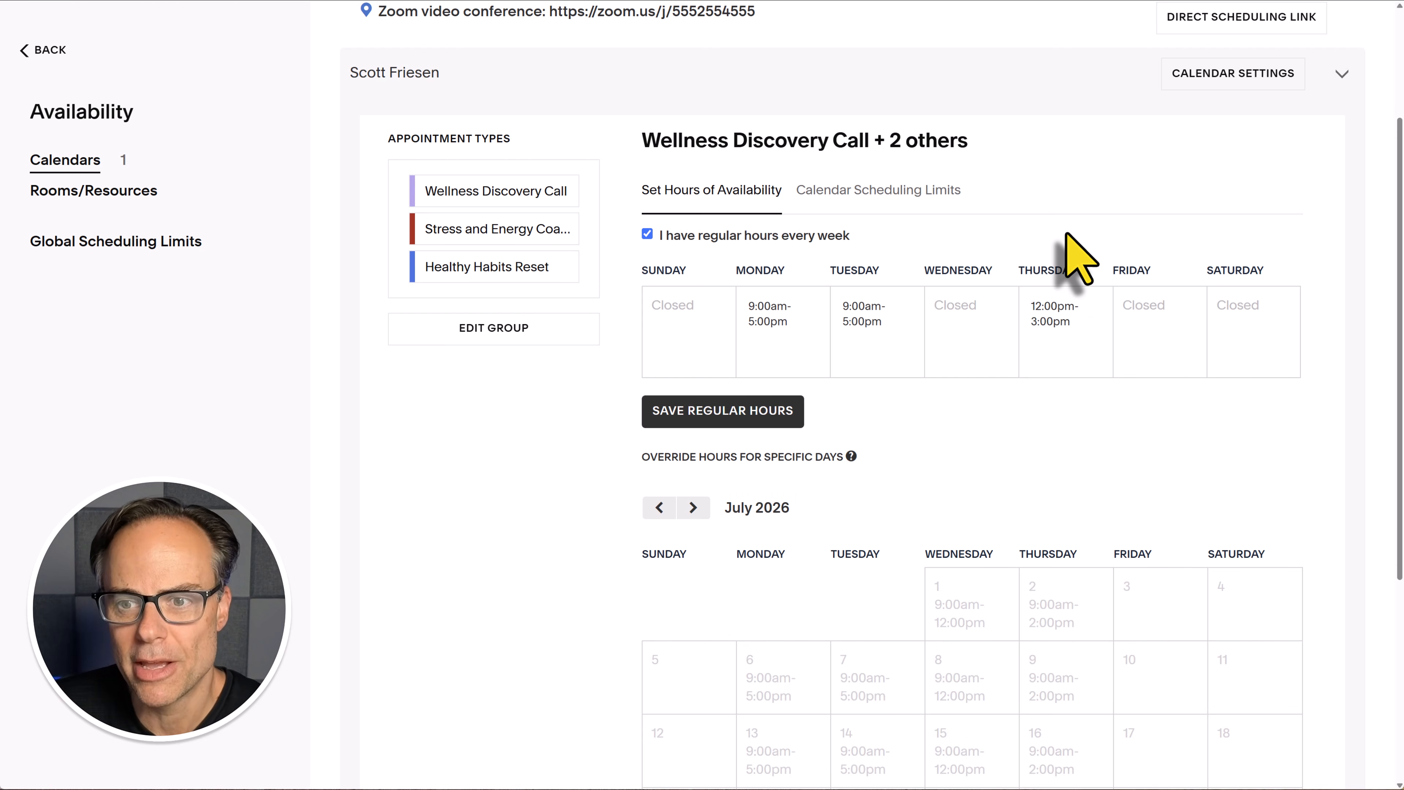
pyautogui.scroll(1, 774, 418)
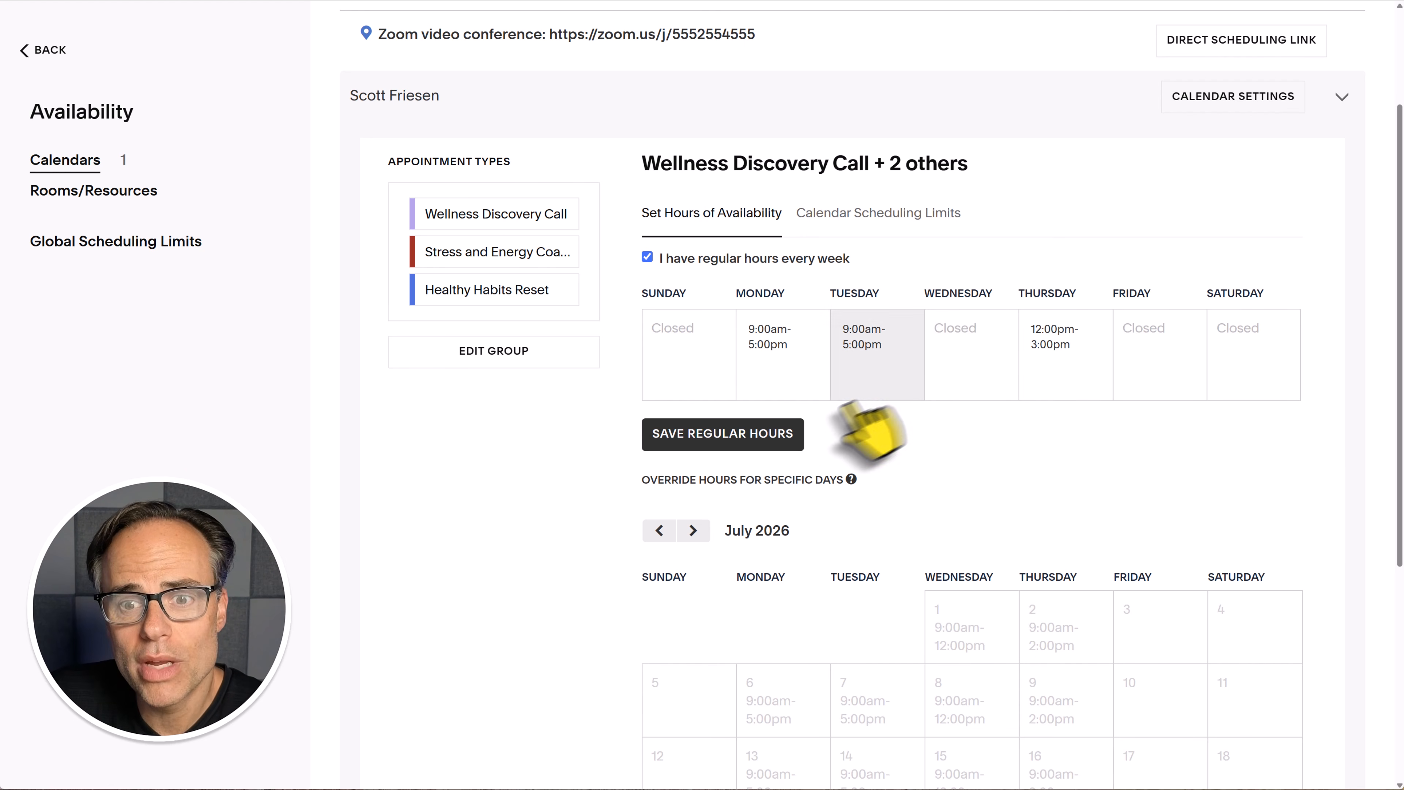
pyautogui.click(716, 445)
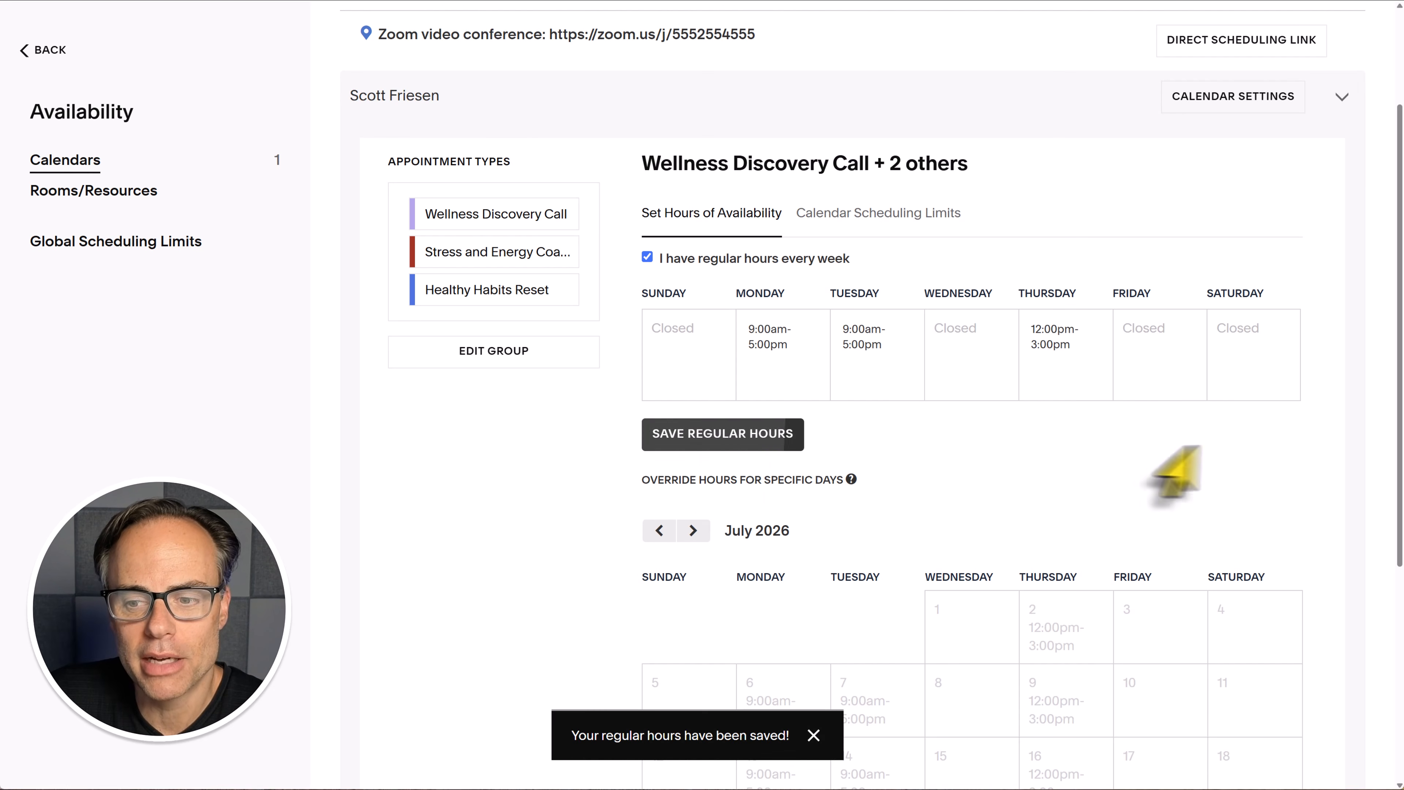
# Override the hours for Thursday, July 30, 2026 by removing its time range so that single day is closed.
pyautogui.scroll(-5, 1281, 476)
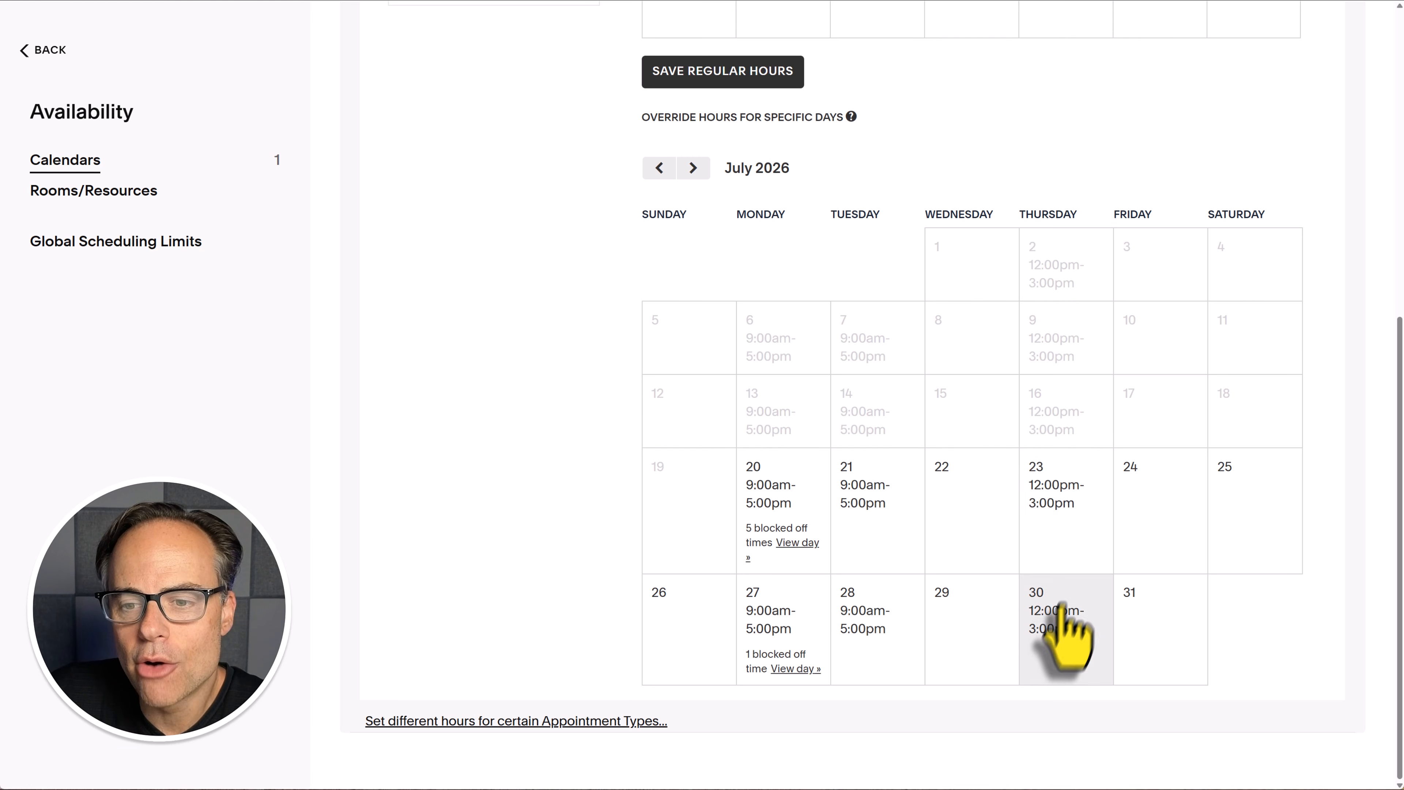
pyautogui.scroll(3, 1075, 586)
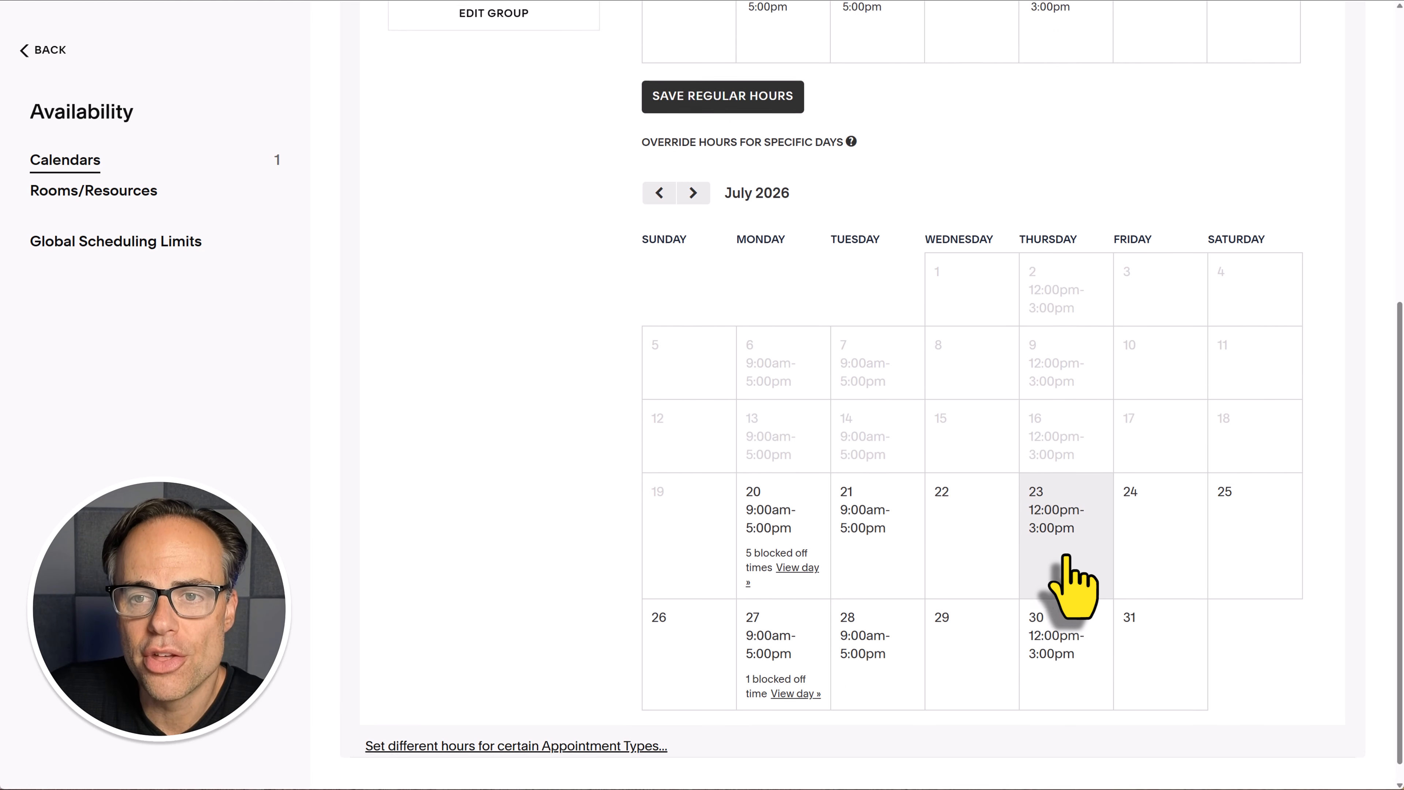
pyautogui.scroll(-3, 1077, 575)
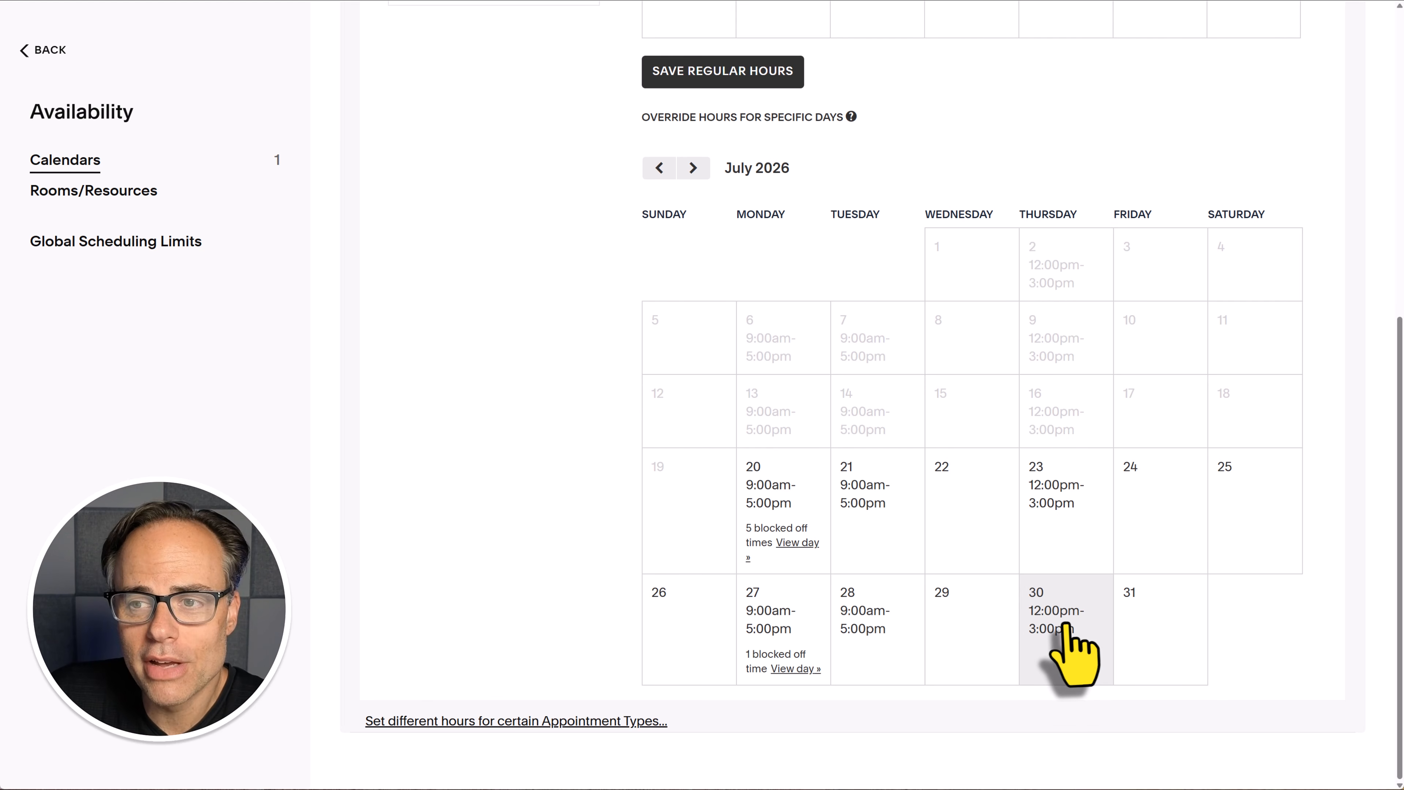
pyautogui.scroll(8, 1081, 642)
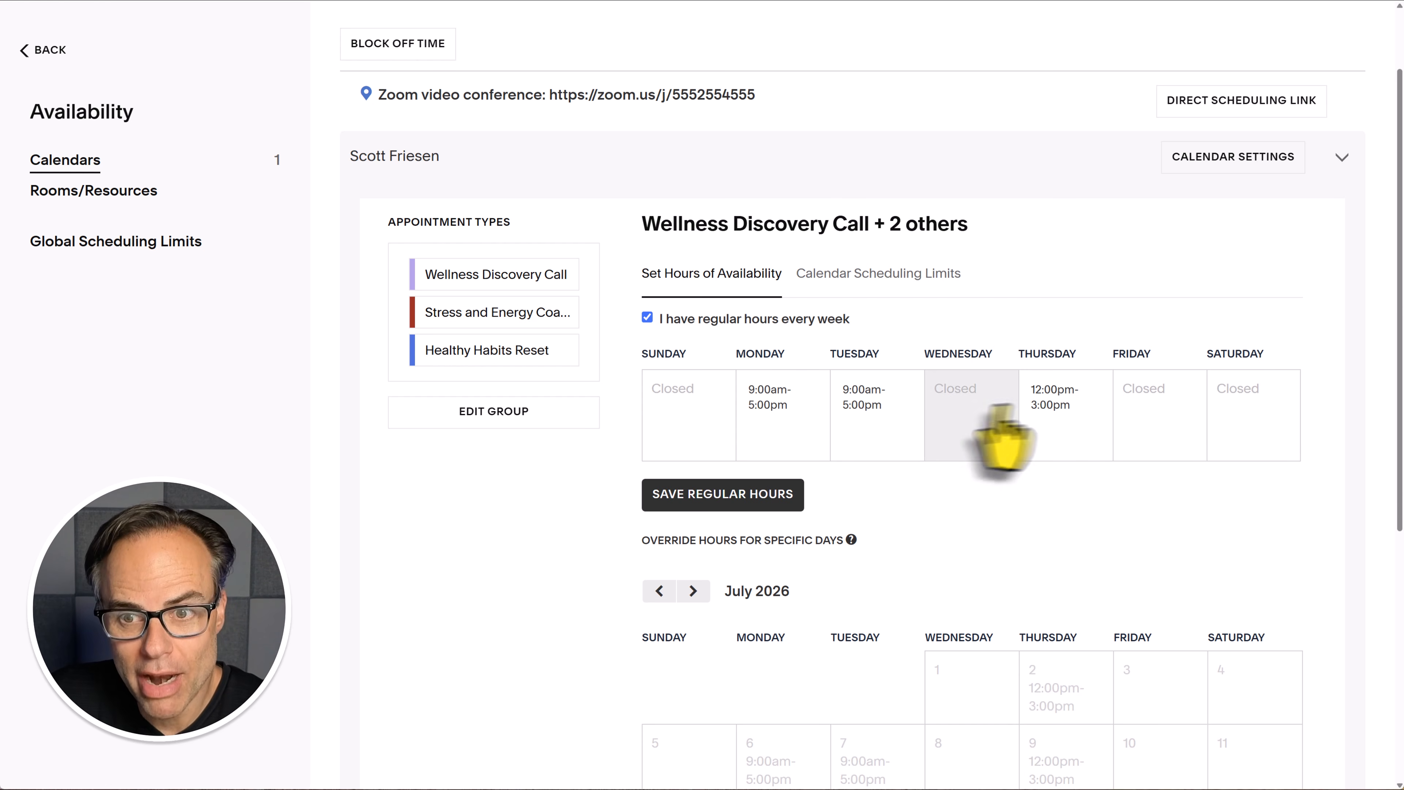
pyautogui.scroll(-7, 1003, 464)
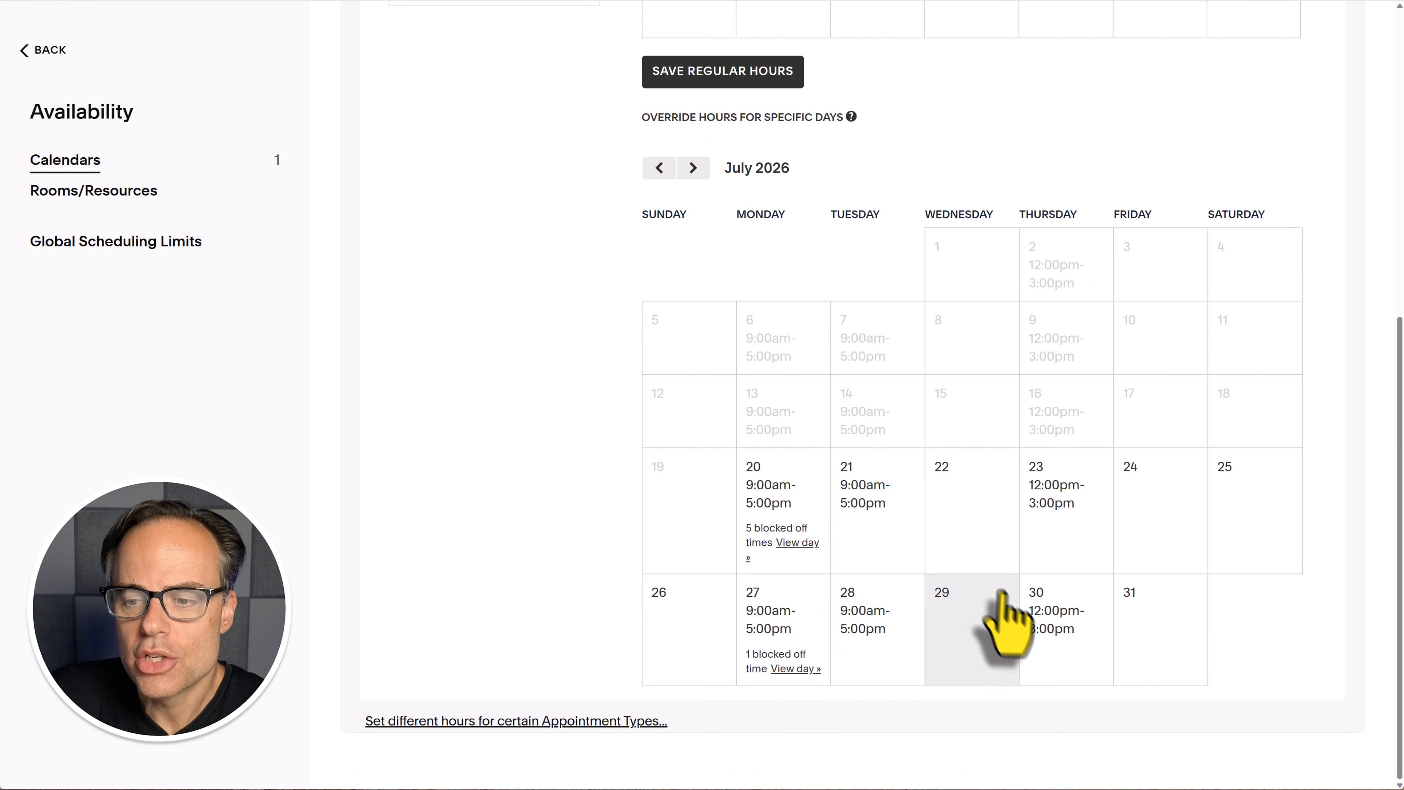
pyautogui.click(1068, 619)
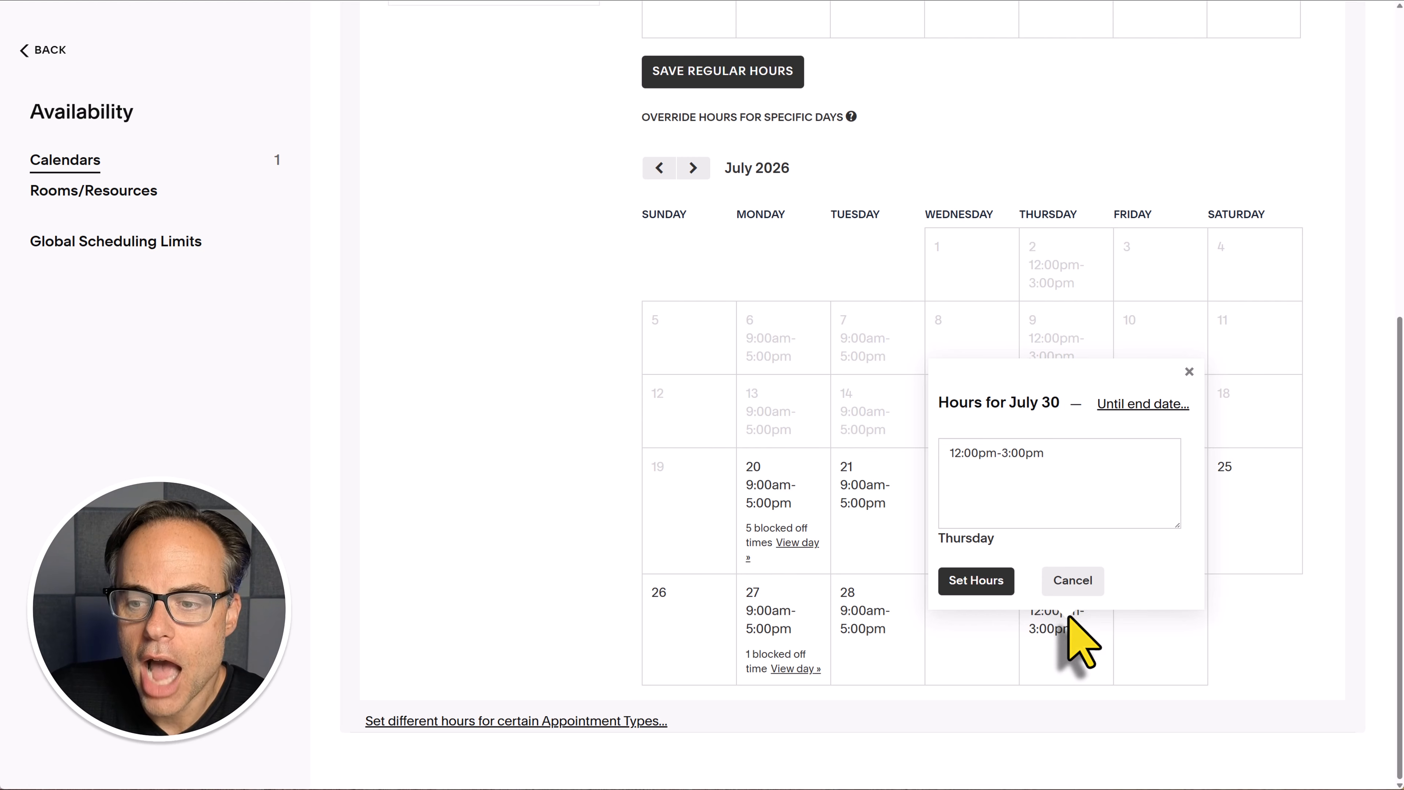
pyautogui.tripleClick(1057, 462)
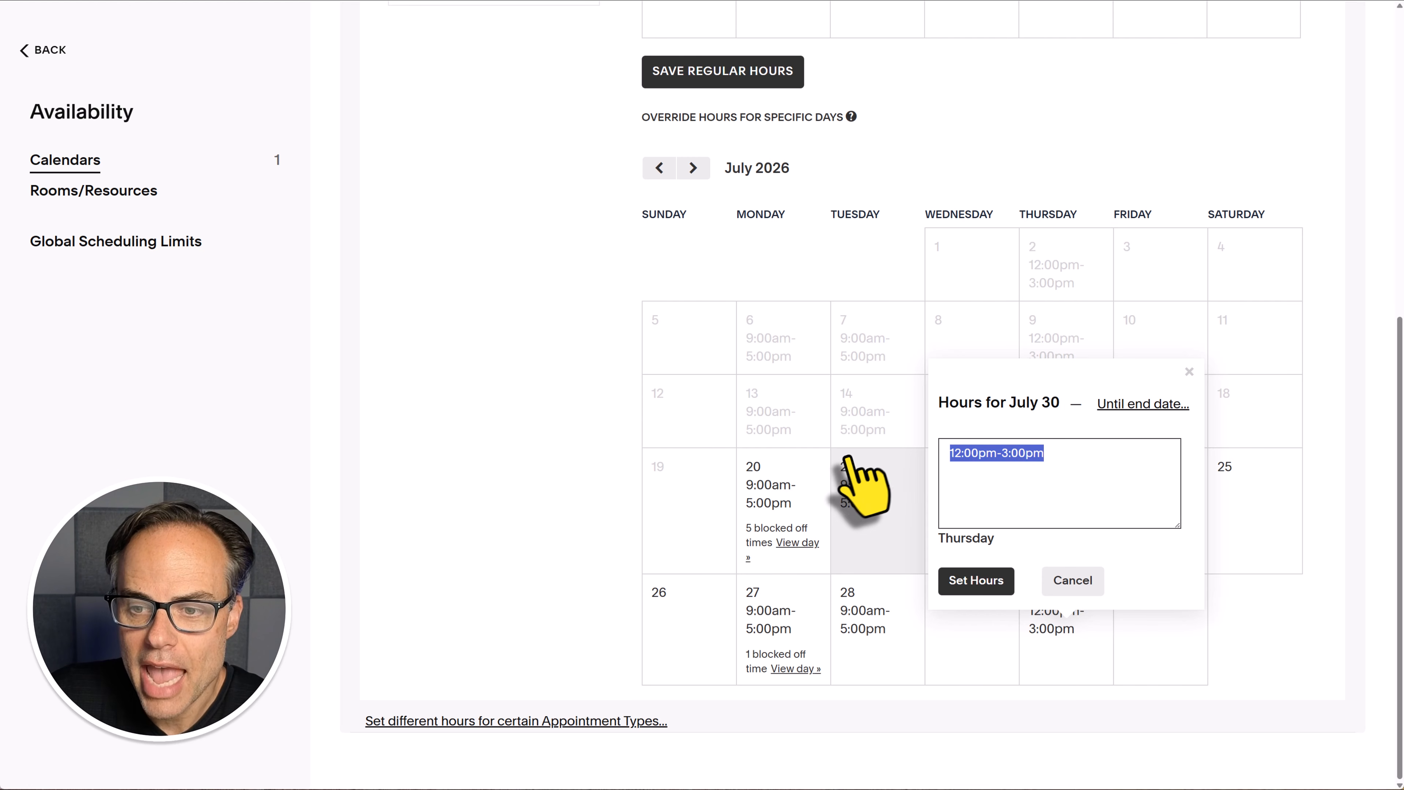
pyautogui.press('BackSpace')
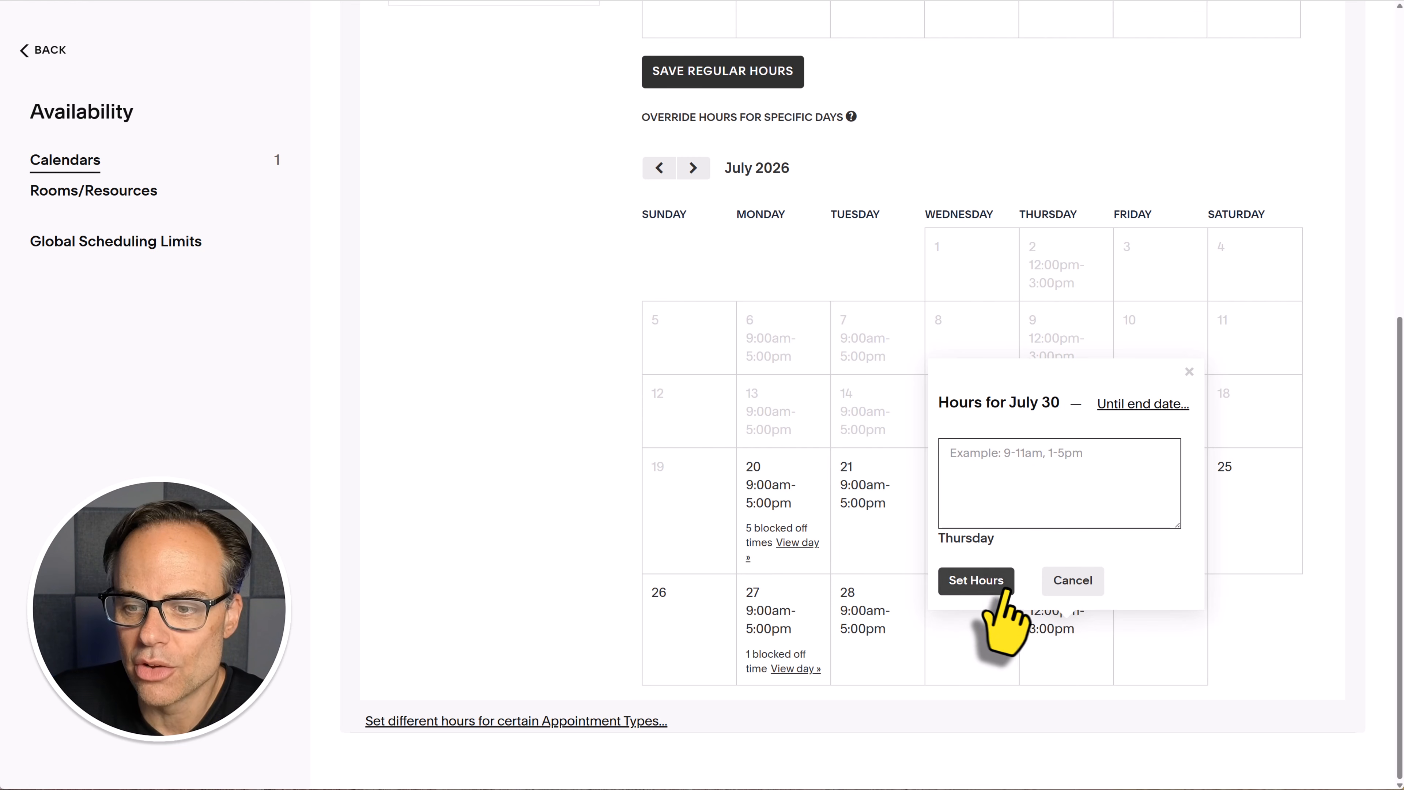
pyautogui.click(977, 580)
pyautogui.scroll(-5, 989, 614)
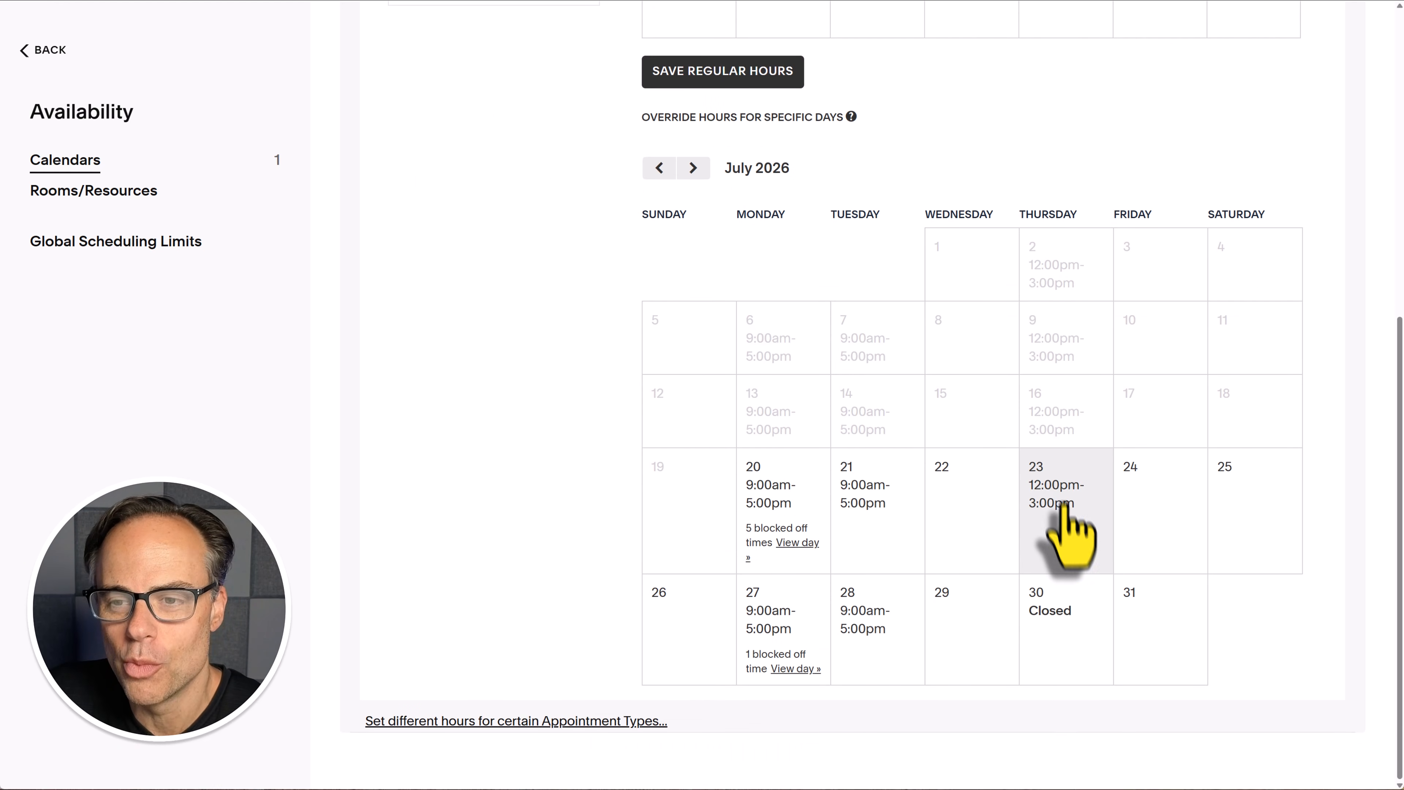
# Check the August 2026 availability, return to July 2026 and compare the monthly calendar with the regular weekly hours.
pyautogui.click(693, 167)
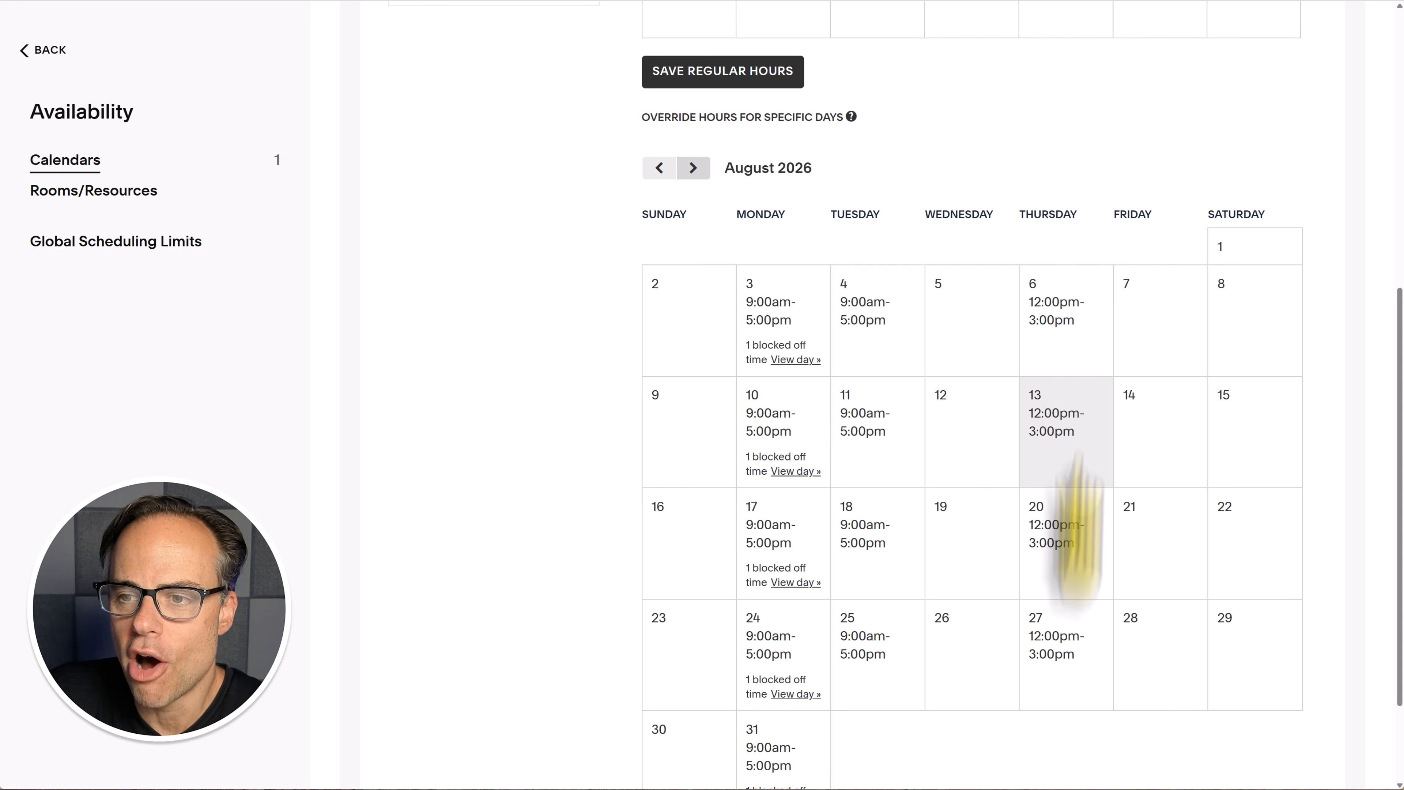
pyautogui.click(659, 167)
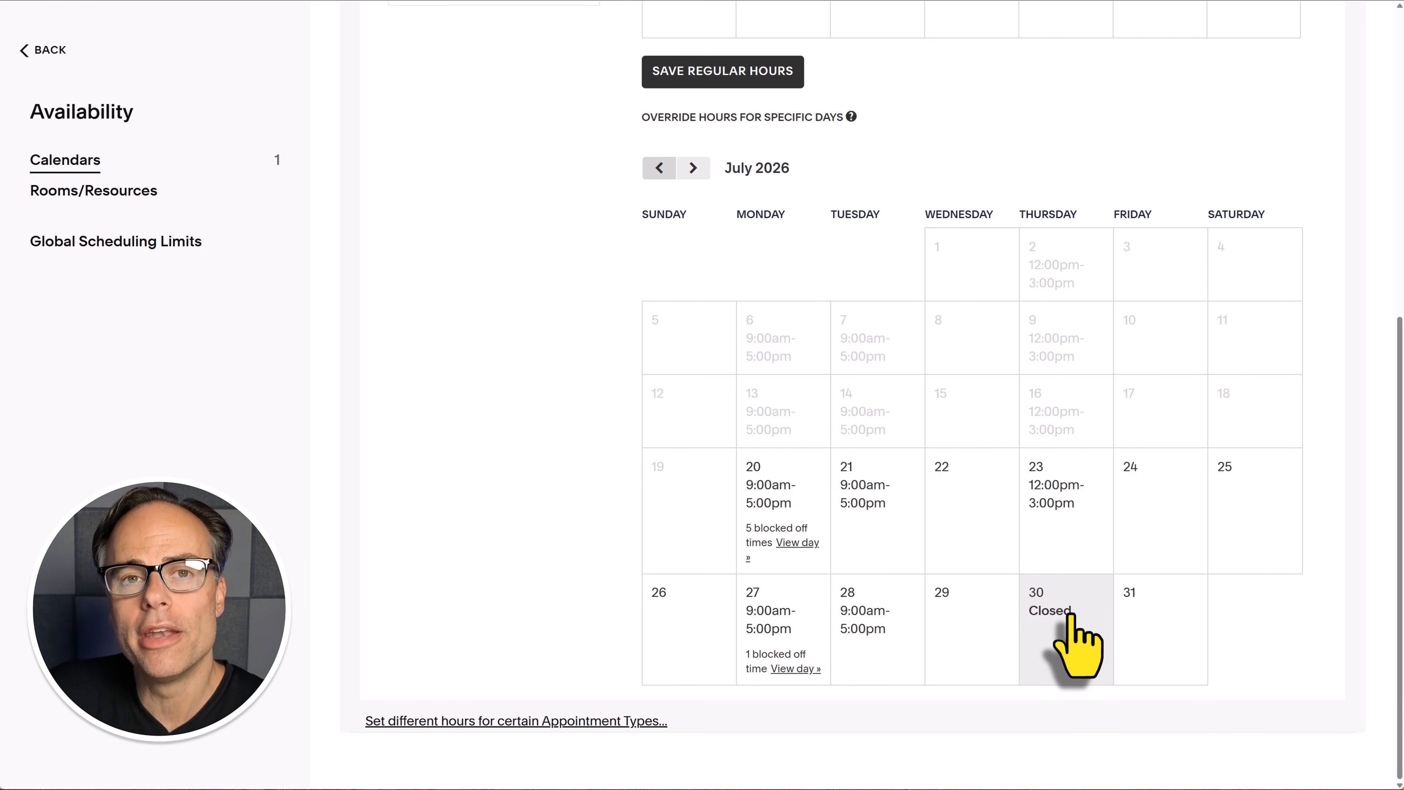
pyautogui.scroll(10, 1069, 615)
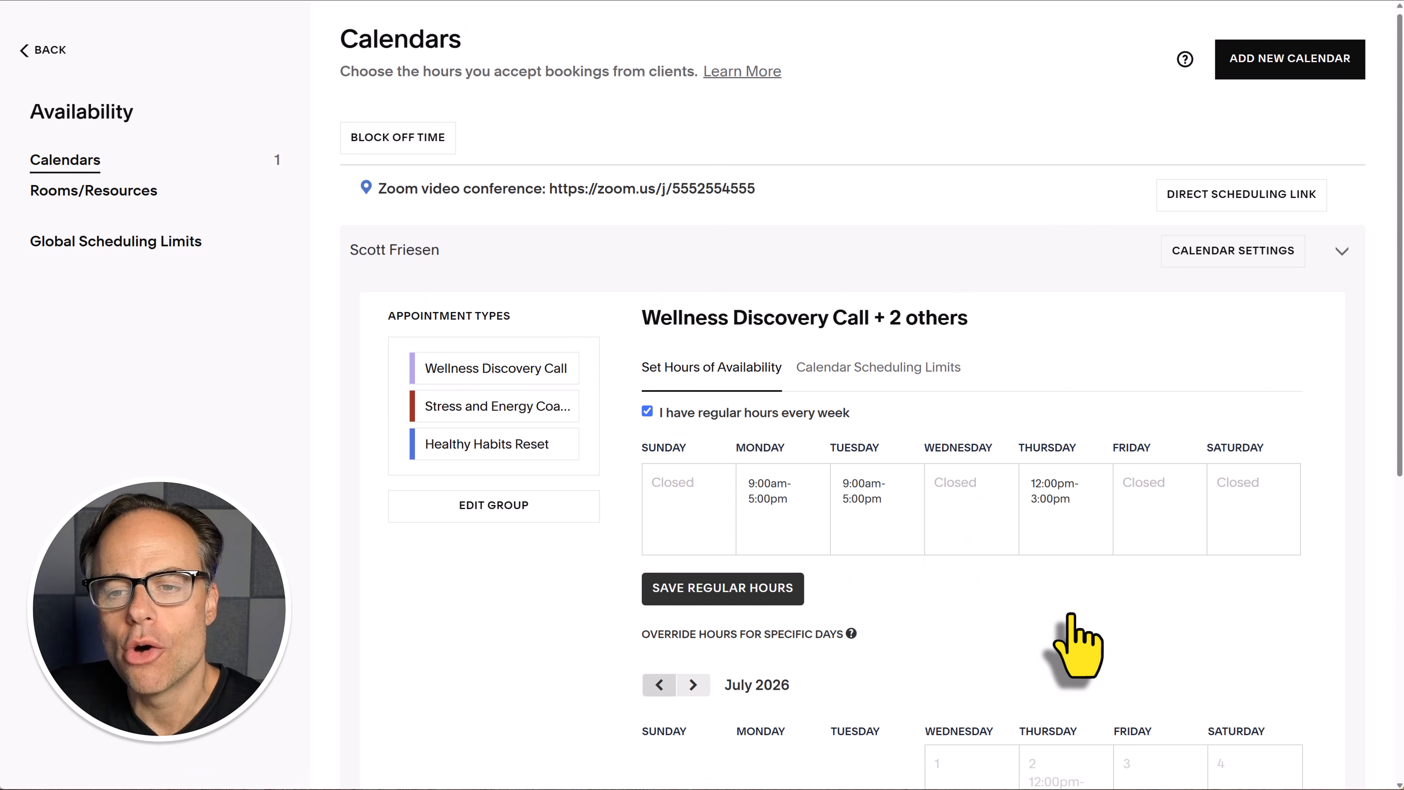
pyautogui.scroll(-8, 1048, 576)
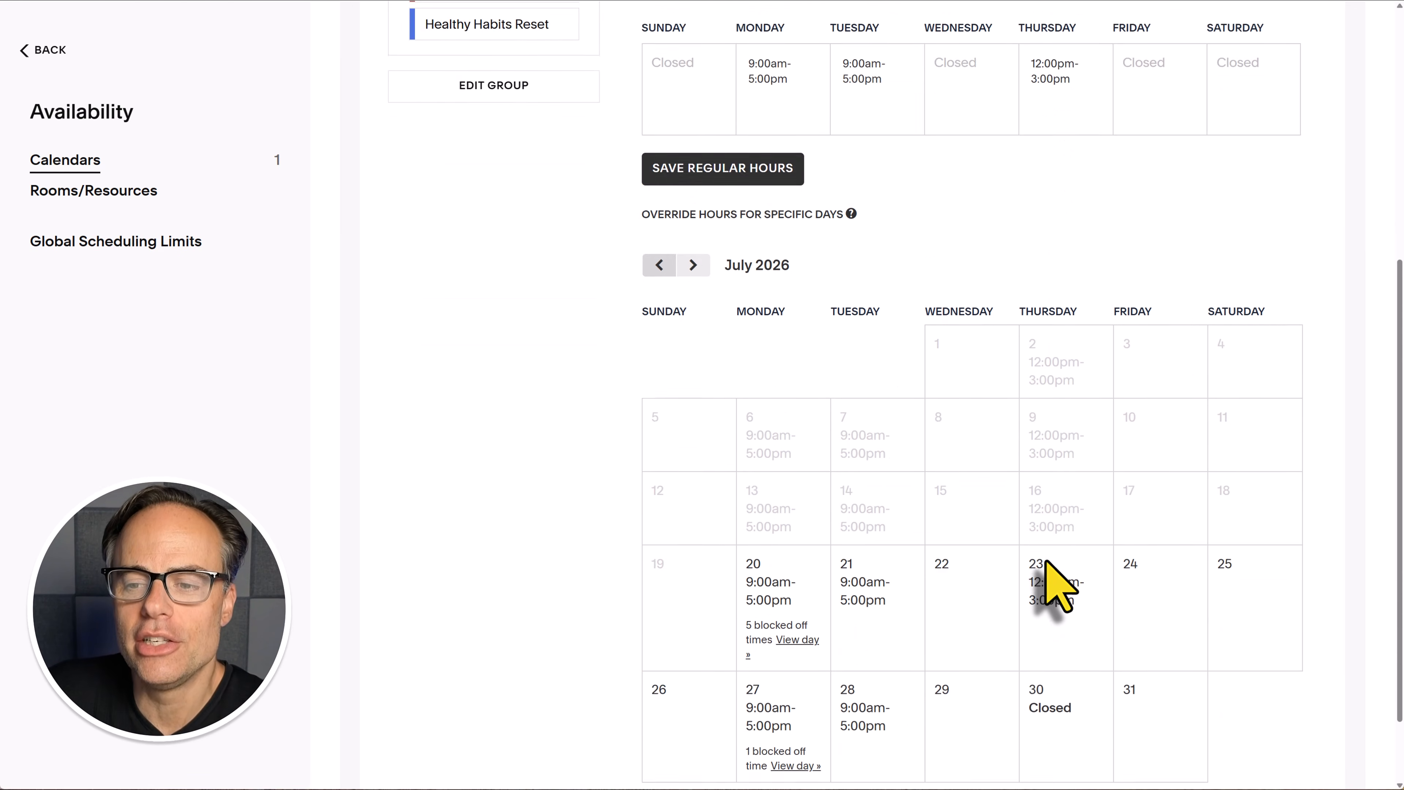
# Open the calendar scheduling limits and set the furthest clients can book ahead to 21 days in the future.
pyautogui.scroll(8, 965, 520)
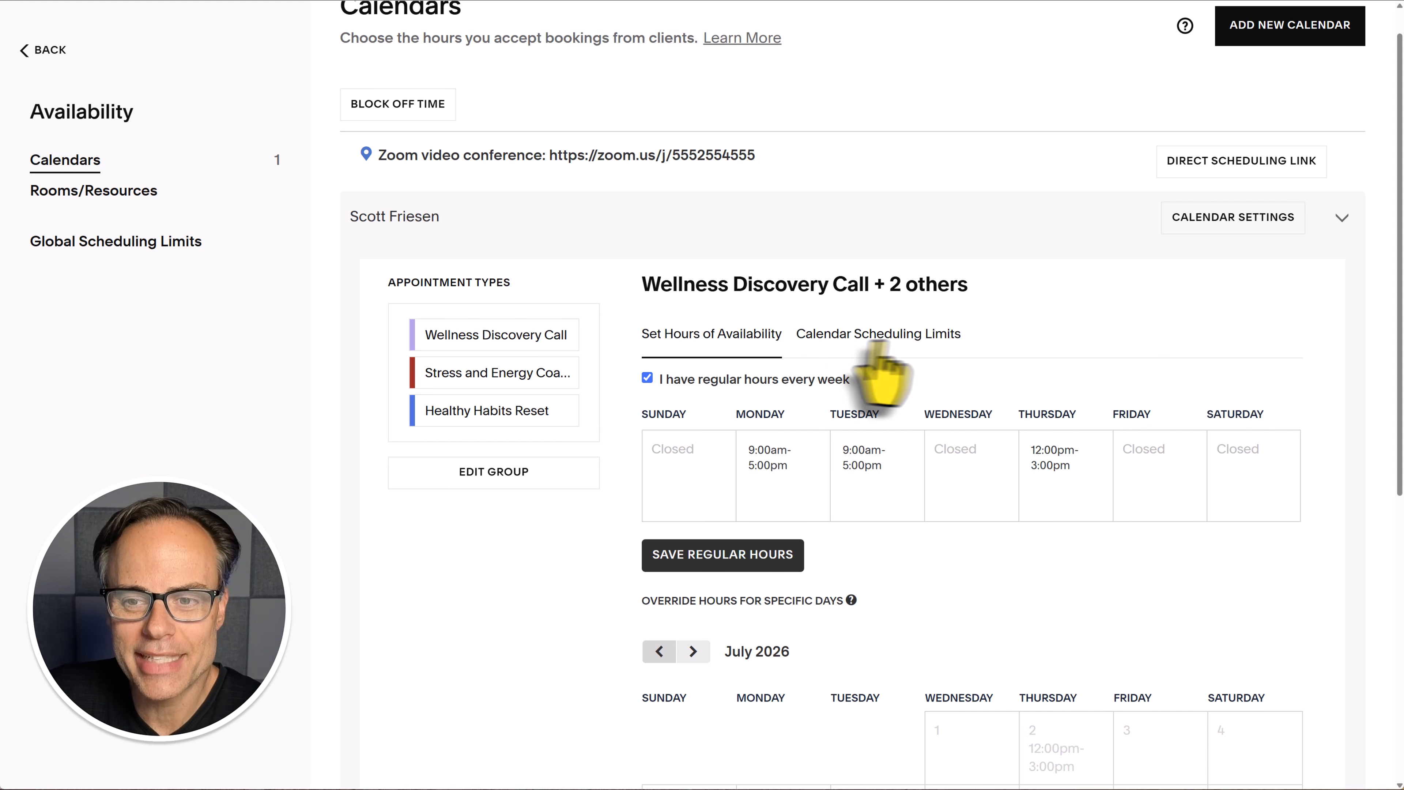
pyautogui.click(895, 334)
pyautogui.scroll(-3, 895, 354)
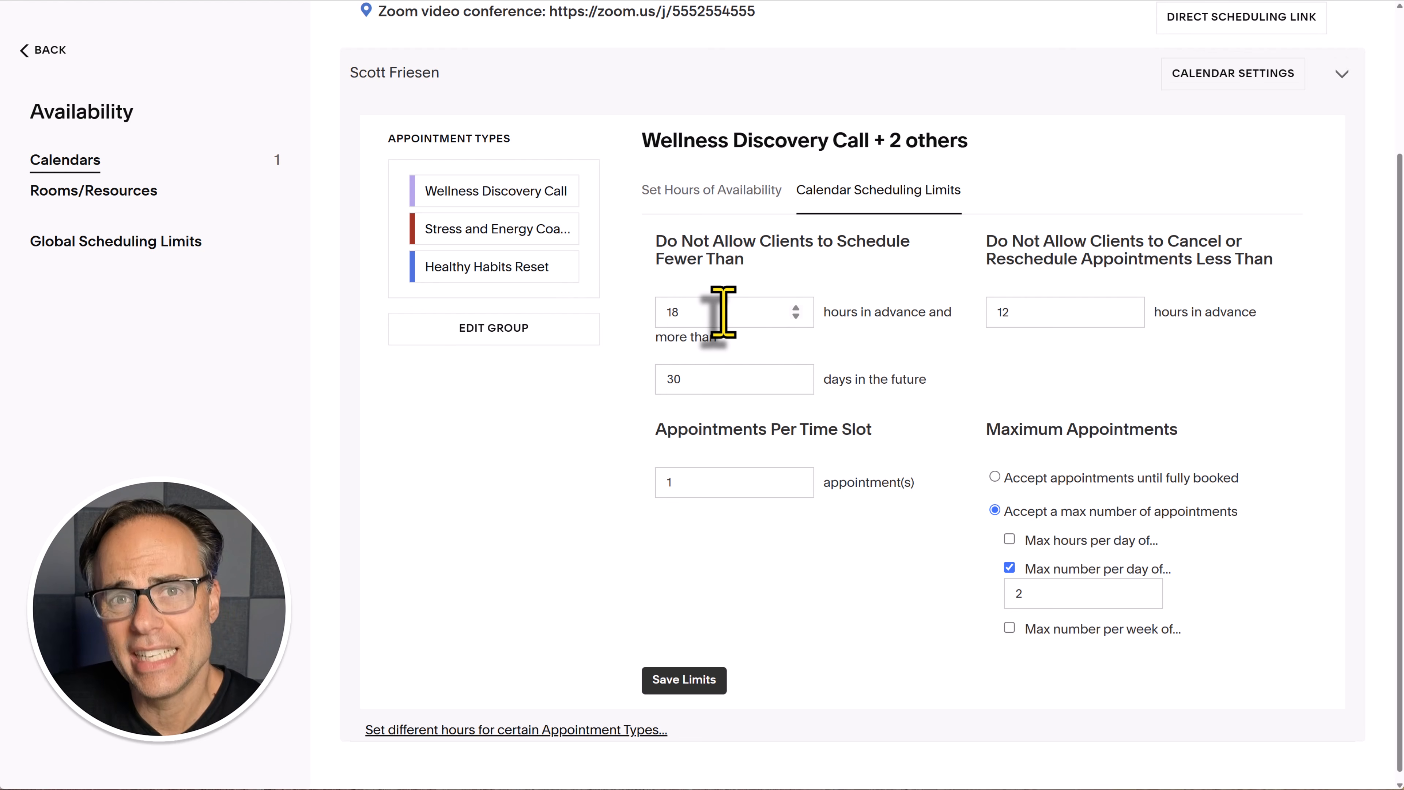
pyautogui.click(705, 381)
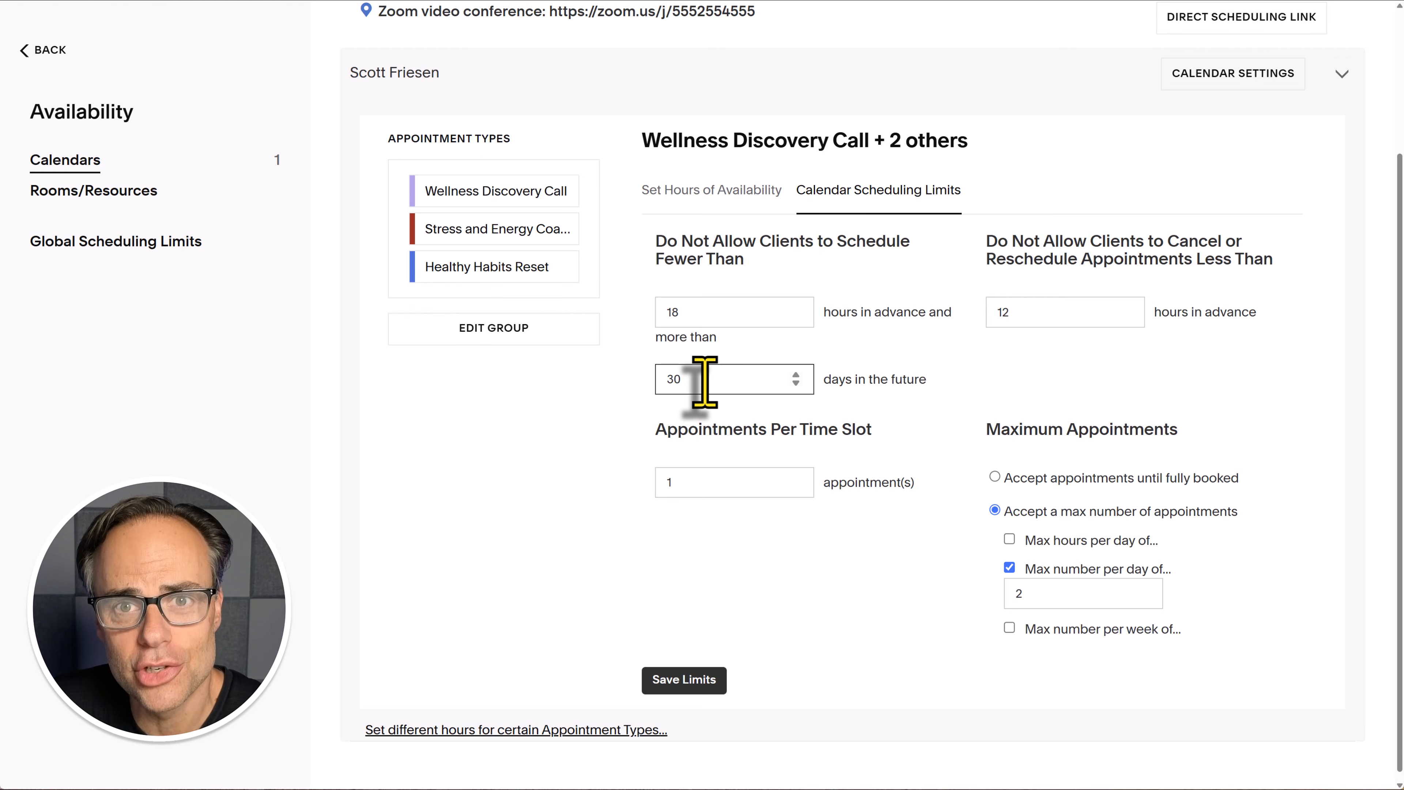
pyautogui.doubleClick(671, 379)
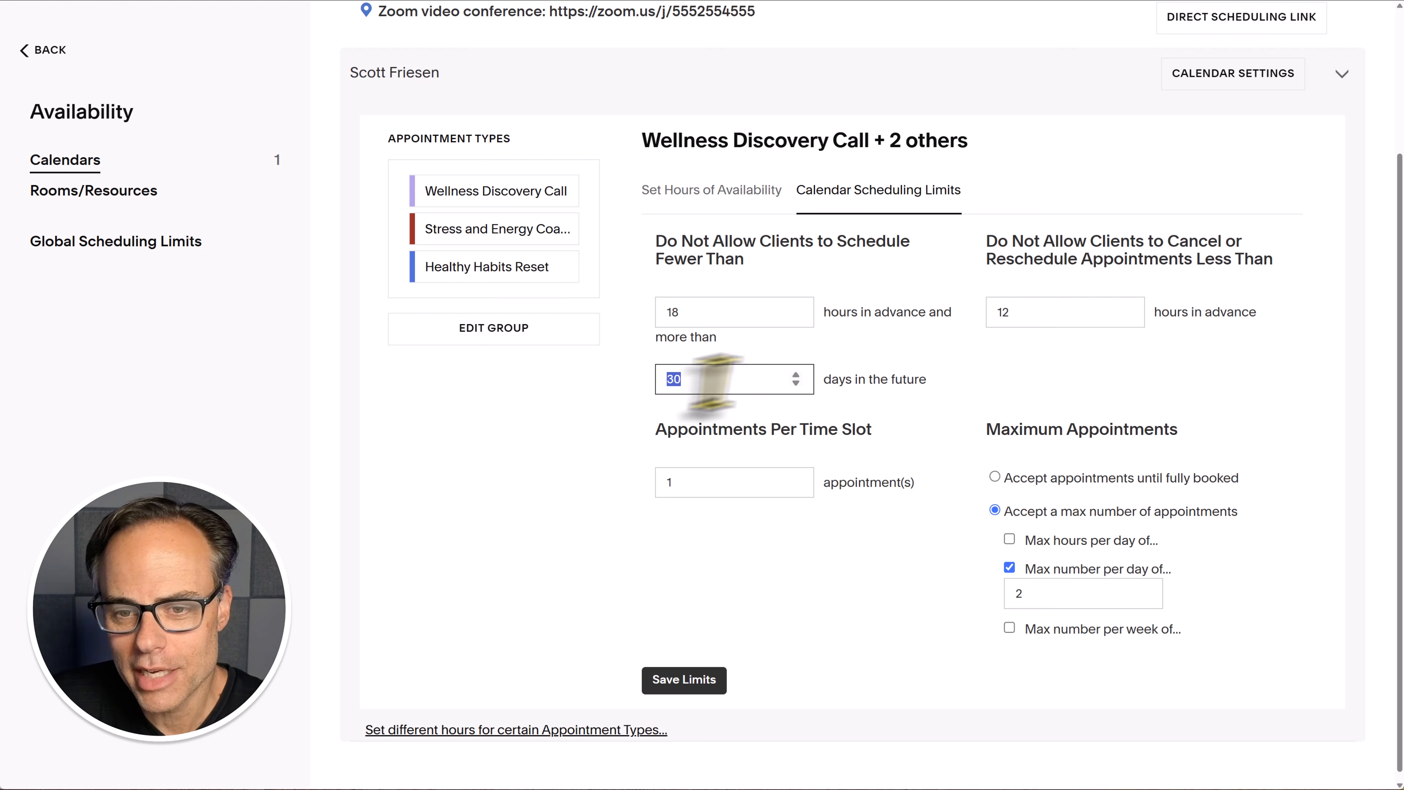
pyautogui.write('21')
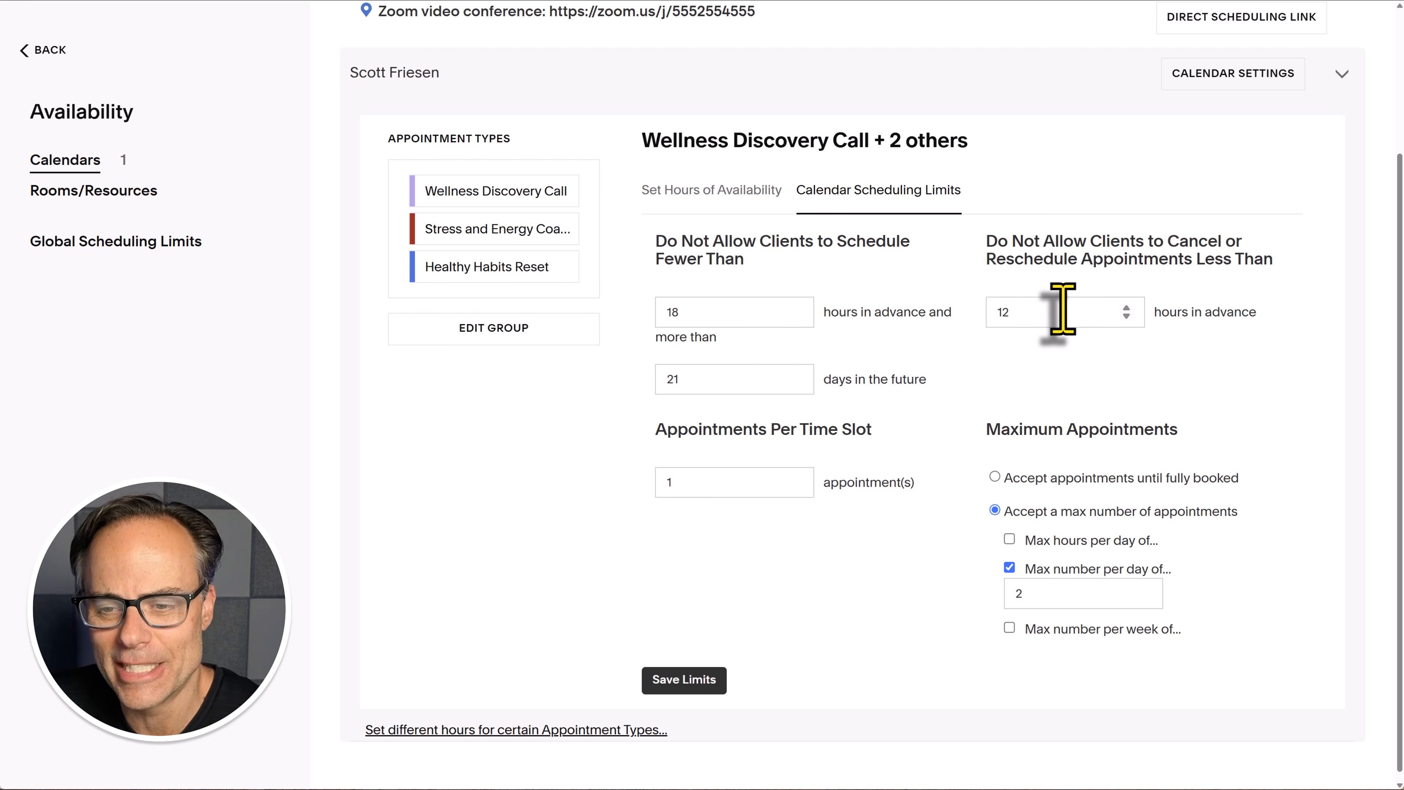
# Raise the number of appointments allowed per time slot to 2.
pyautogui.scroll(-1, 873, 567)
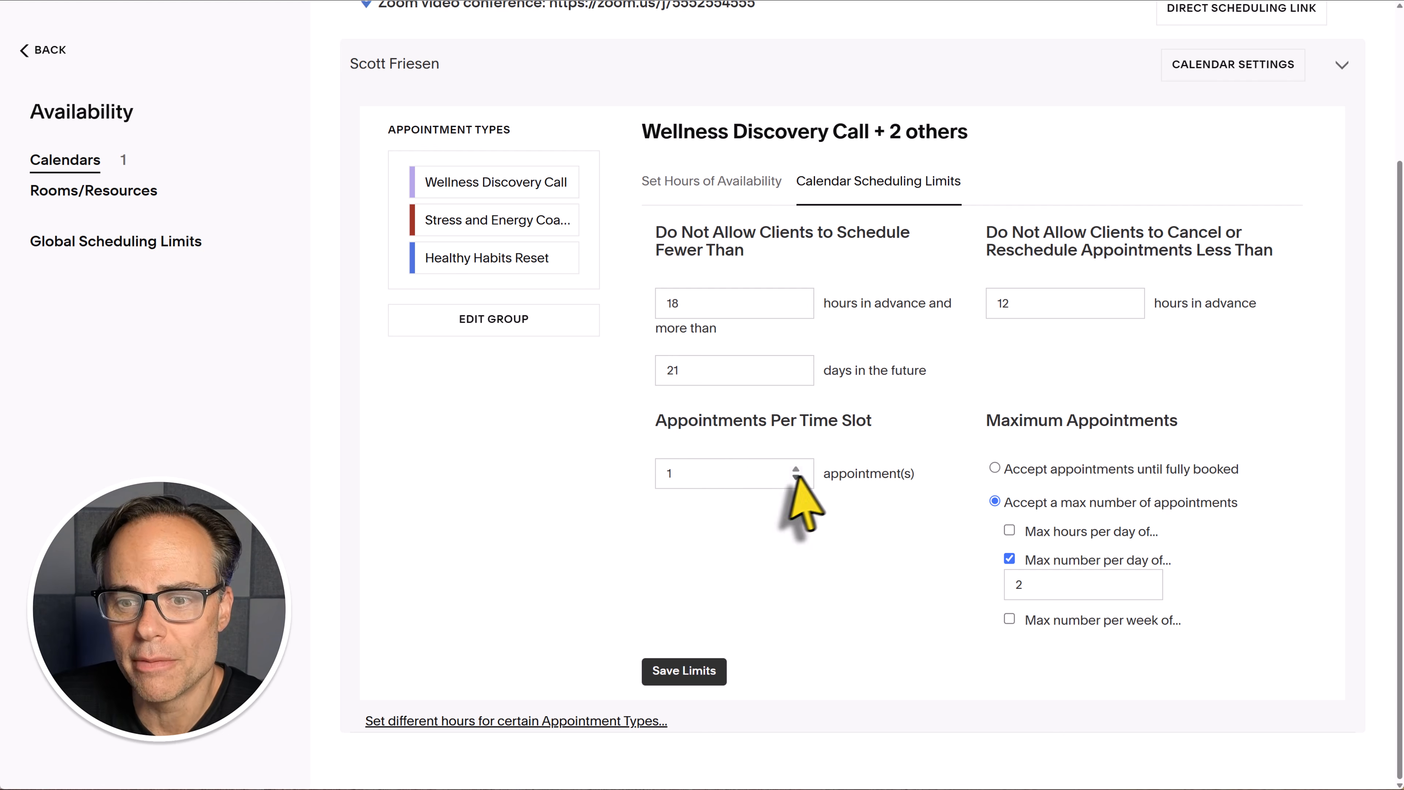
pyautogui.click(753, 473)
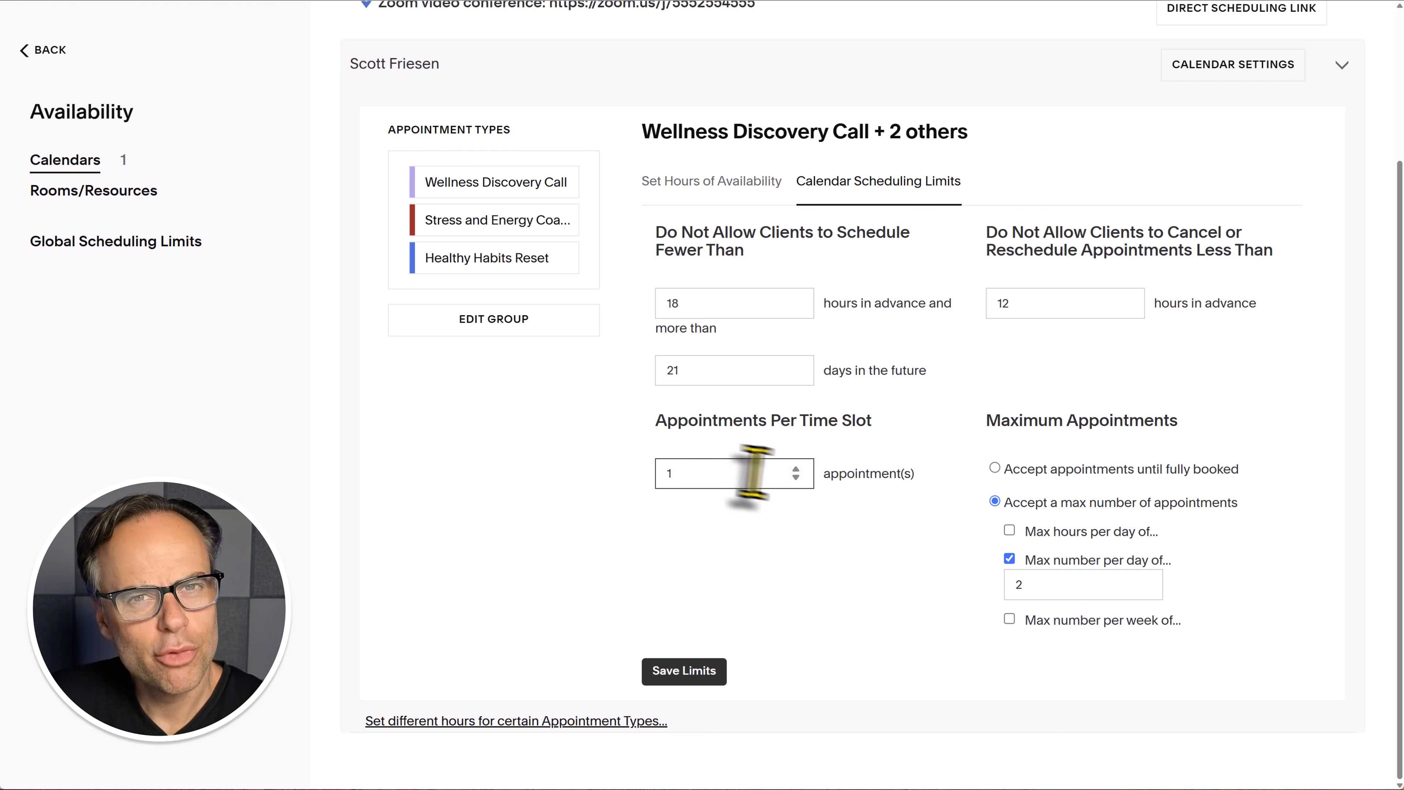
pyautogui.click(795, 469)
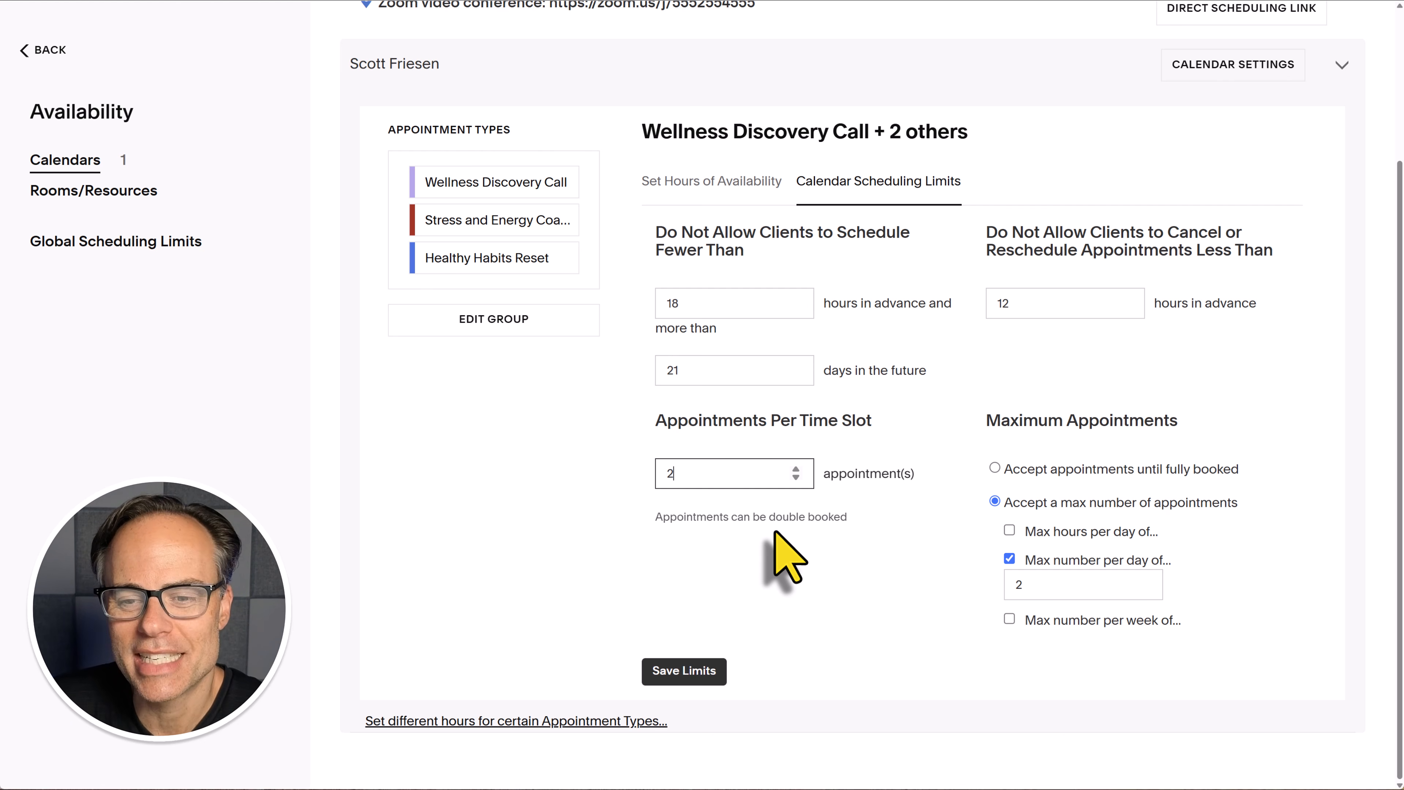
# Set appointments per time slot back to 1, accept appointments until fully booked, and save the calendar's scheduling limits.
pyautogui.click(795, 477)
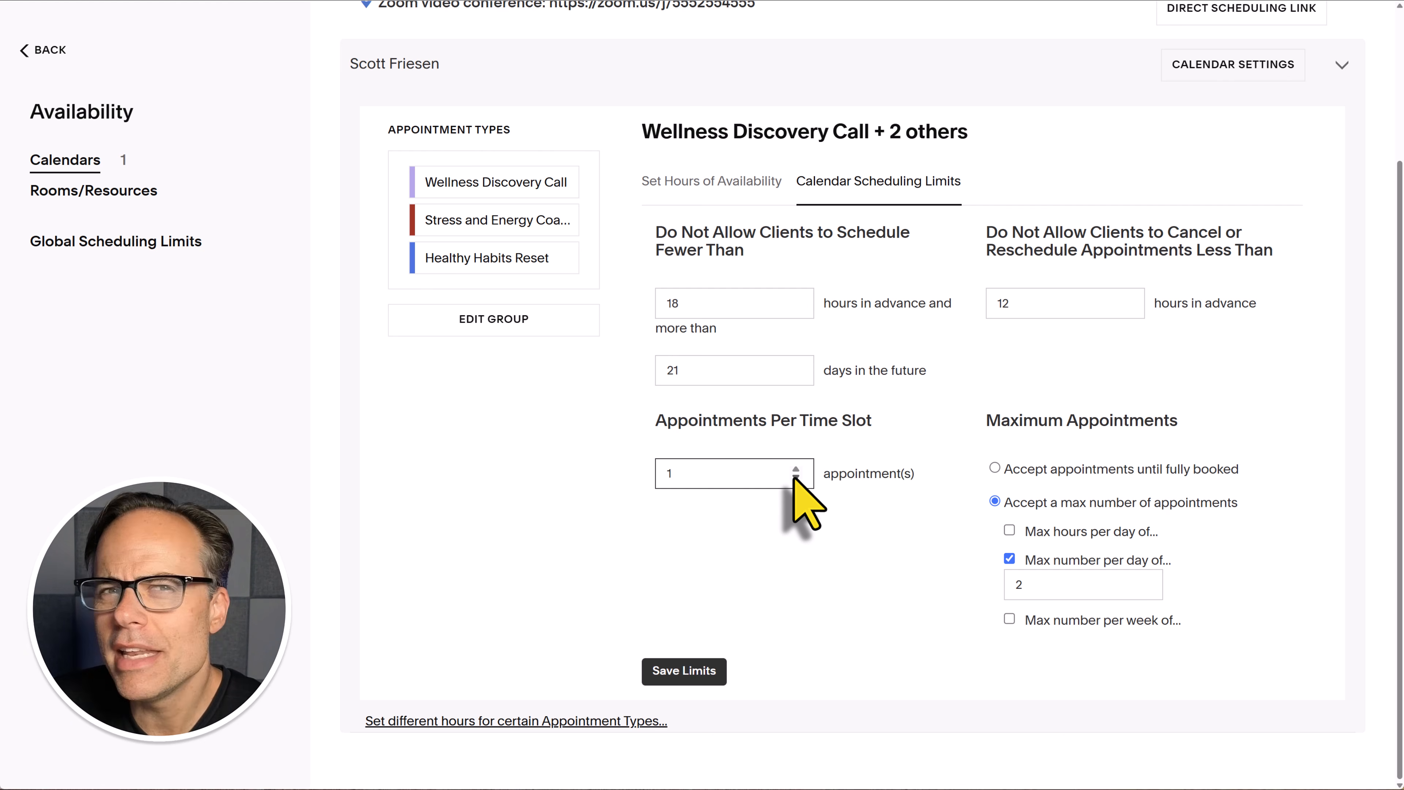
pyautogui.click(569, 474)
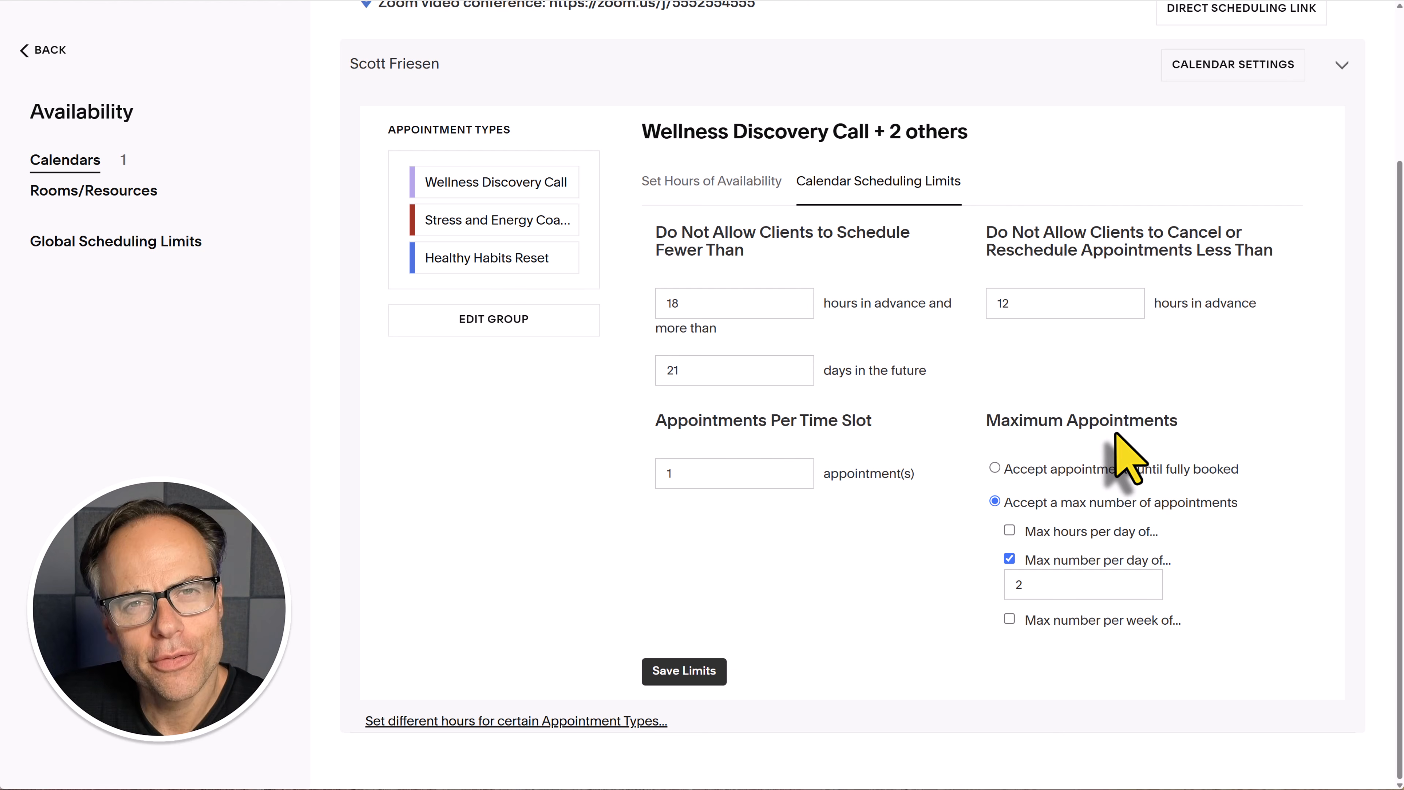
pyautogui.moveTo(984, 421); pyautogui.dragTo(1216, 421)
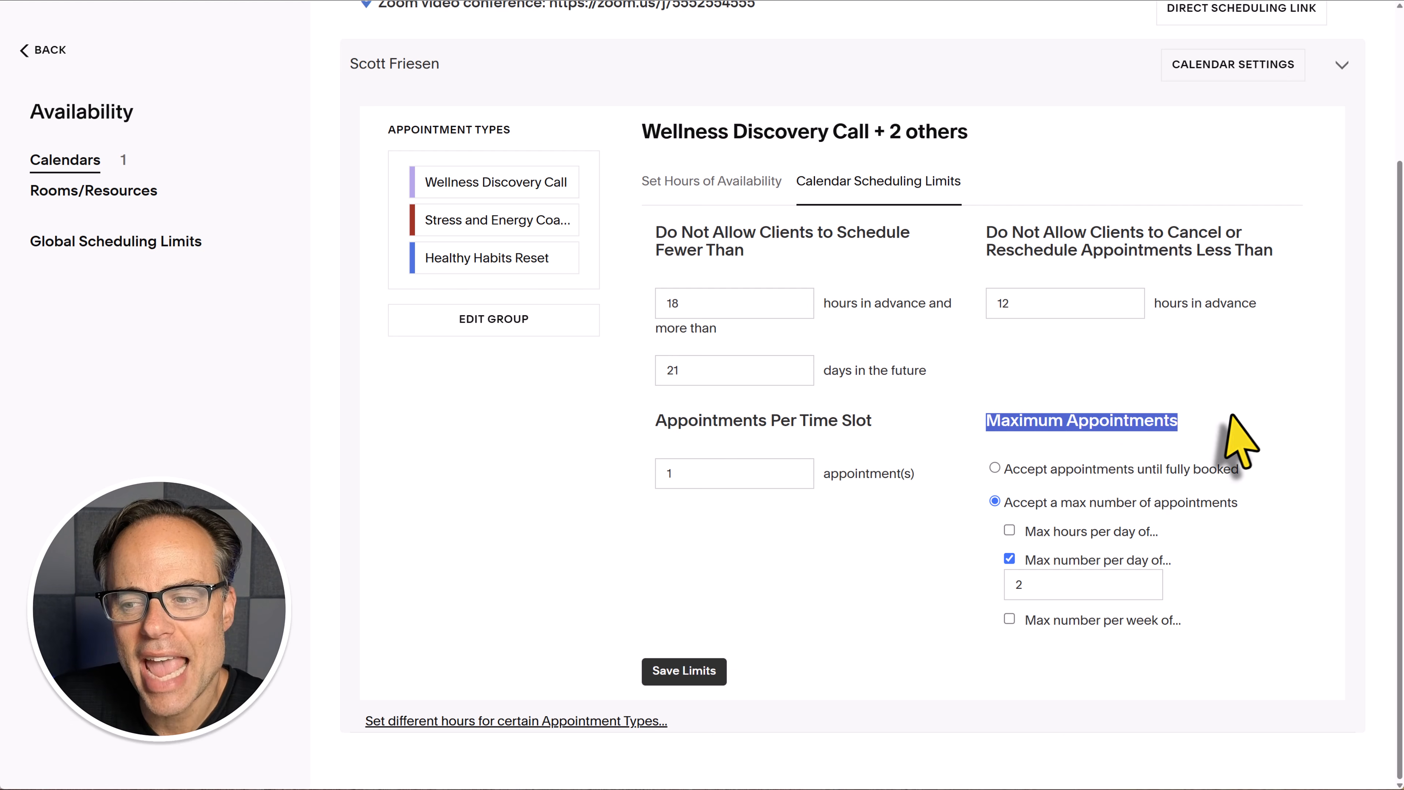
pyautogui.click(1219, 420)
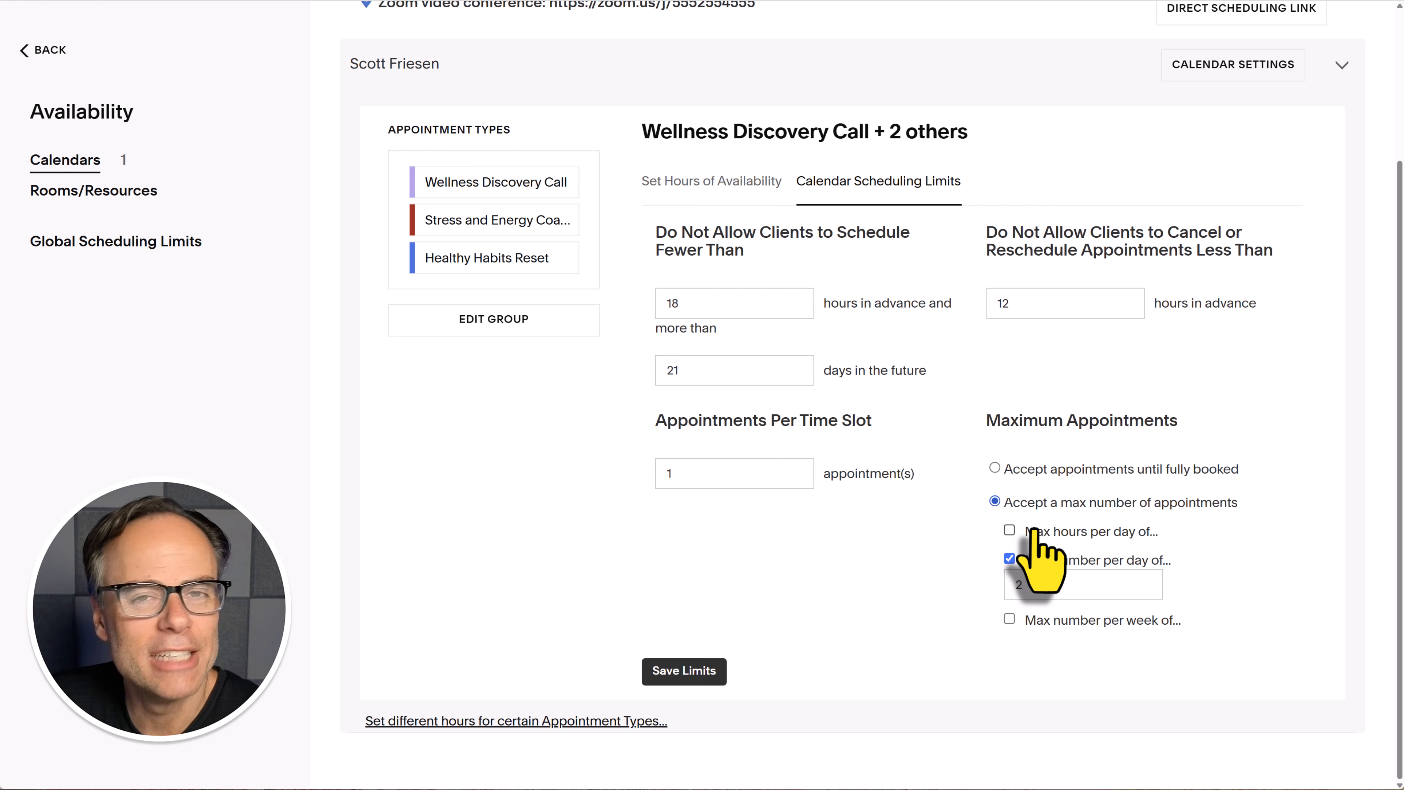
pyautogui.click(994, 468)
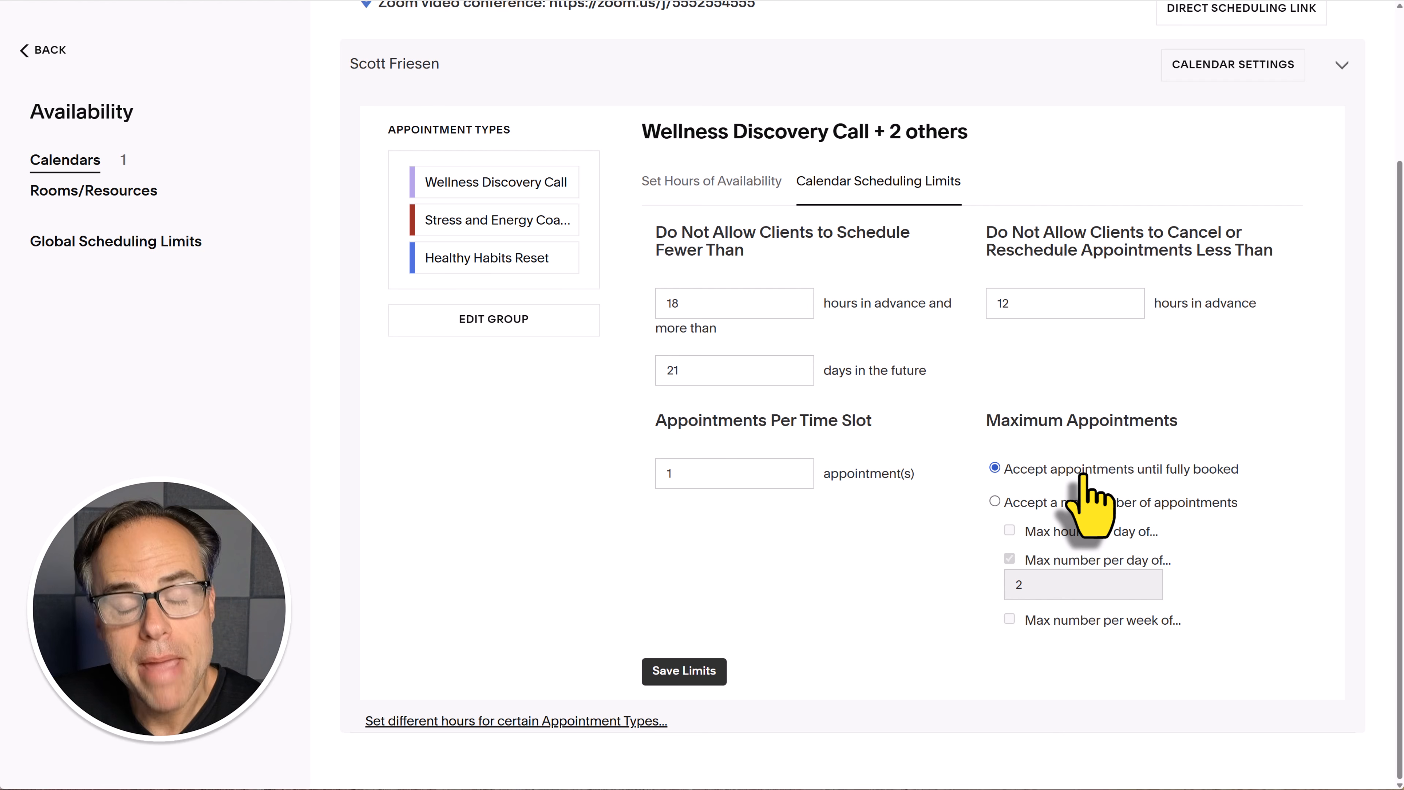
pyautogui.click(682, 677)
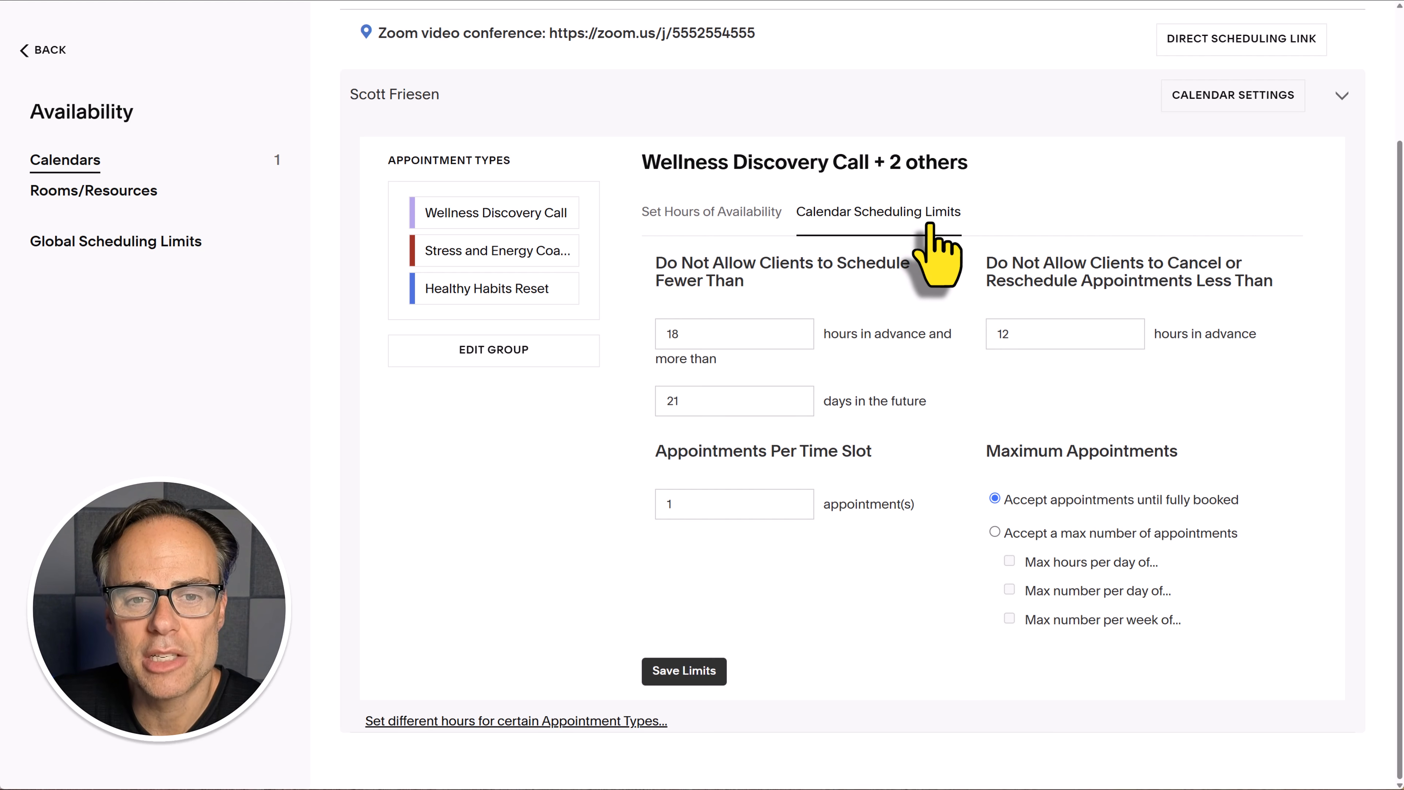
# Start different hours for certain appointment types, creating a separate availability group with only Wellness Discovery Call.
pyautogui.click(760, 213)
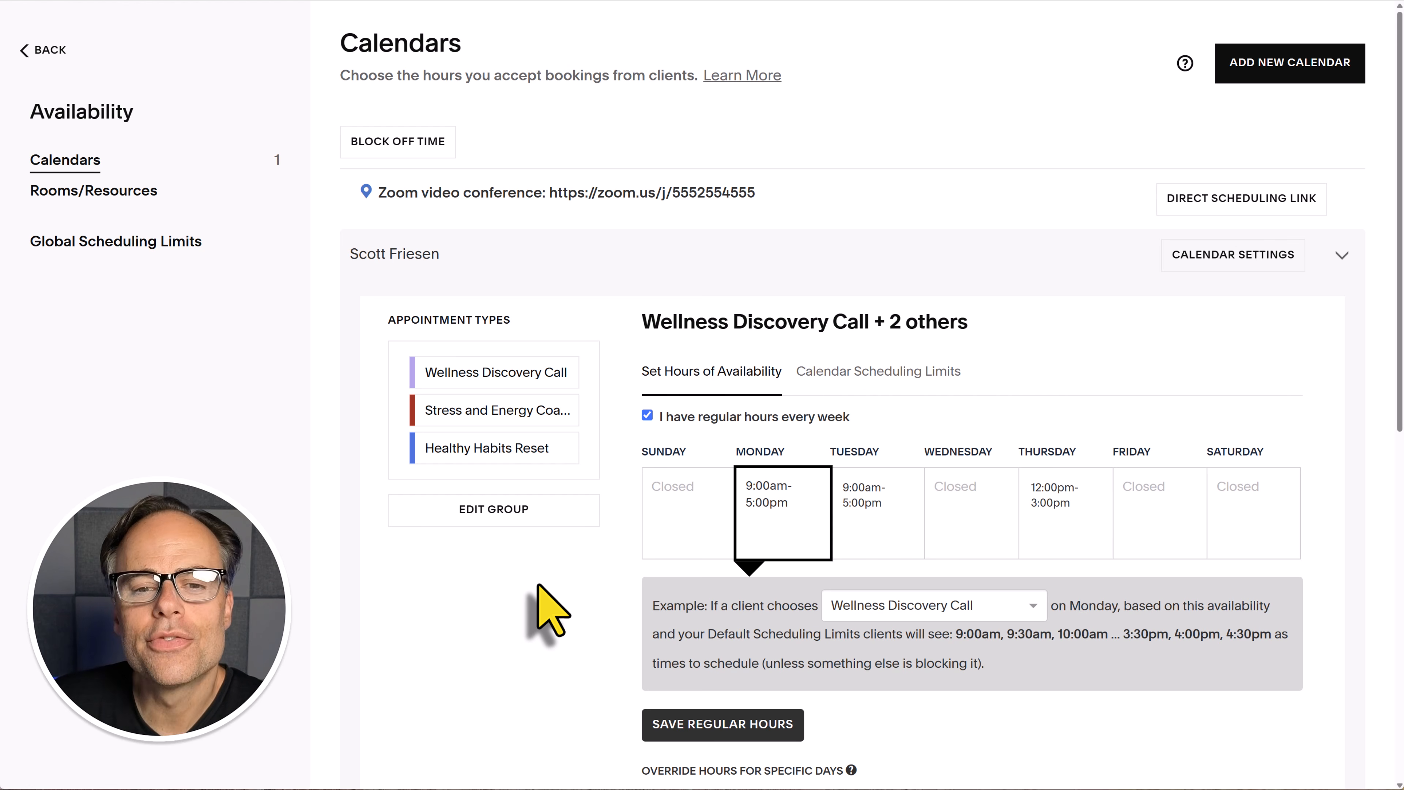
pyautogui.scroll(-2, 517, 617)
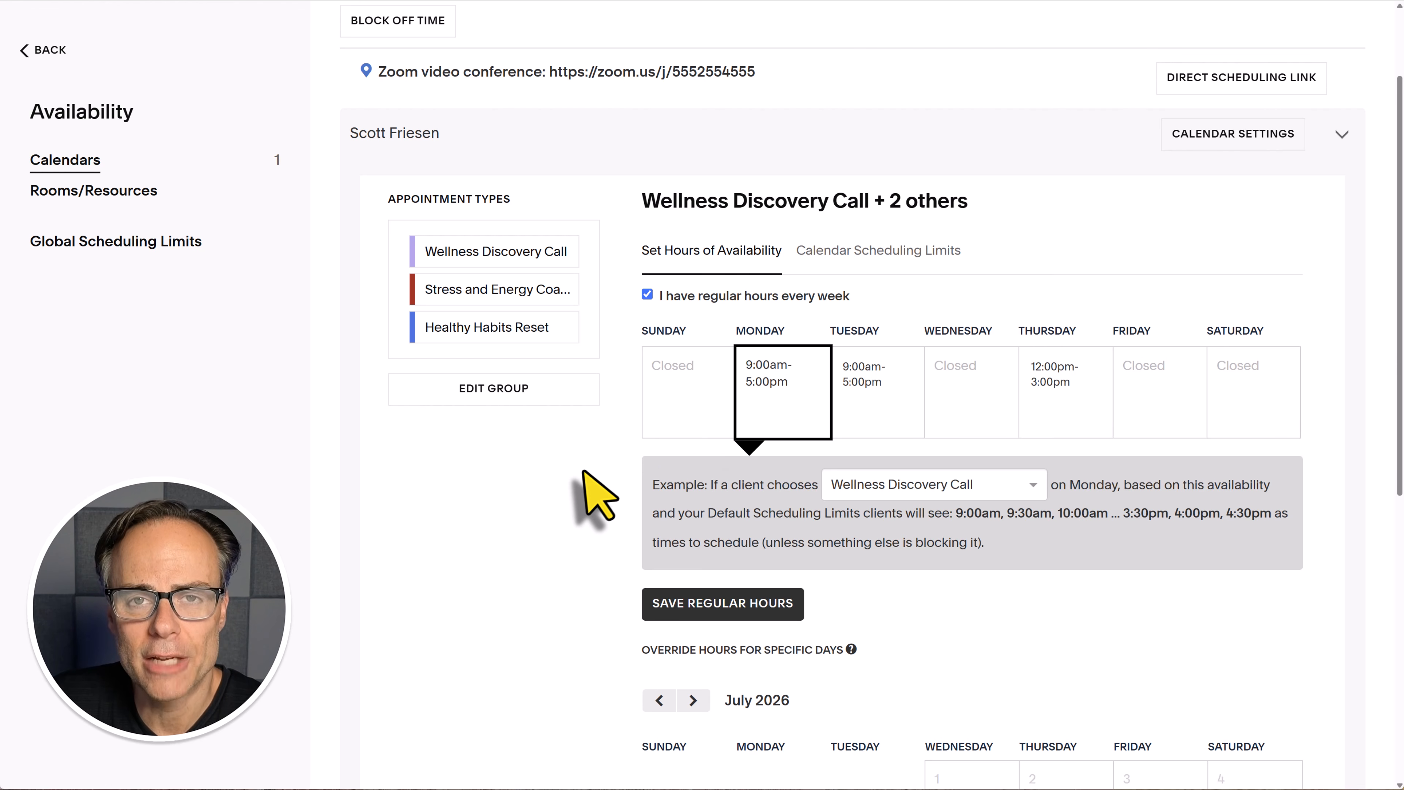
pyautogui.scroll(-7, 580, 495)
pyautogui.scroll(-2, 584, 473)
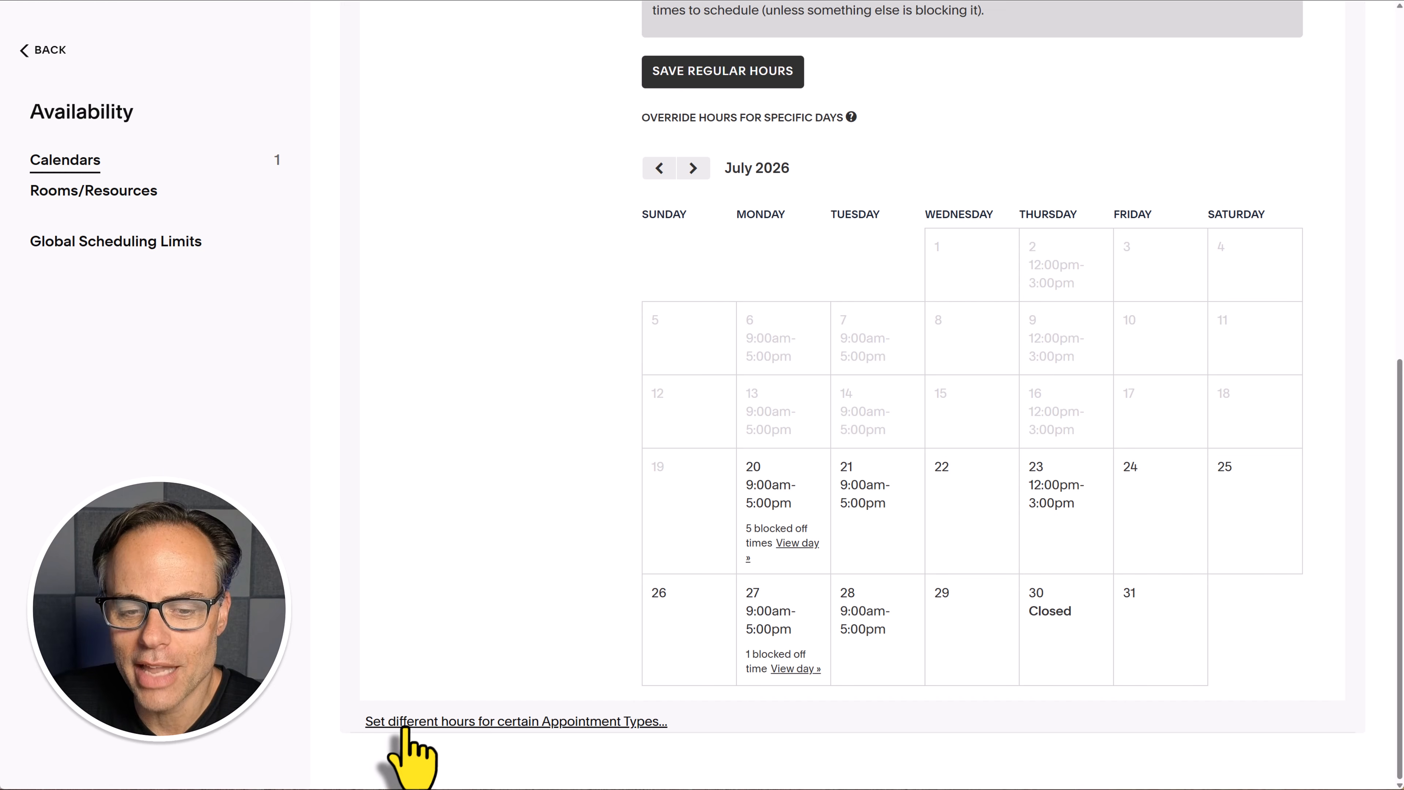
pyautogui.click(528, 722)
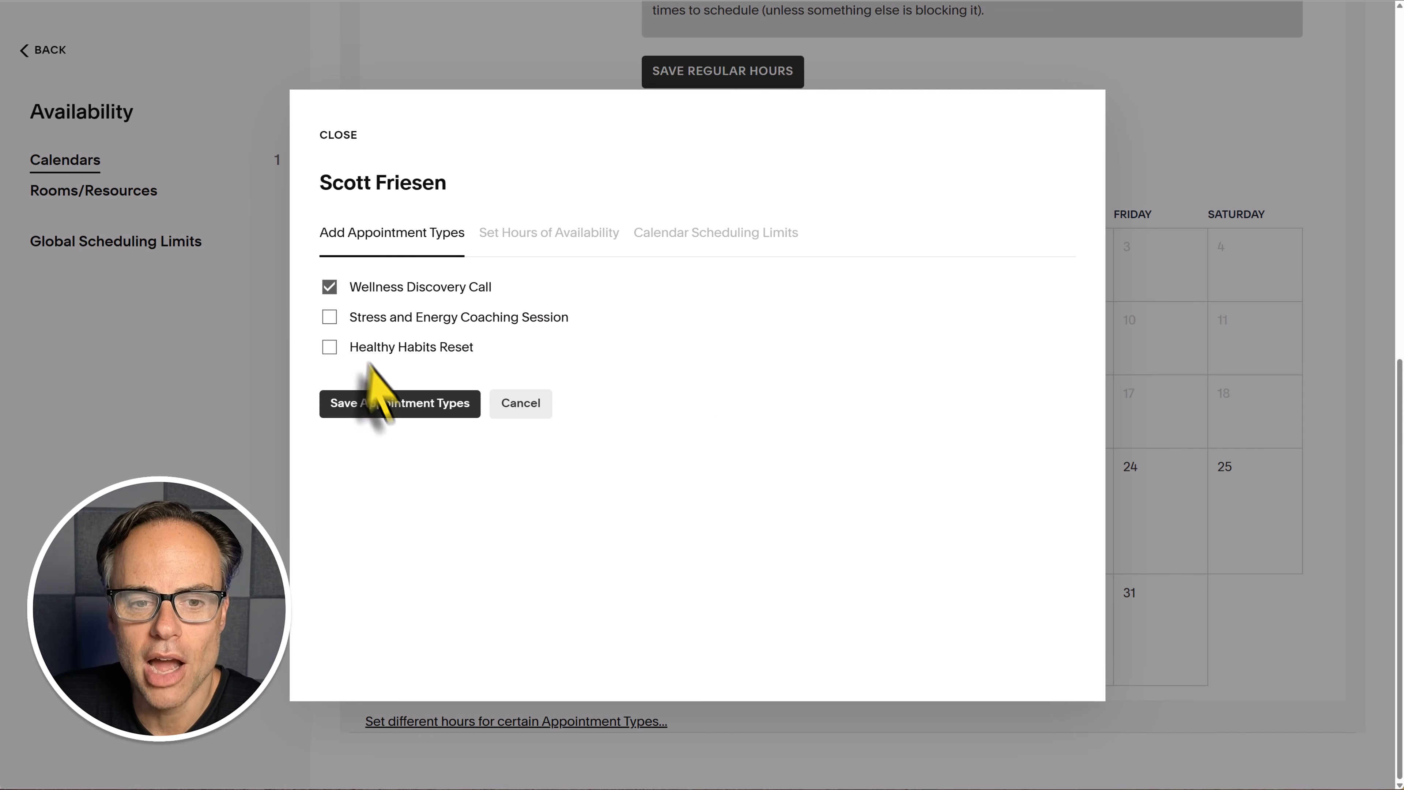
pyautogui.click(397, 410)
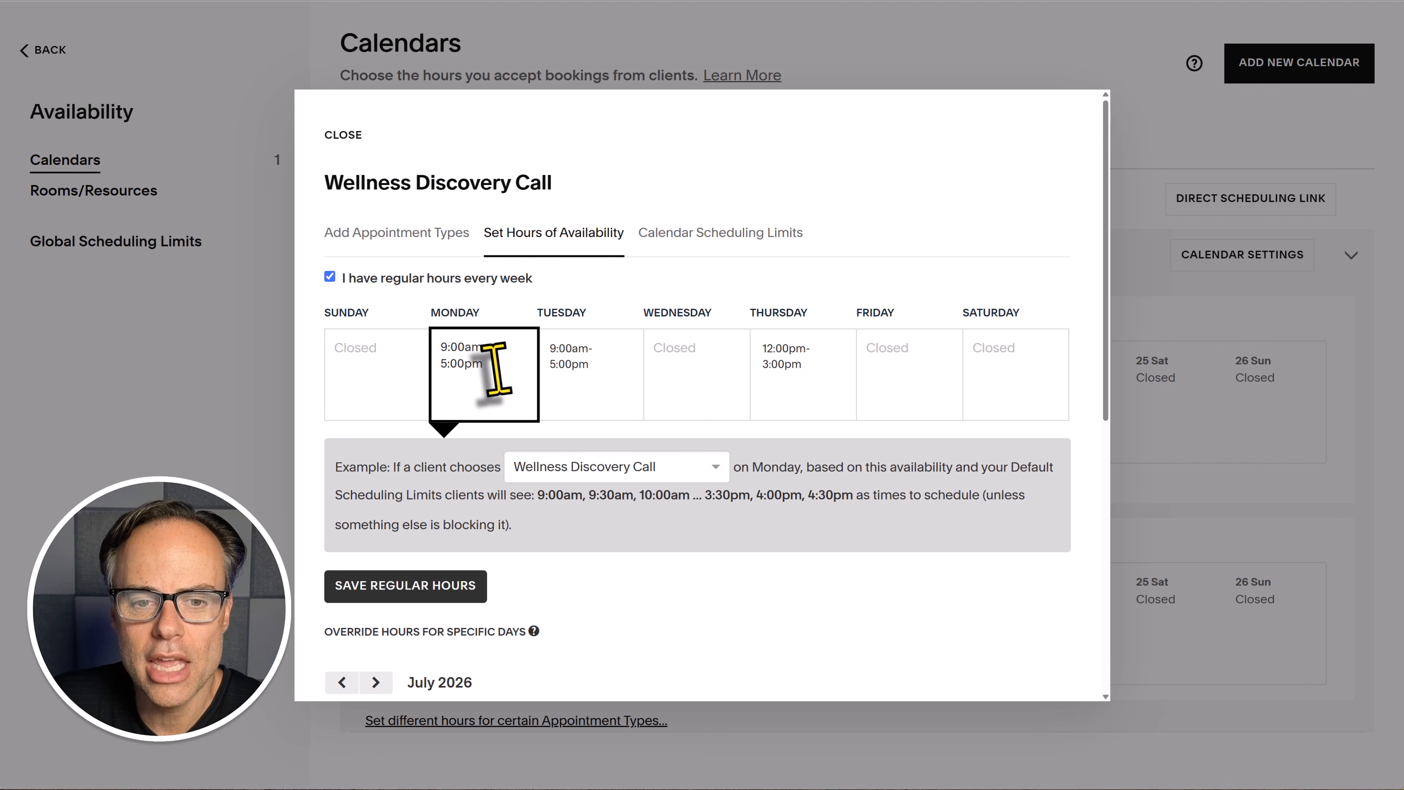
# Clear the Monday, Tuesday and Thursday hours for Wellness Discovery Call so those days are closed.
pyautogui.moveTo(486, 365); pyautogui.dragTo(337, 357)
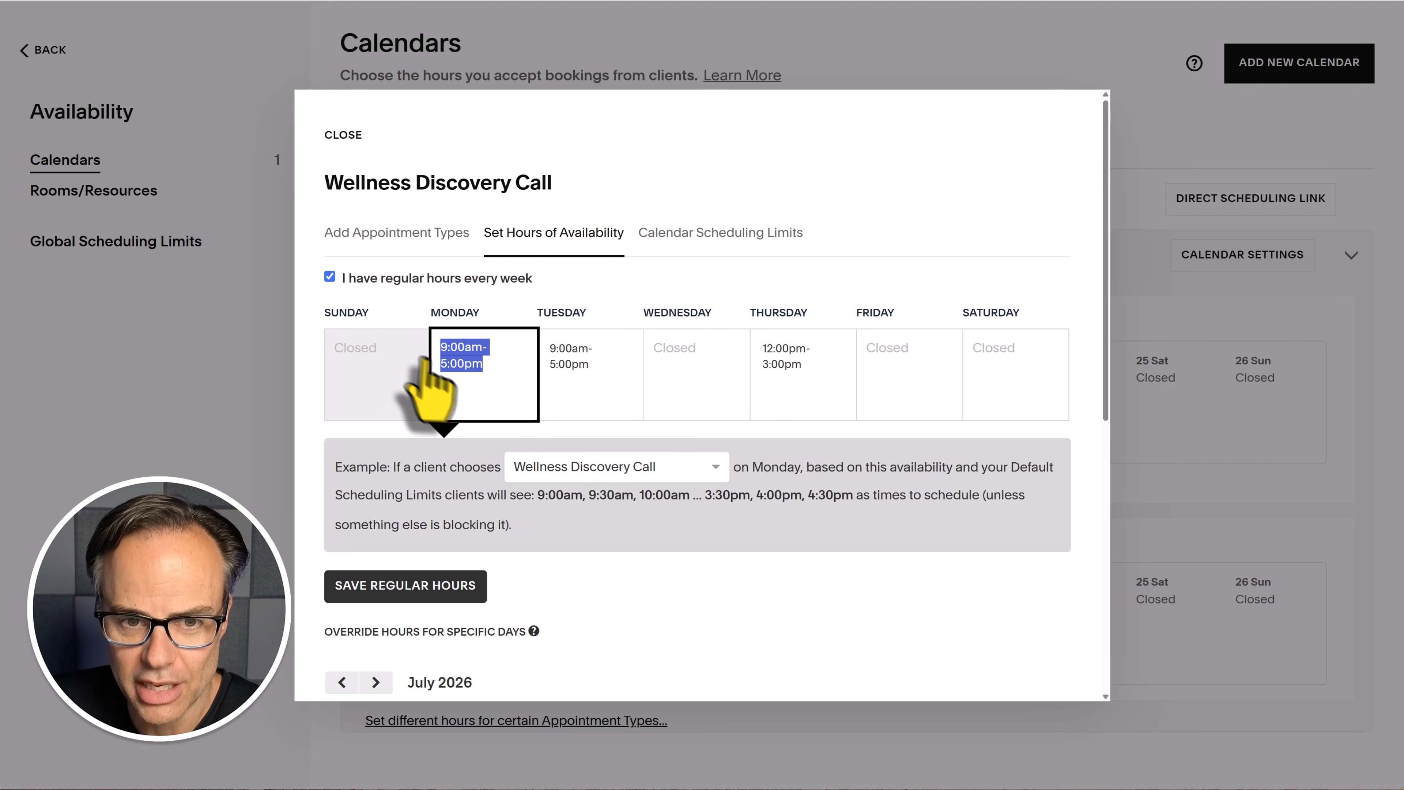
pyautogui.press('BackSpace')
pyautogui.click(611, 366)
pyautogui.moveTo(611, 366); pyautogui.dragTo(509, 307)
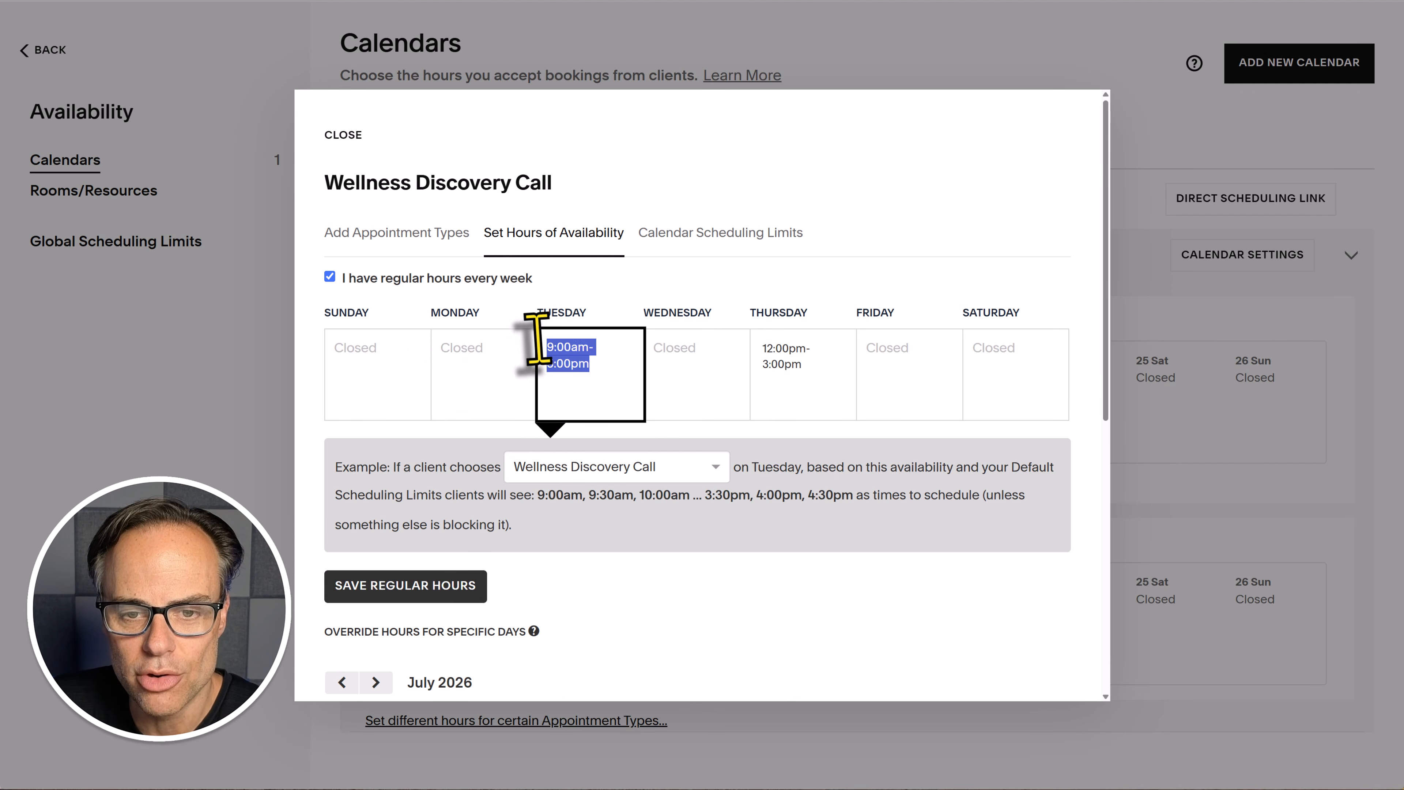
pyautogui.press('BackSpace')
pyautogui.click(822, 370)
pyautogui.moveTo(821, 370); pyautogui.dragTo(740, 329)
pyautogui.press('BackSpace')
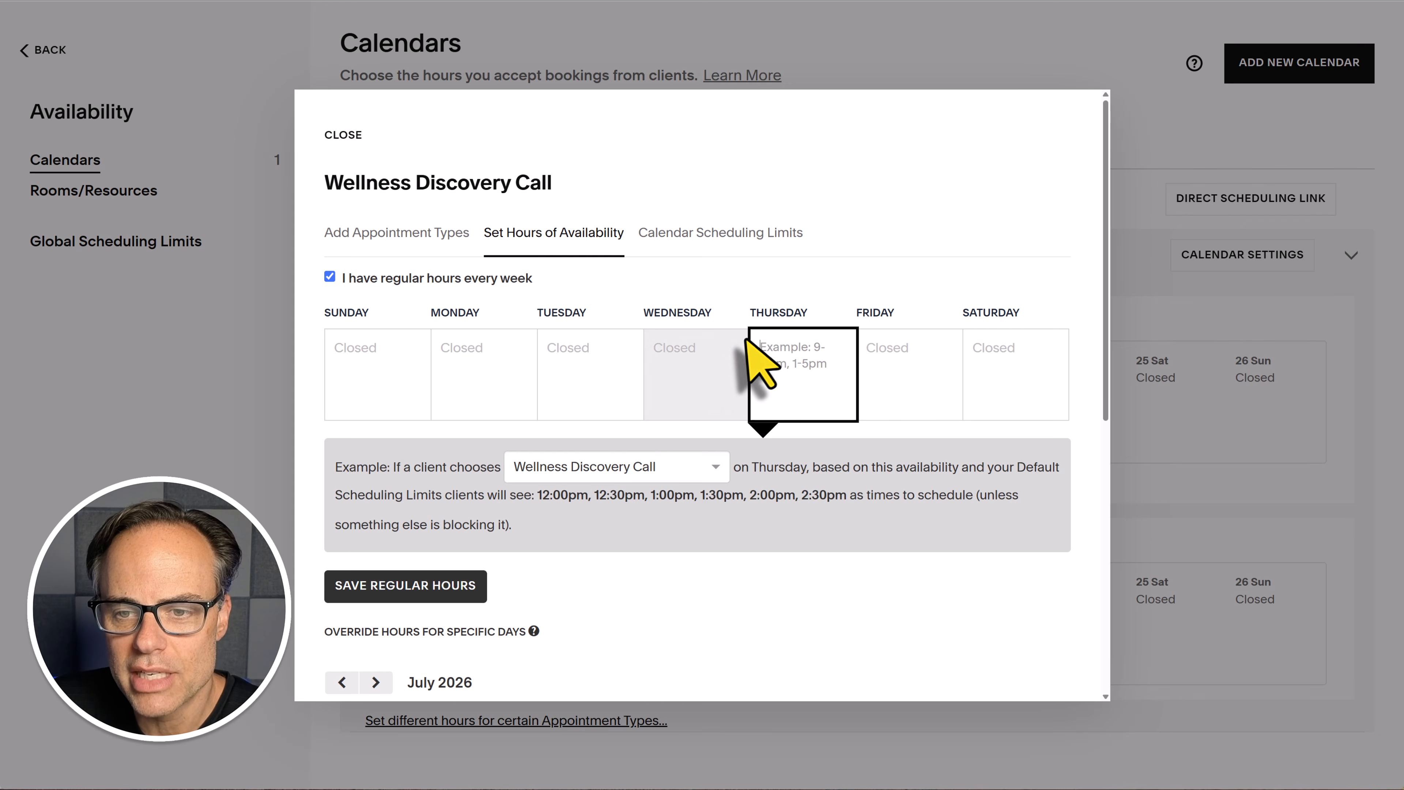
# Set the Wednesday hours for Wellness Discovery Call to 9 to 5 and save the regular hours.
pyautogui.click(698, 363)
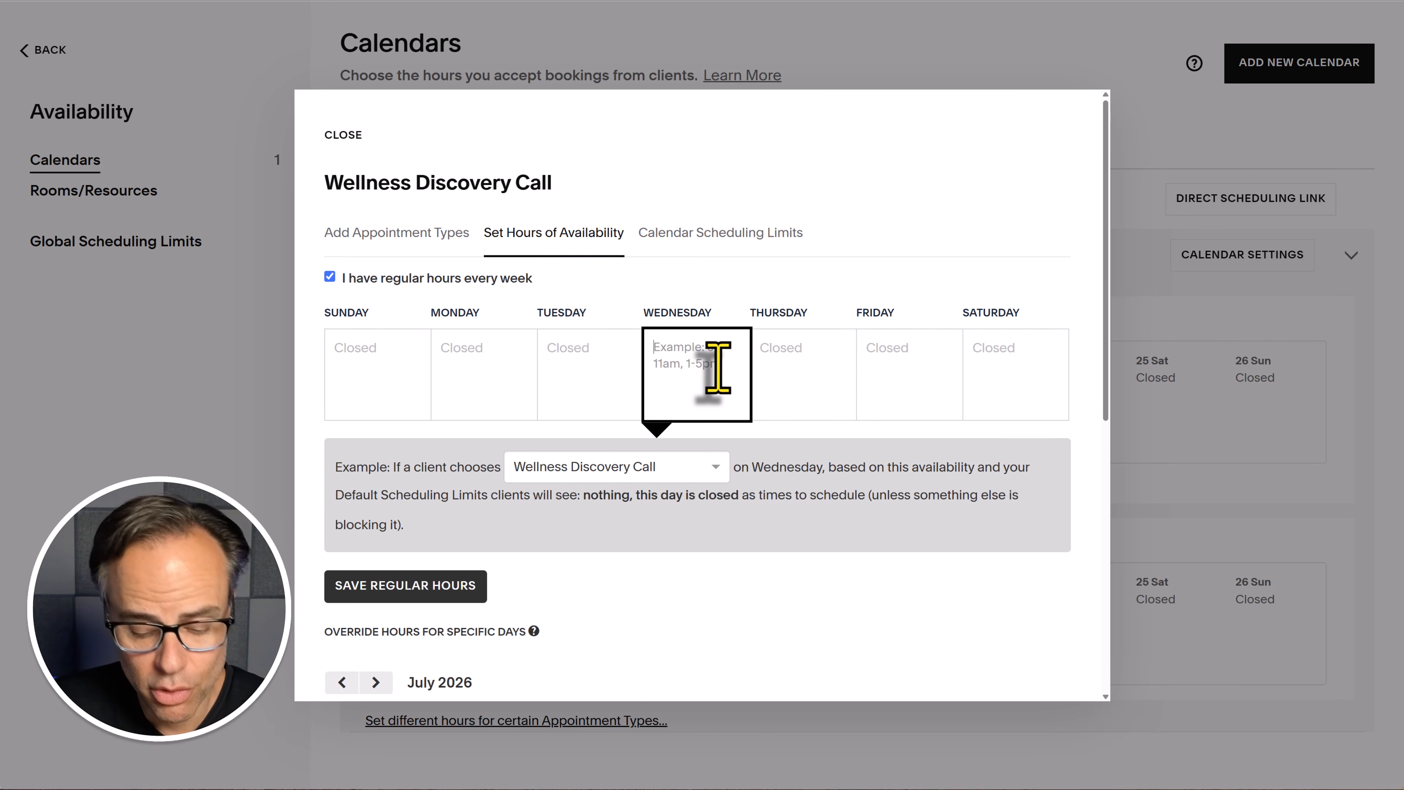
pyautogui.write('9 to')
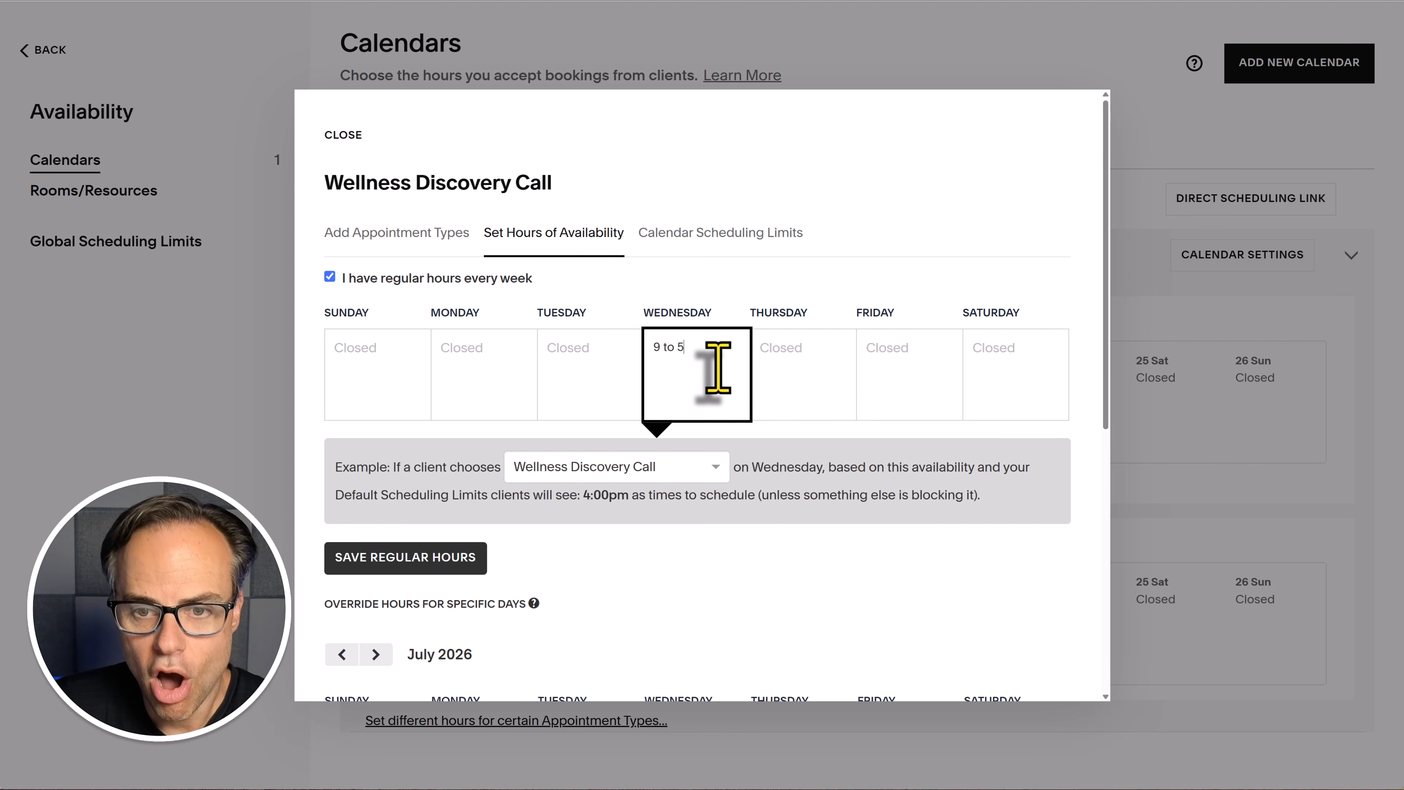
pyautogui.write(' 5')
pyautogui.click(703, 314)
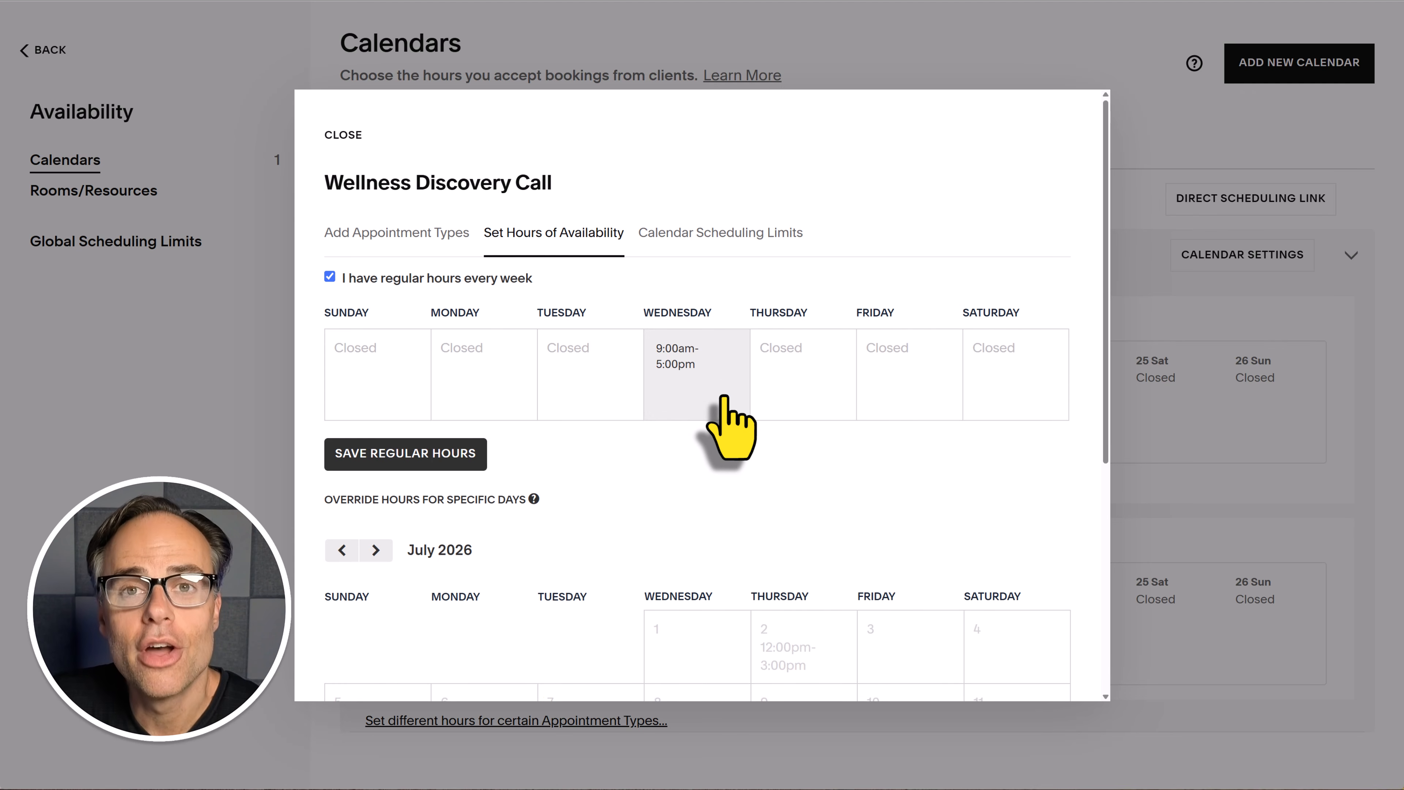
pyautogui.click(415, 459)
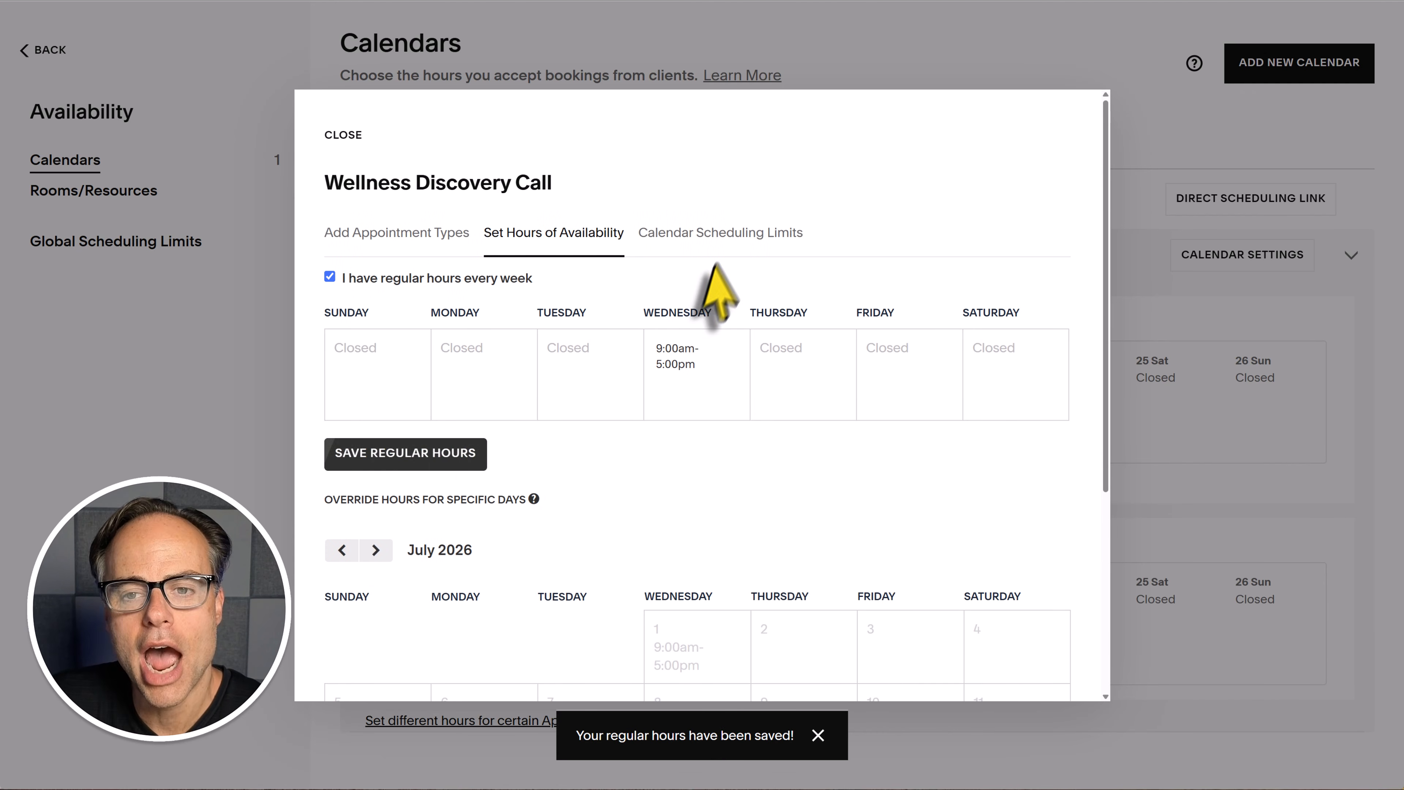
# Review and save the scheduling limits for Wellness Discovery Call, and close its availability dialog.
pyautogui.click(729, 238)
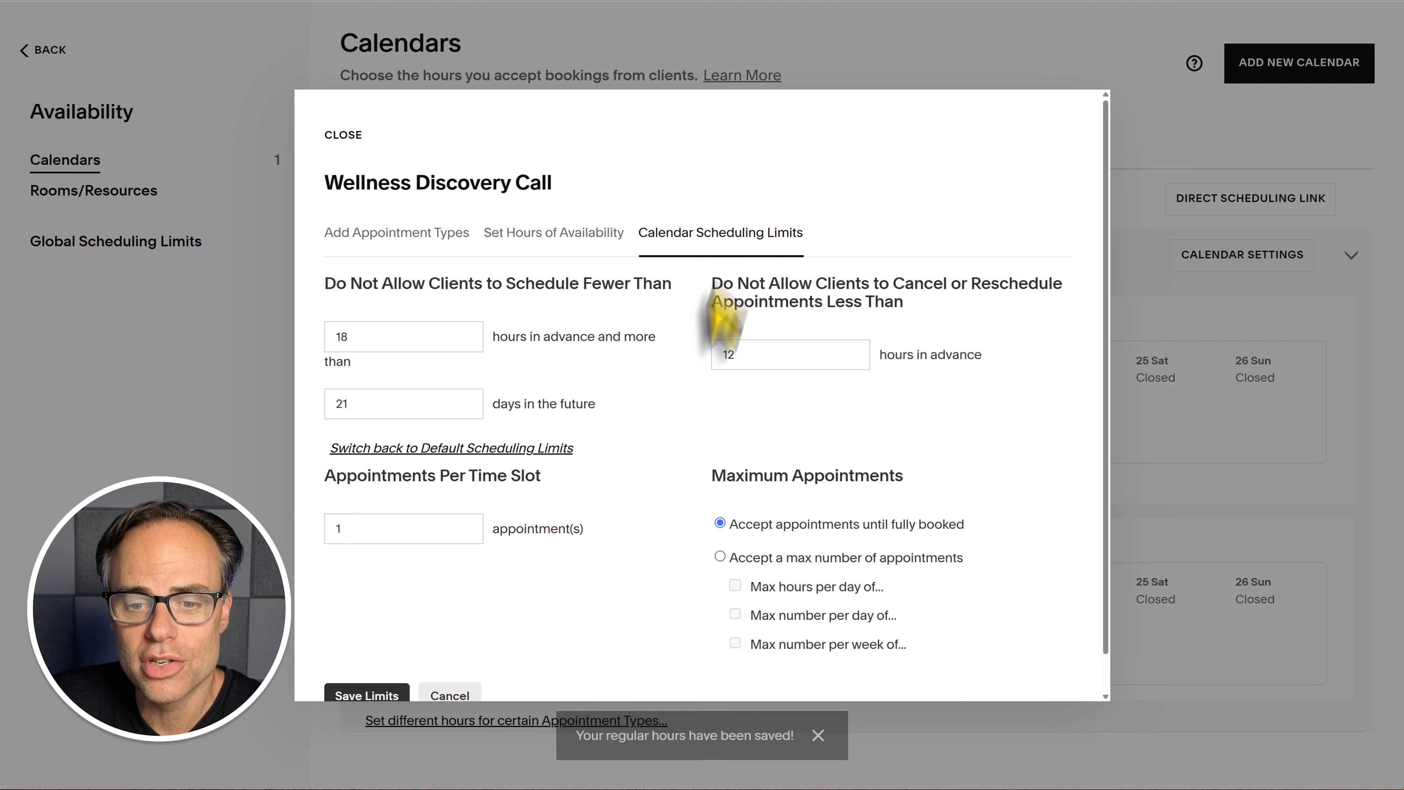
pyautogui.scroll(-1, 702, 343)
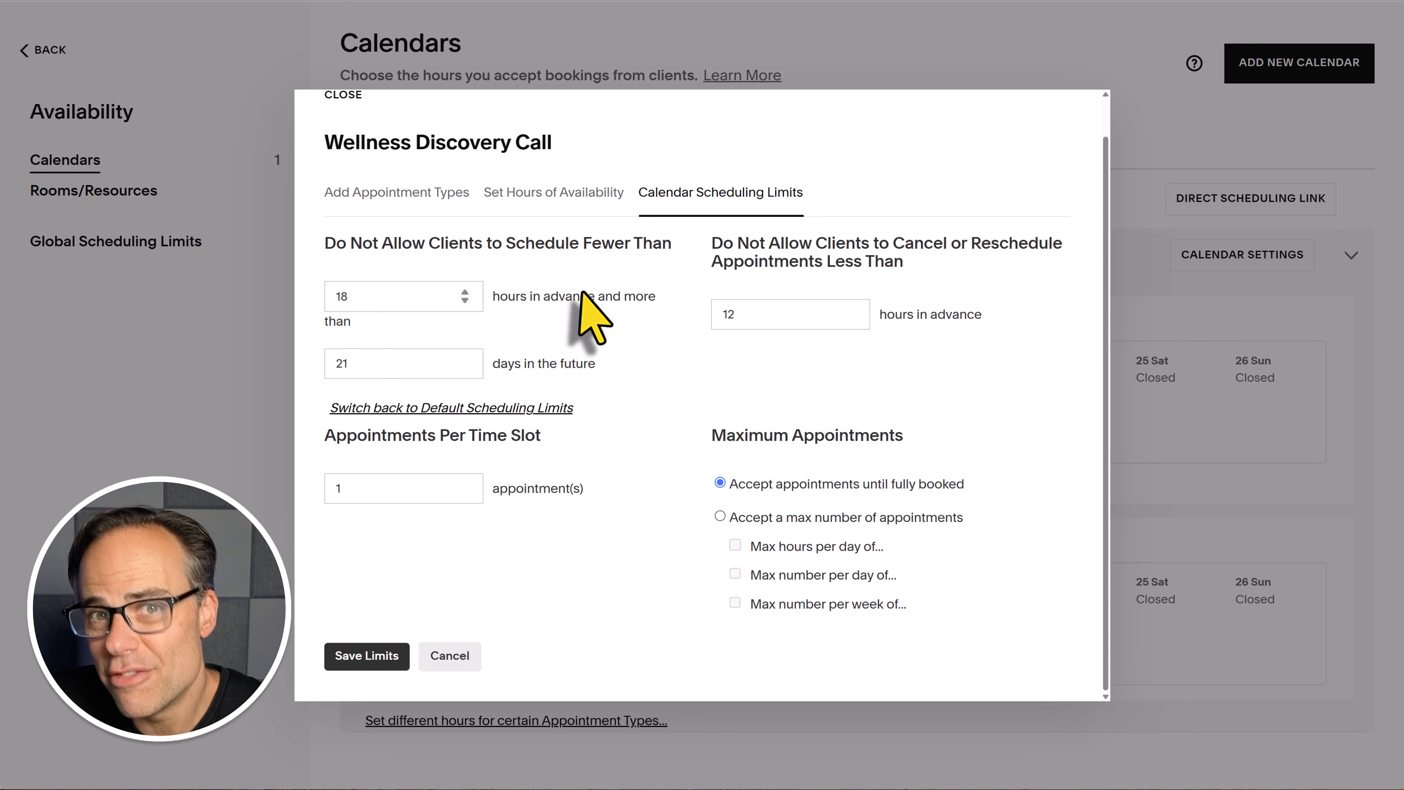
pyautogui.click(363, 658)
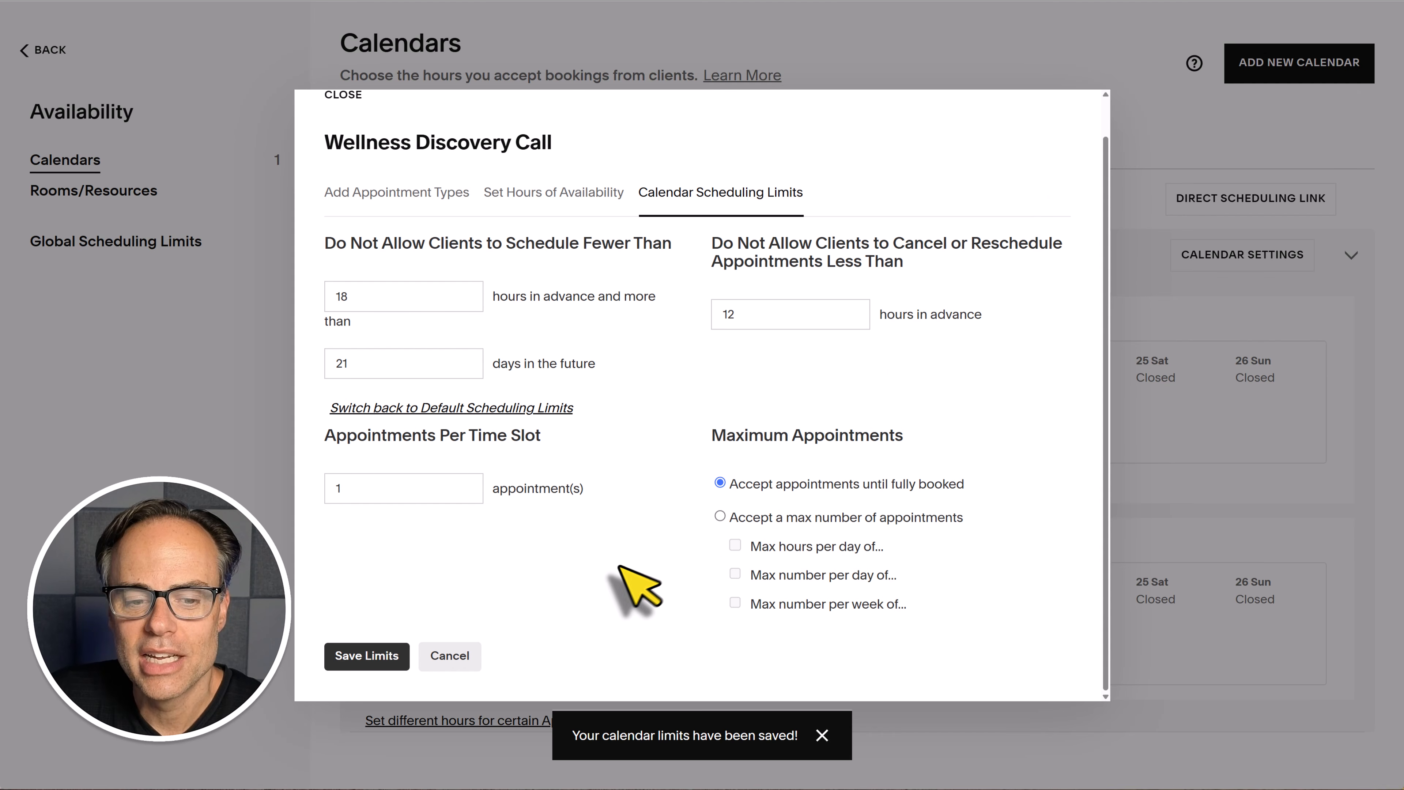
pyautogui.scroll(1, 630, 591)
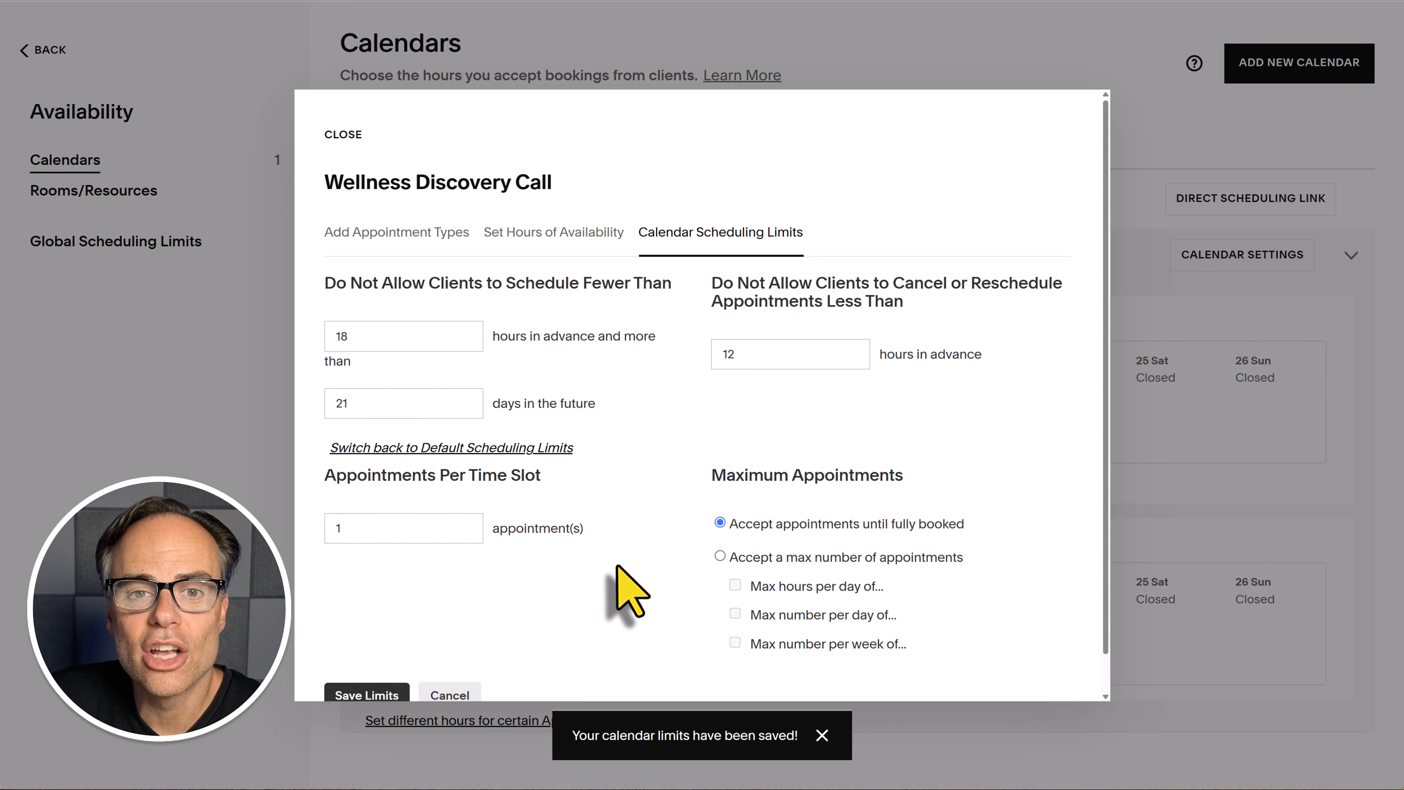
pyautogui.click(341, 132)
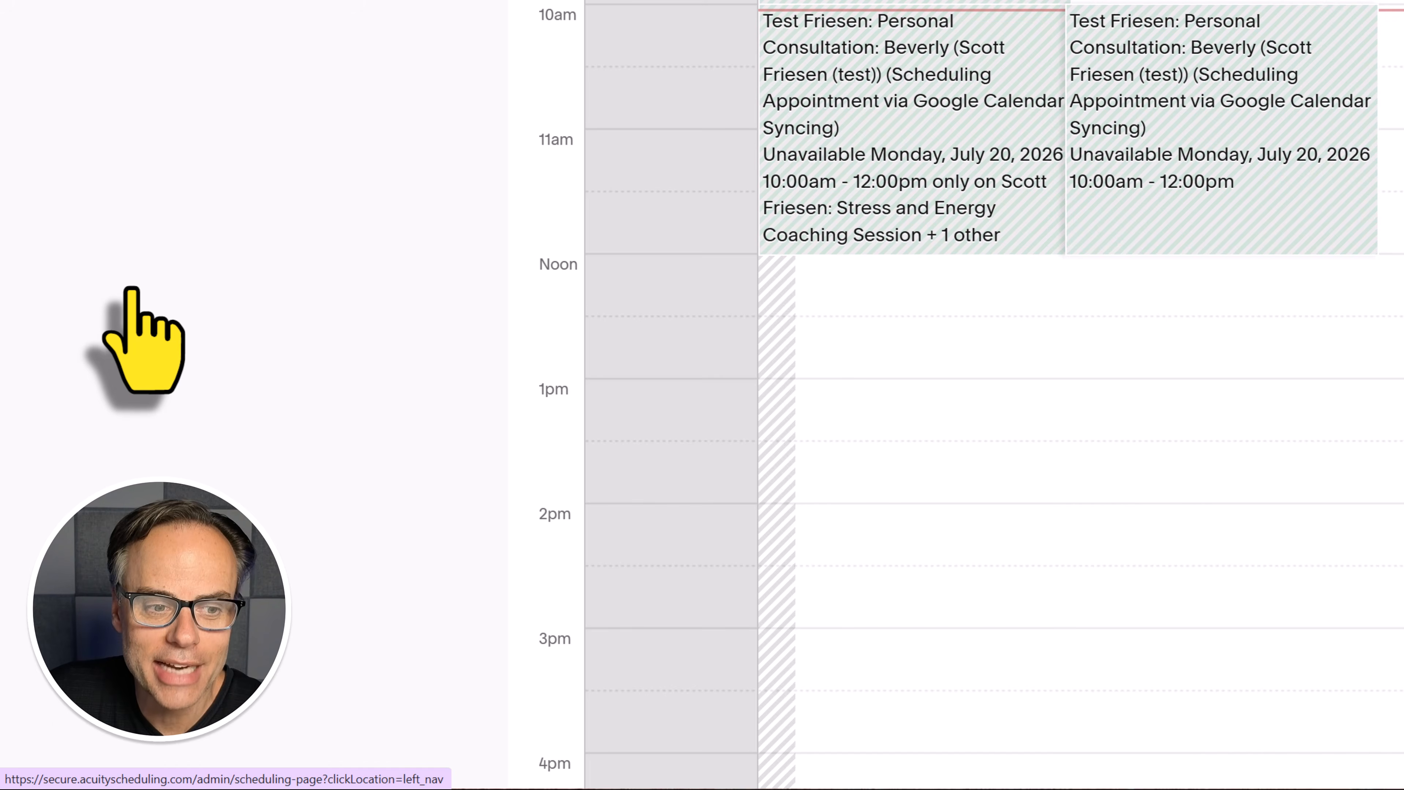
# Open the scheduling page preview and examine its logo, welcome text and the three listed appointment types.
pyautogui.click(135, 287)
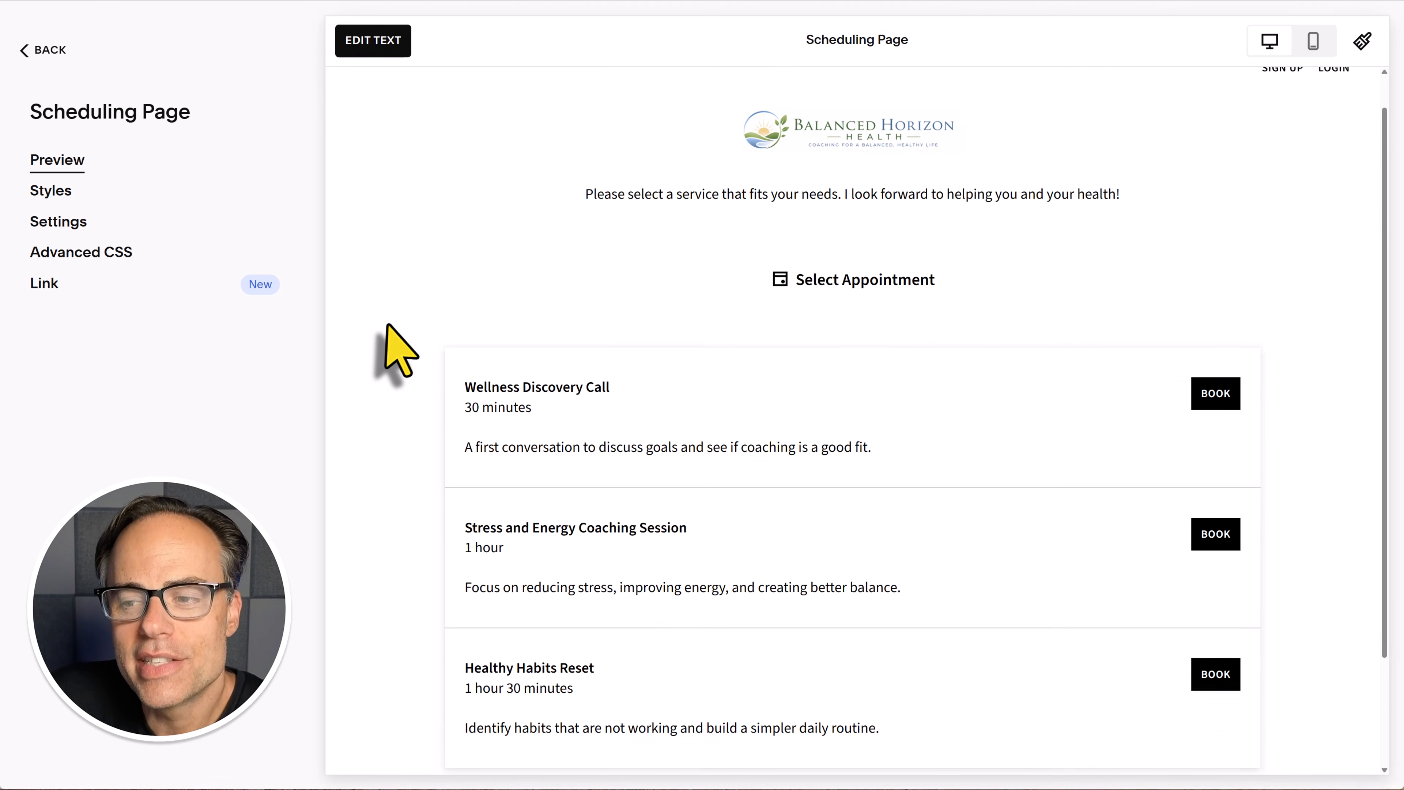
pyautogui.scroll(-3, 390, 332)
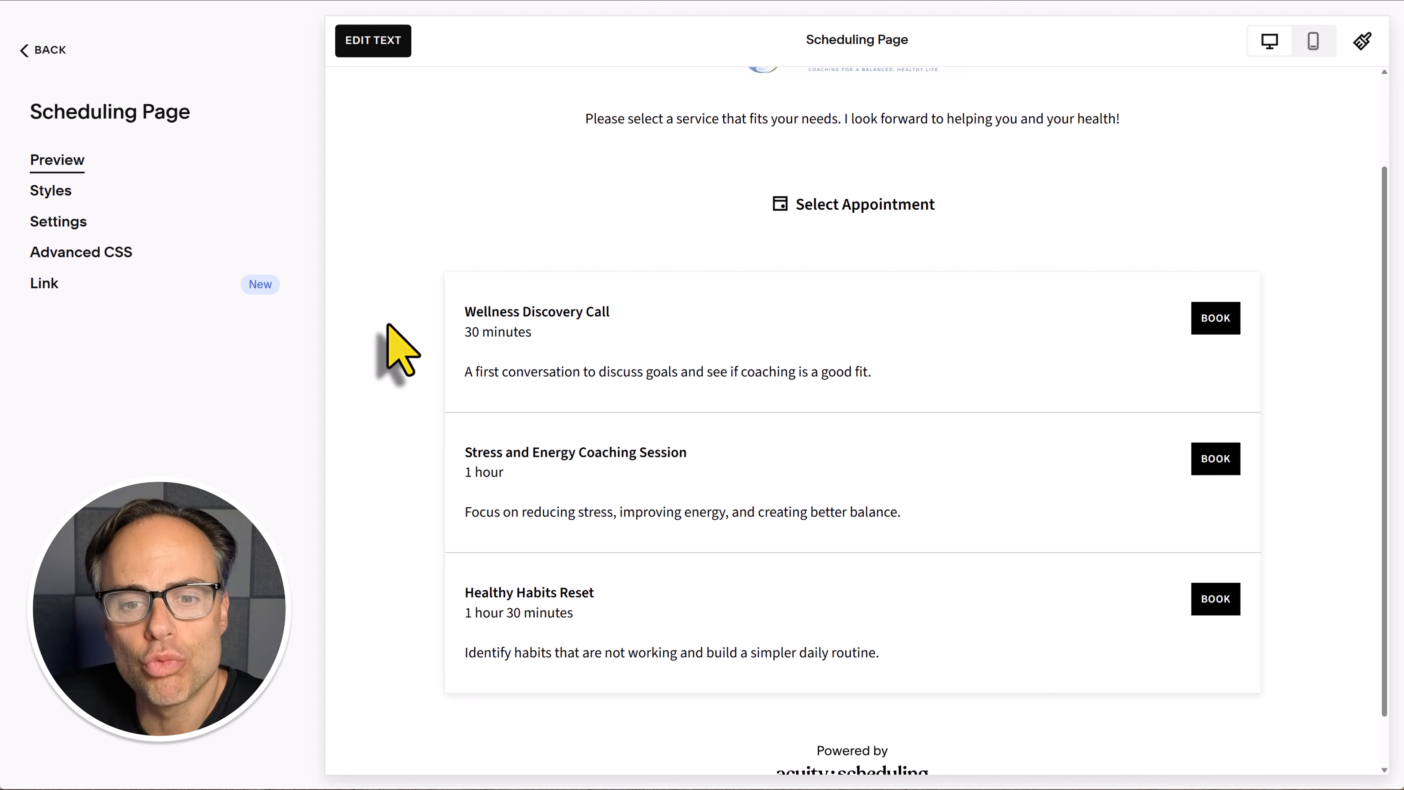
pyautogui.scroll(-2, 375, 329)
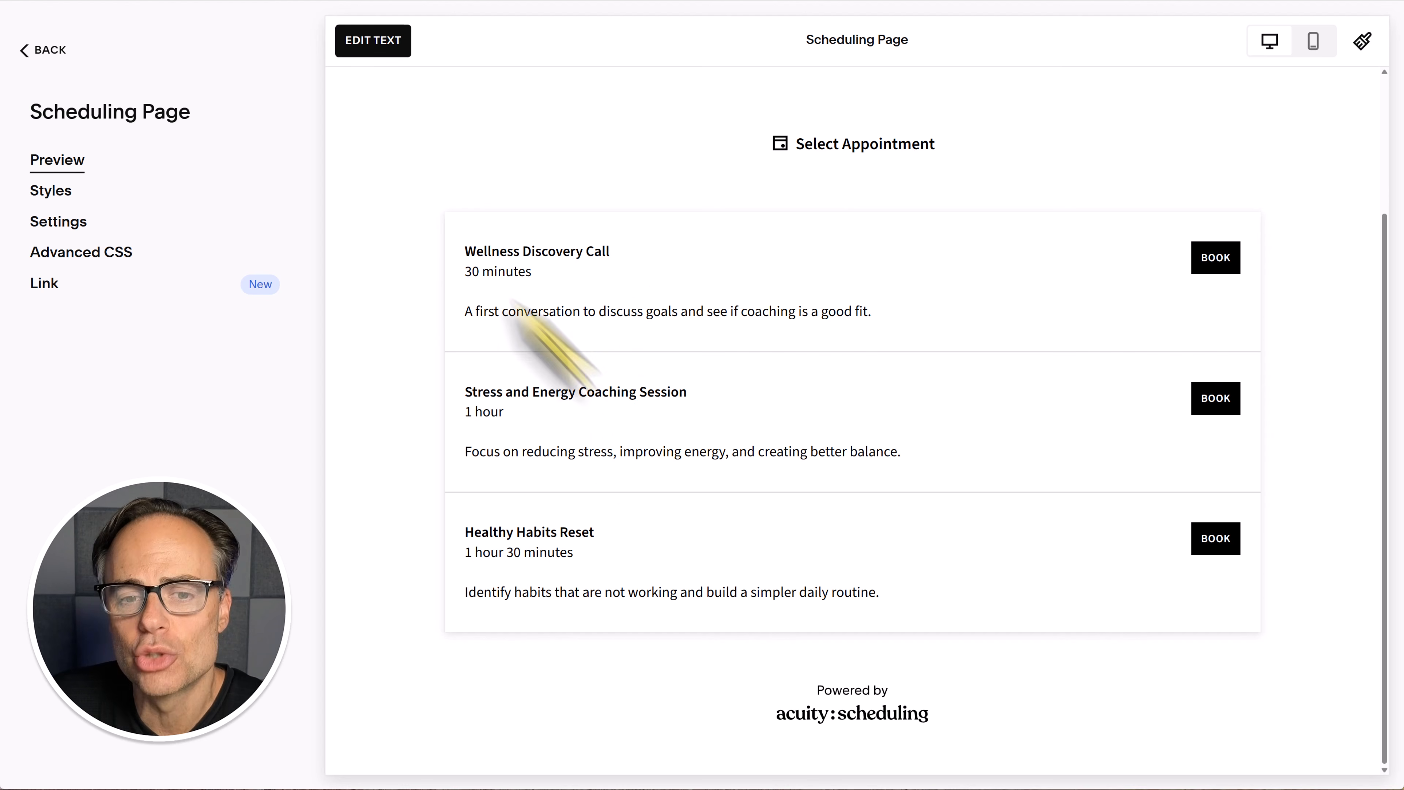
pyautogui.scroll(5, 401, 323)
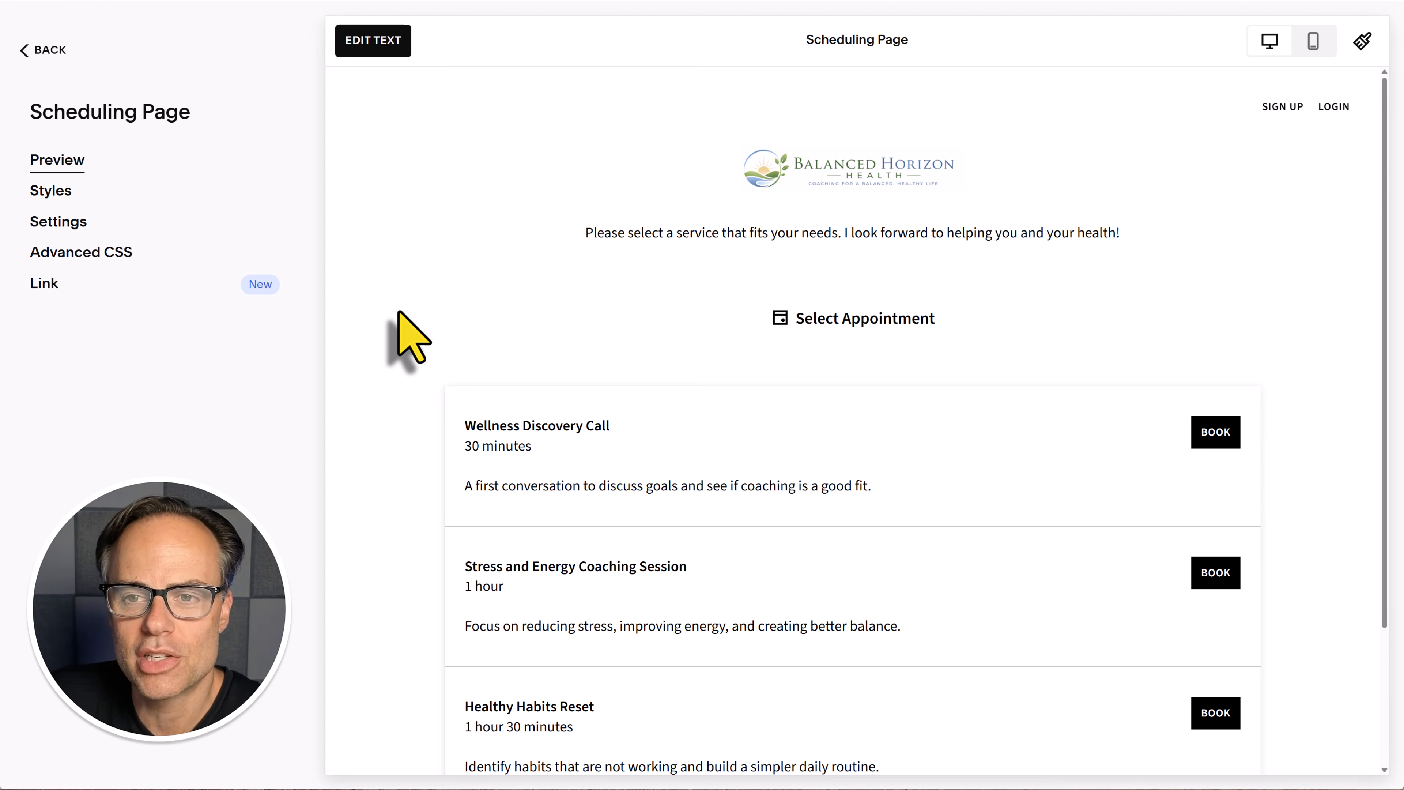
# Open the scheduling page settings and test booking a 9:30 AM Wellness Discovery Call in the preview, returning to the appointment selection.
pyautogui.click(45, 225)
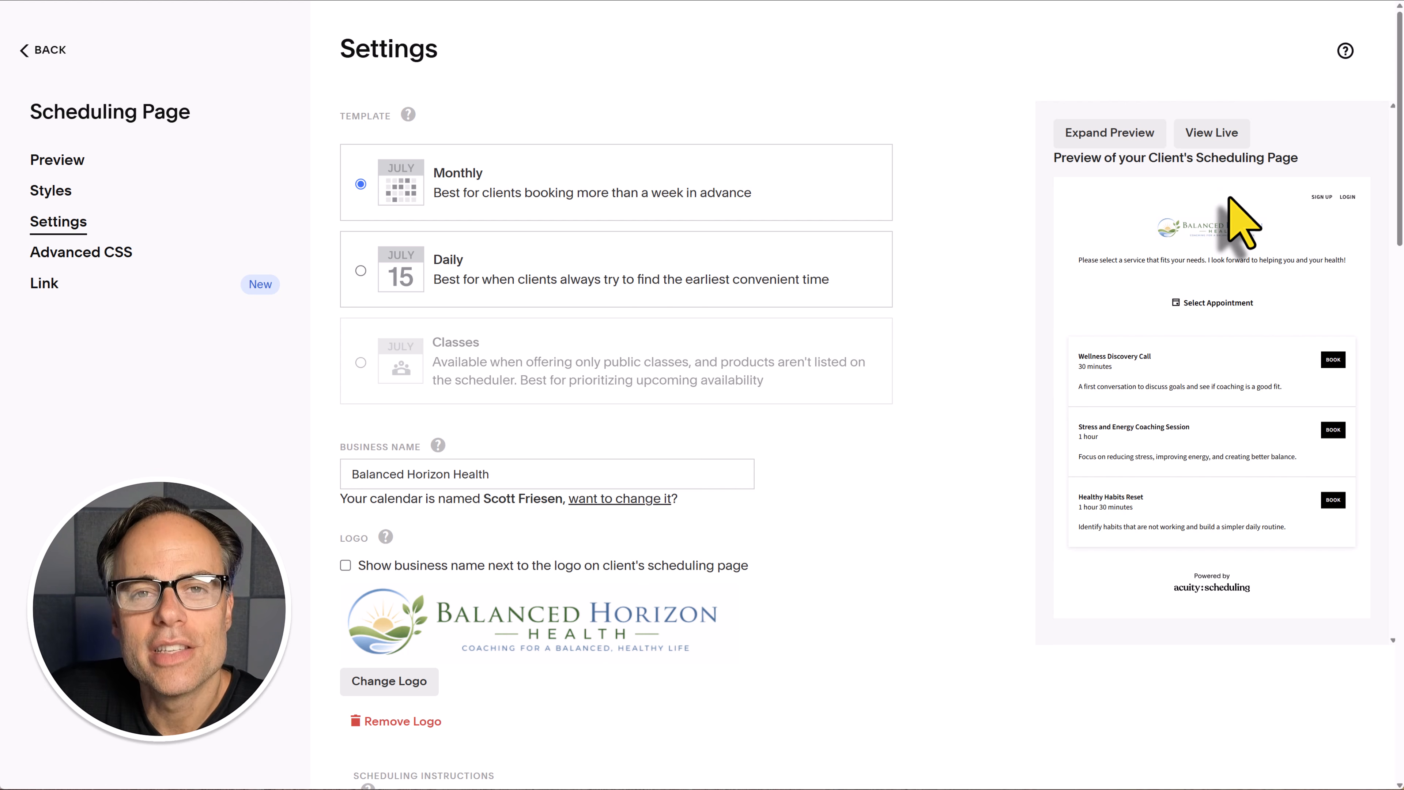
pyautogui.click(1333, 360)
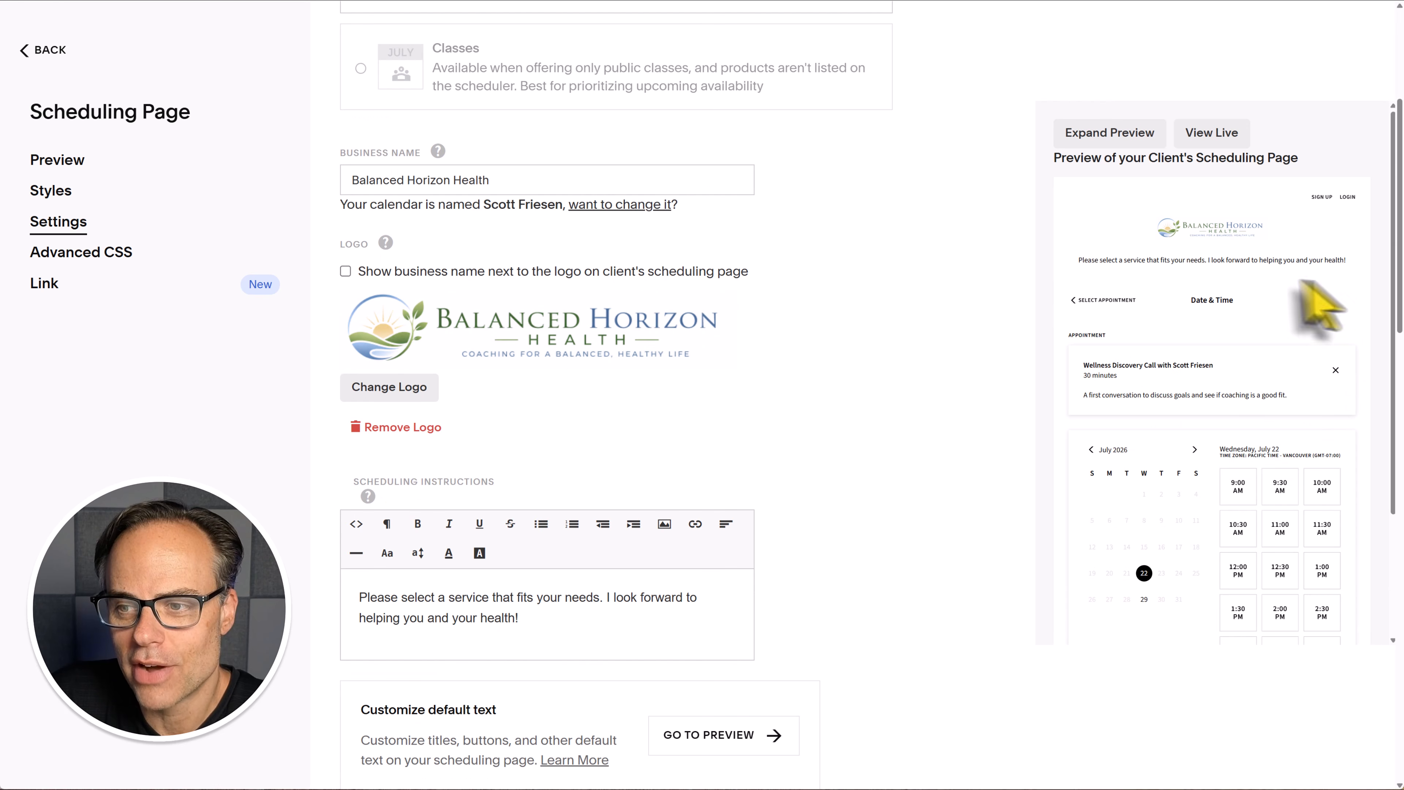
pyautogui.click(1280, 487)
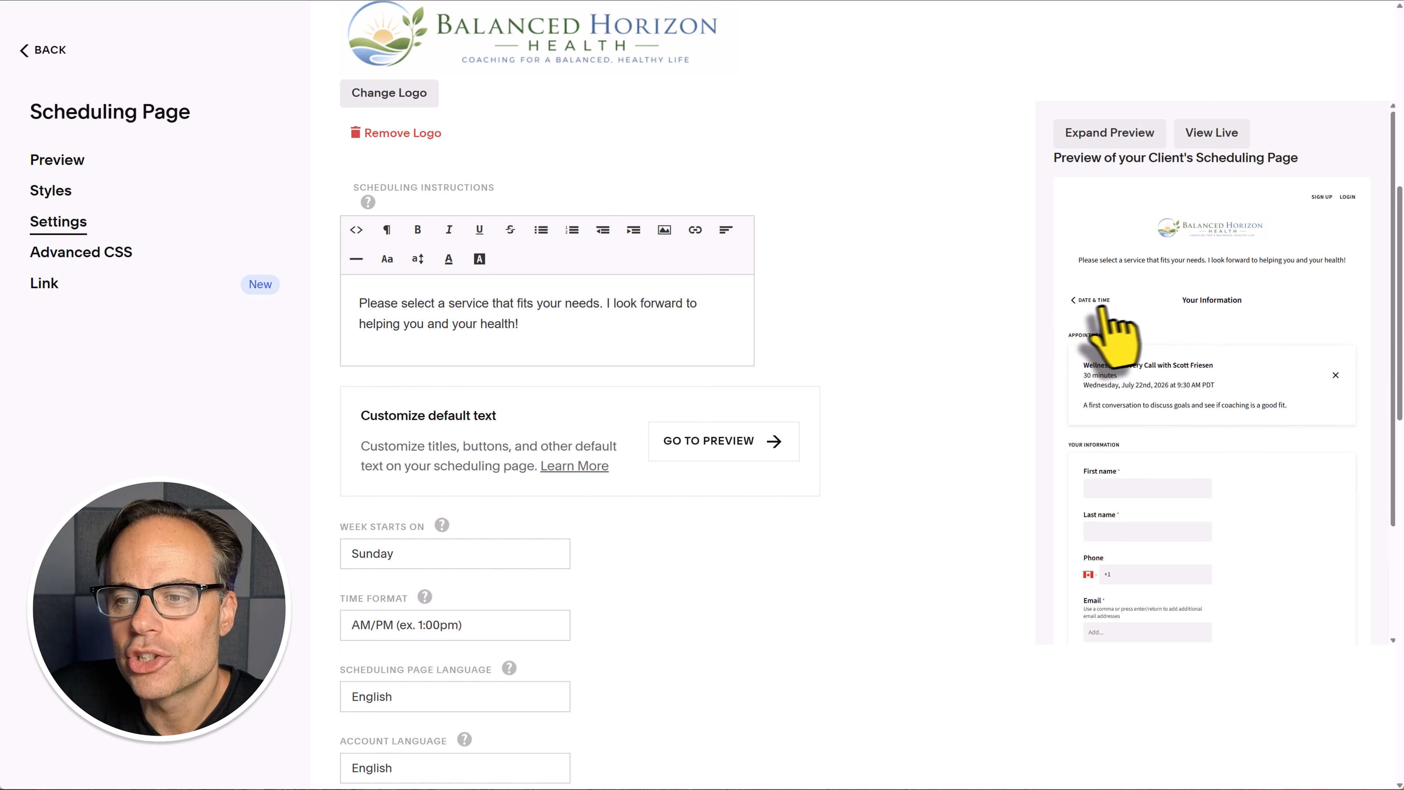
pyautogui.click(1092, 300)
pyautogui.click(1091, 301)
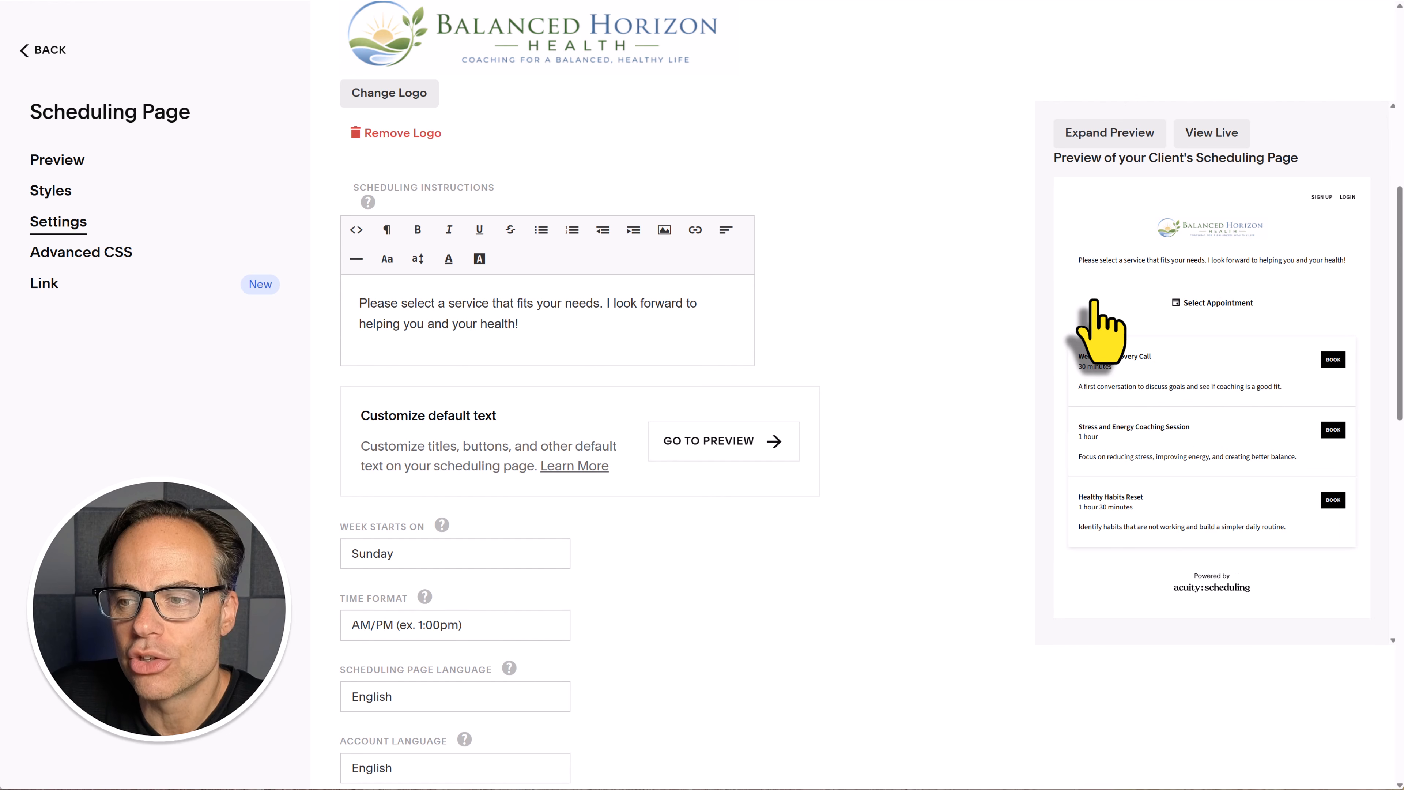
pyautogui.scroll(10, 987, 332)
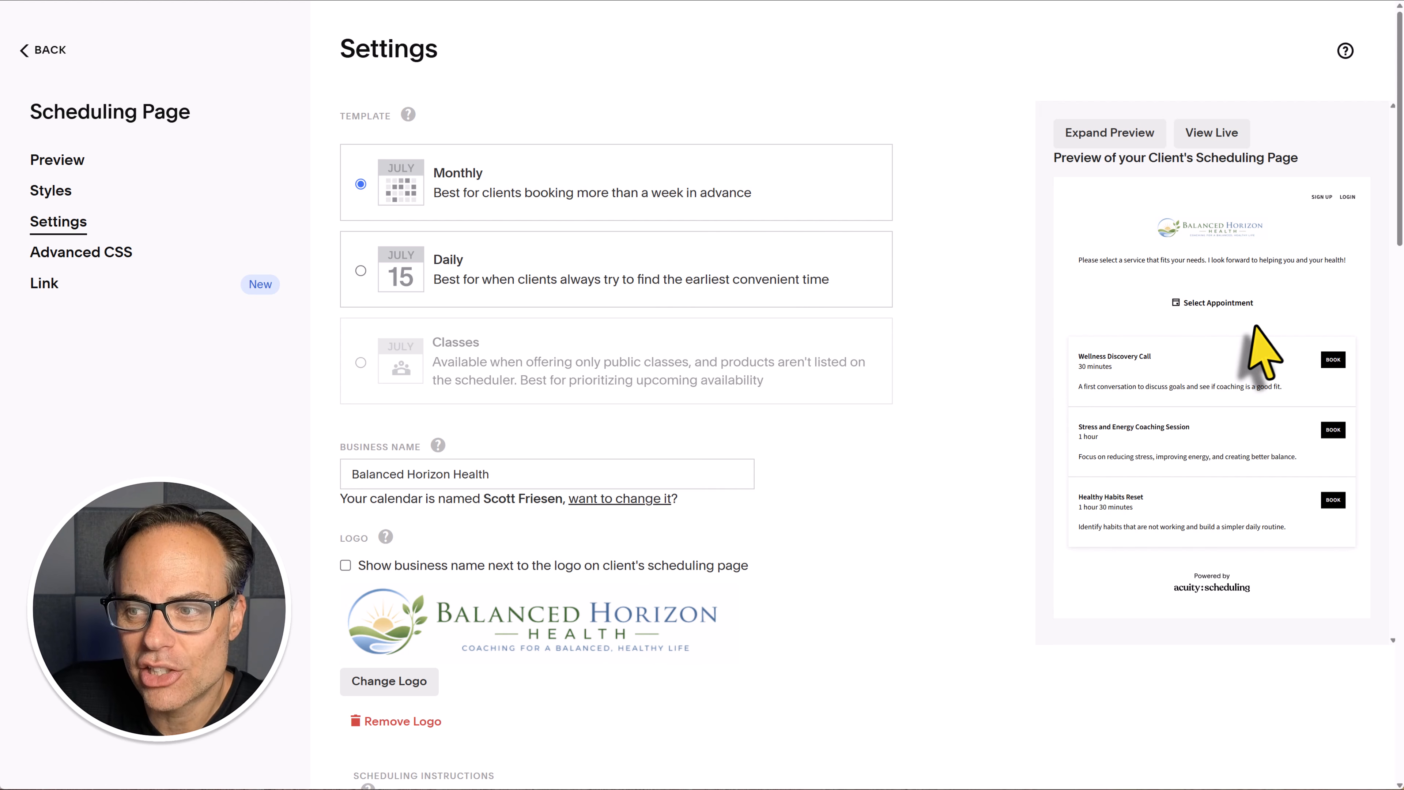
# Expand the client preview and open the Wellness Discovery Call booking to examine its available July 2026 dates and times.
pyautogui.click(1127, 137)
pyautogui.scroll(-2, 1050, 370)
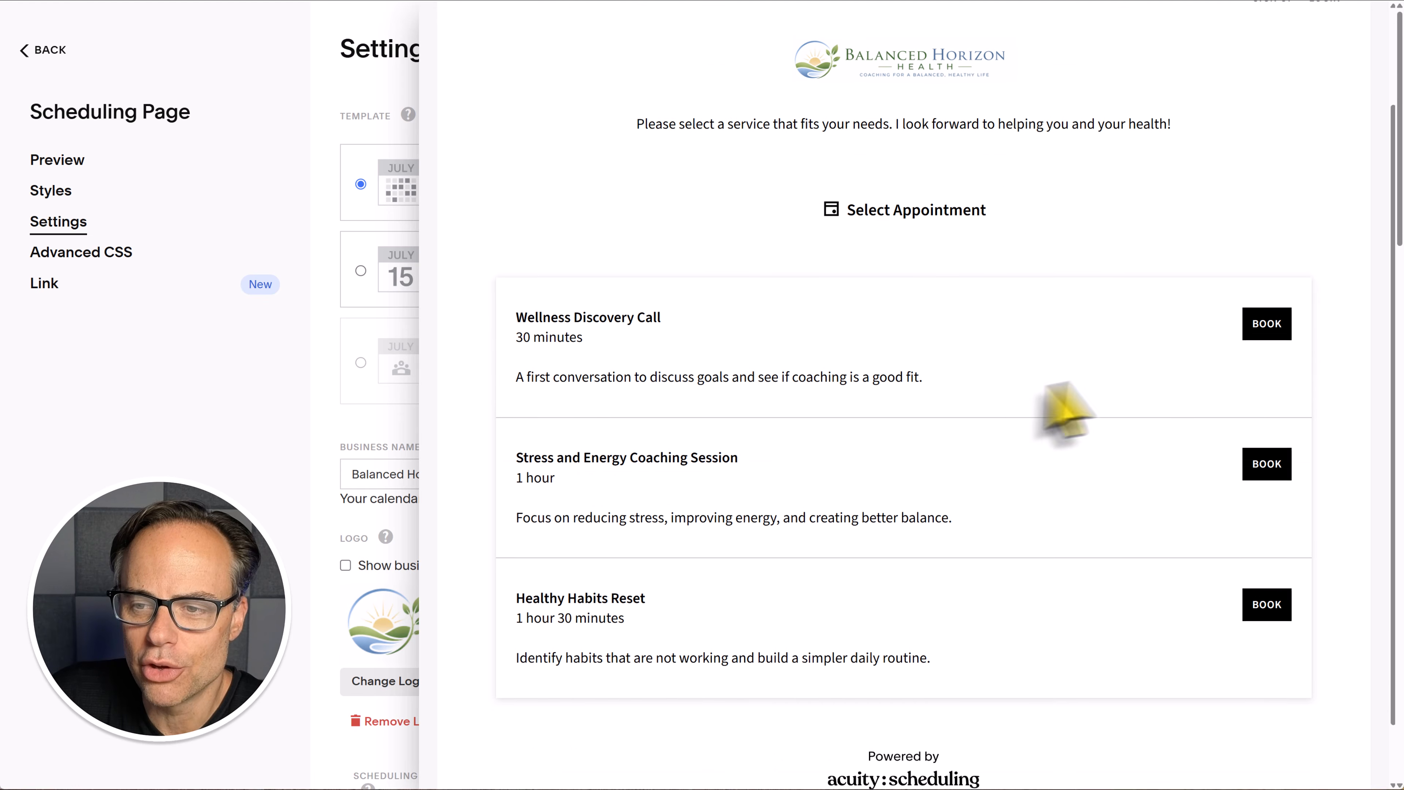
pyautogui.click(1266, 324)
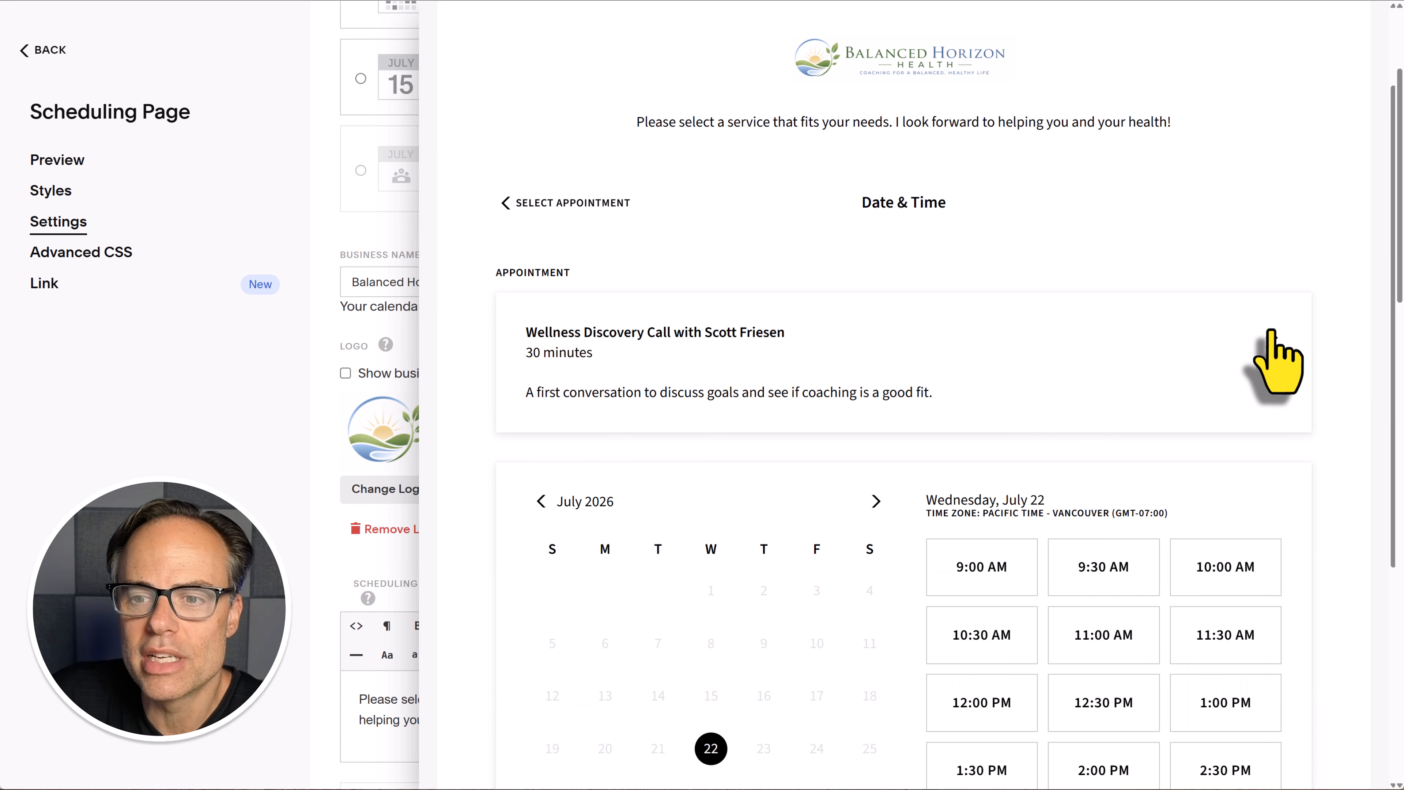
pyautogui.scroll(-4, 1305, 376)
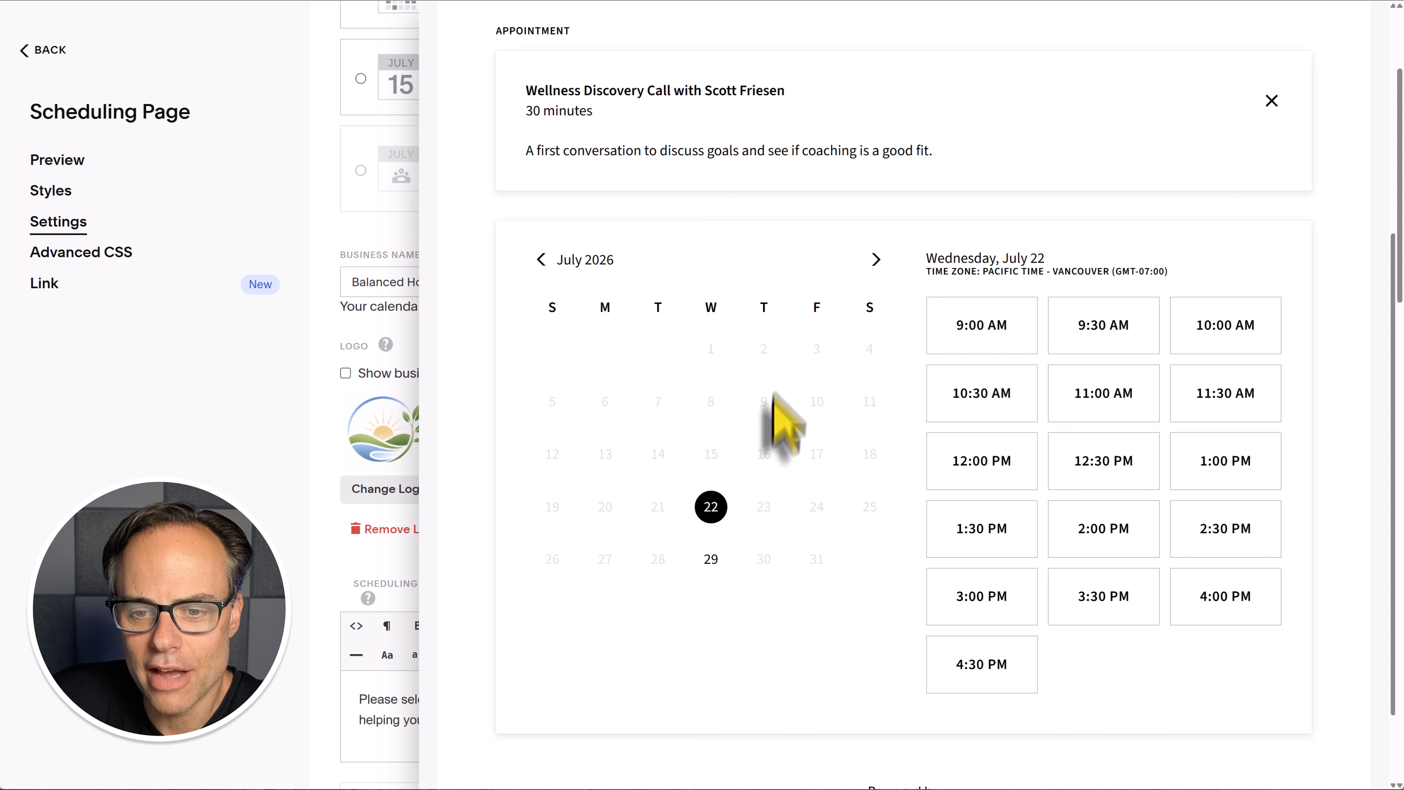
# Compare the Wellness Discovery Call times offered on July 29 and July 22, and close the expanded preview.
pyautogui.click(728, 555)
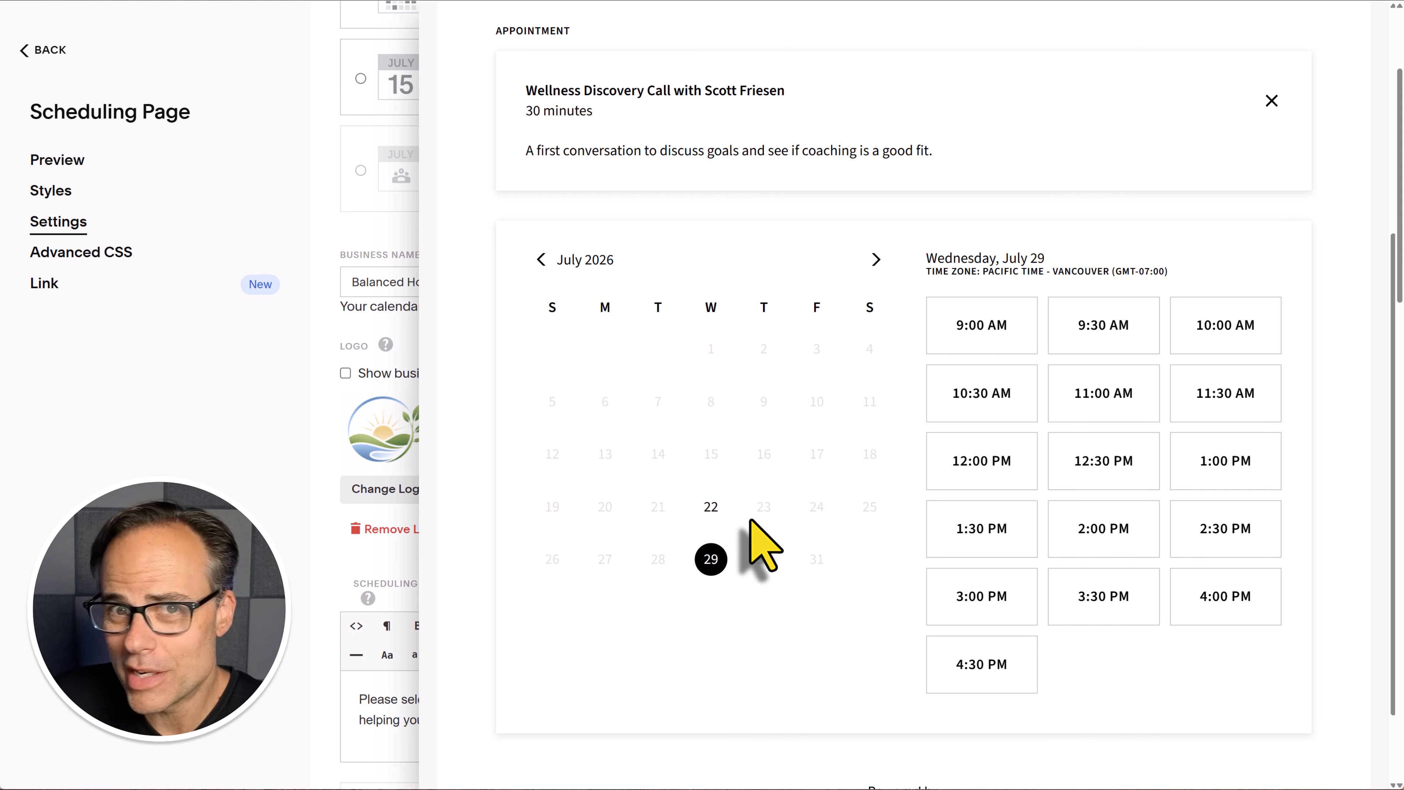
pyautogui.click(711, 506)
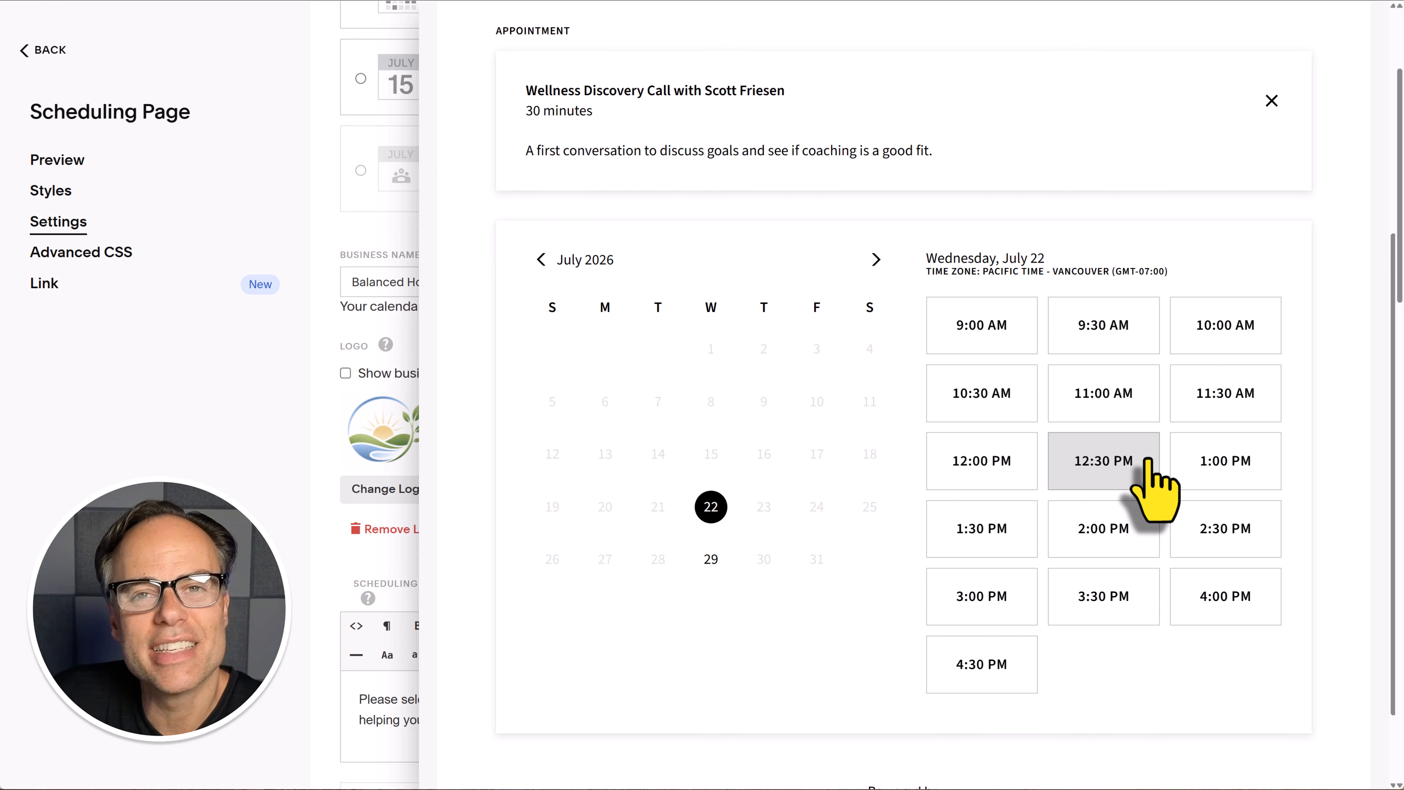
pyautogui.scroll(5, 1147, 459)
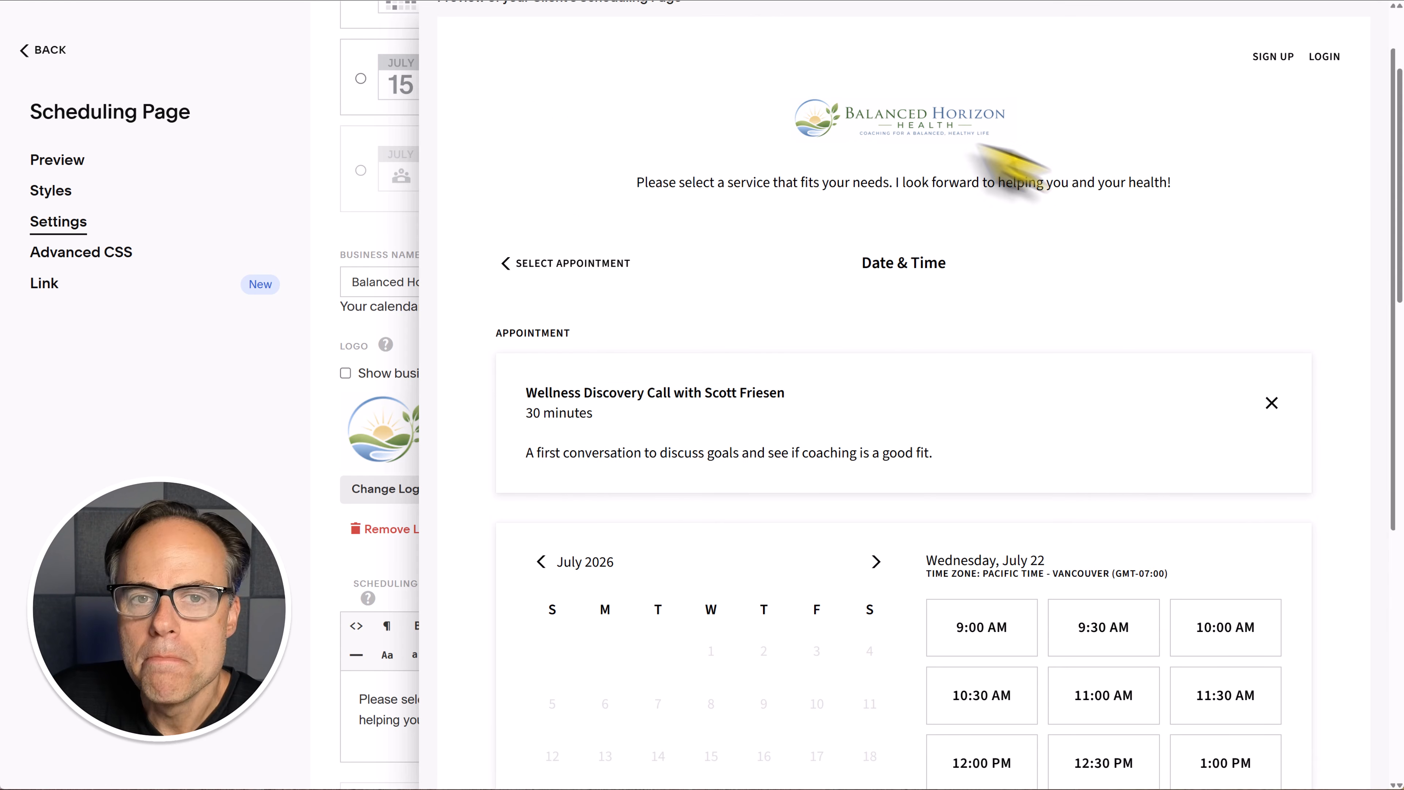
pyautogui.click(485, 33)
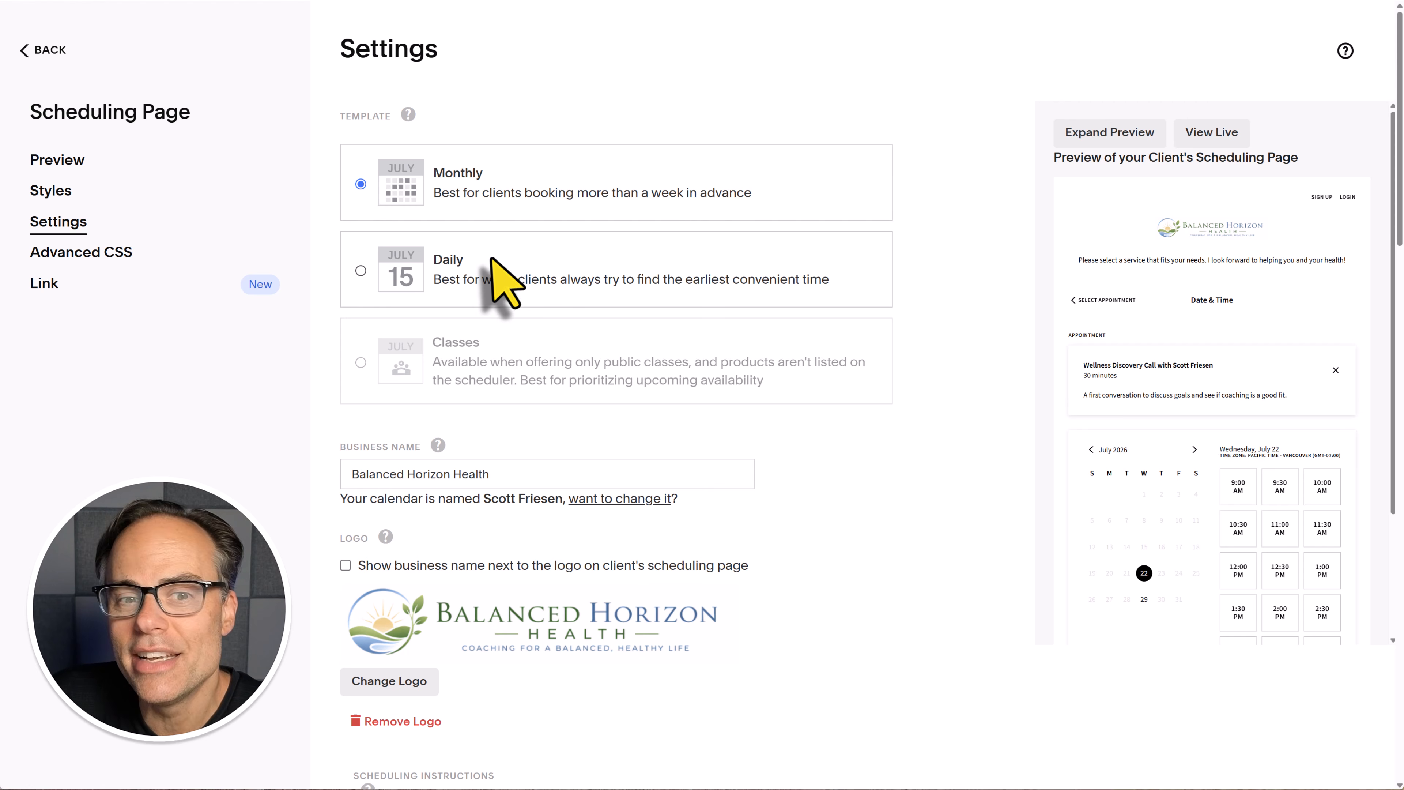
# Switch the scheduling page template to Daily and examine the time slots per Wednesday in the expanded client preview.
pyautogui.click(360, 270)
pyautogui.scroll(-8, 1341, 345)
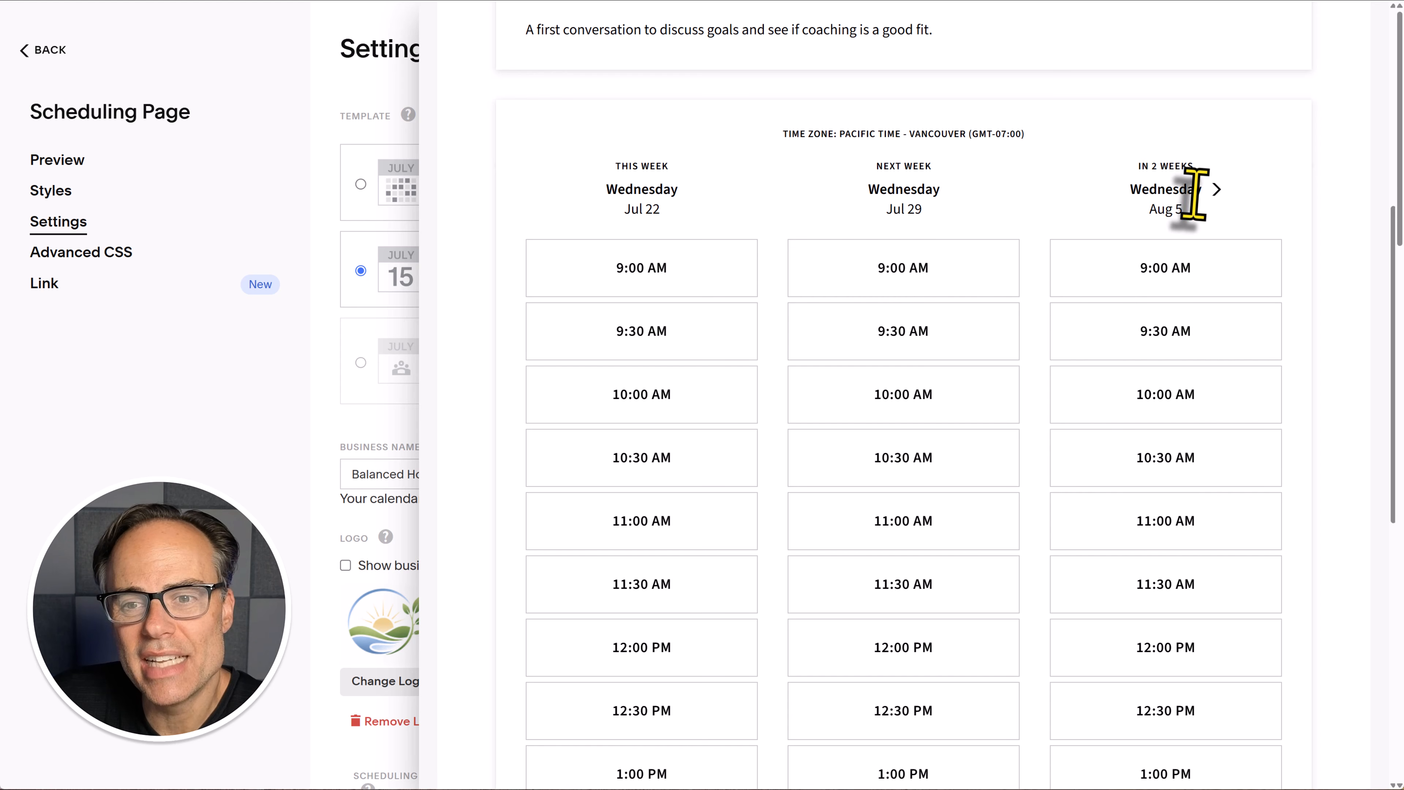
pyautogui.scroll(-1, 771, 205)
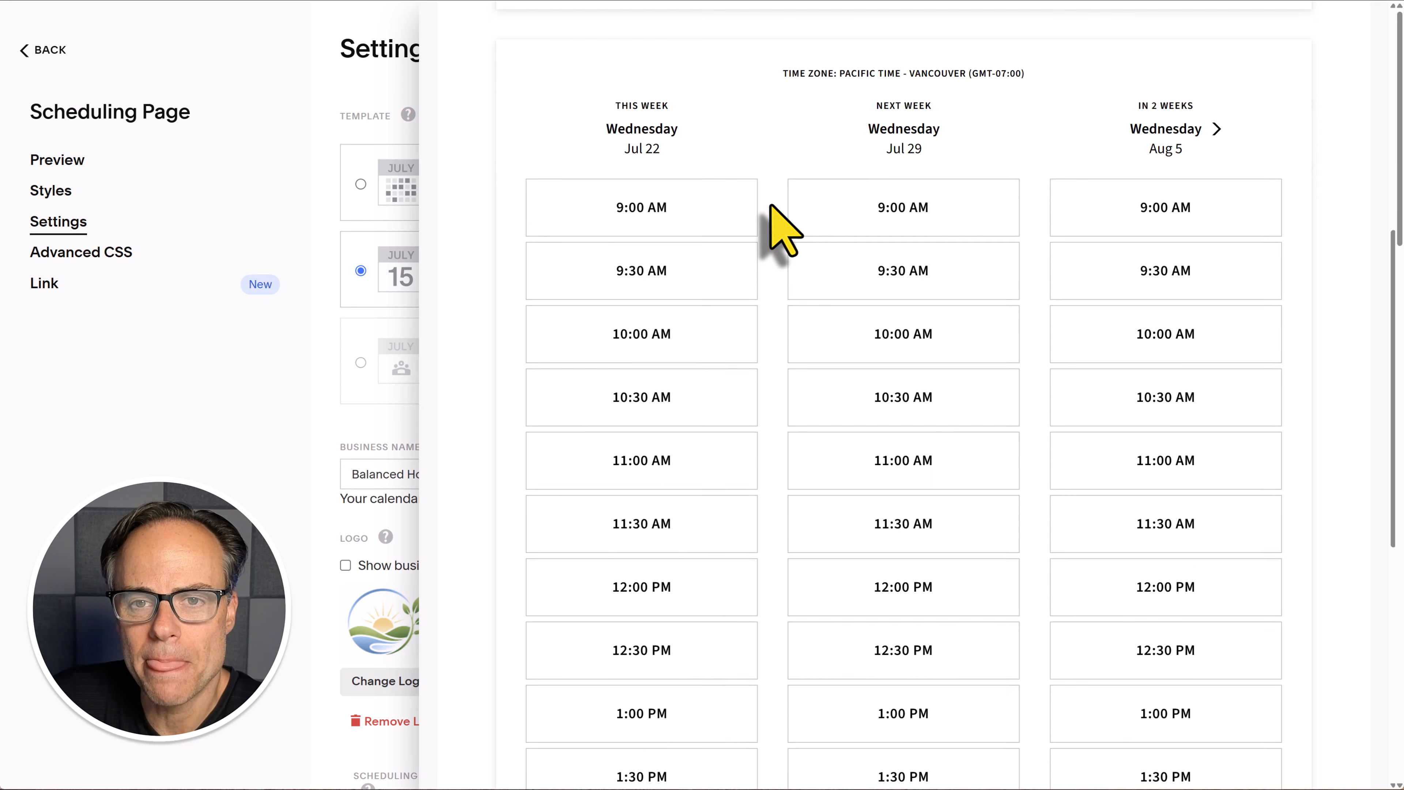
pyautogui.scroll(1, 771, 205)
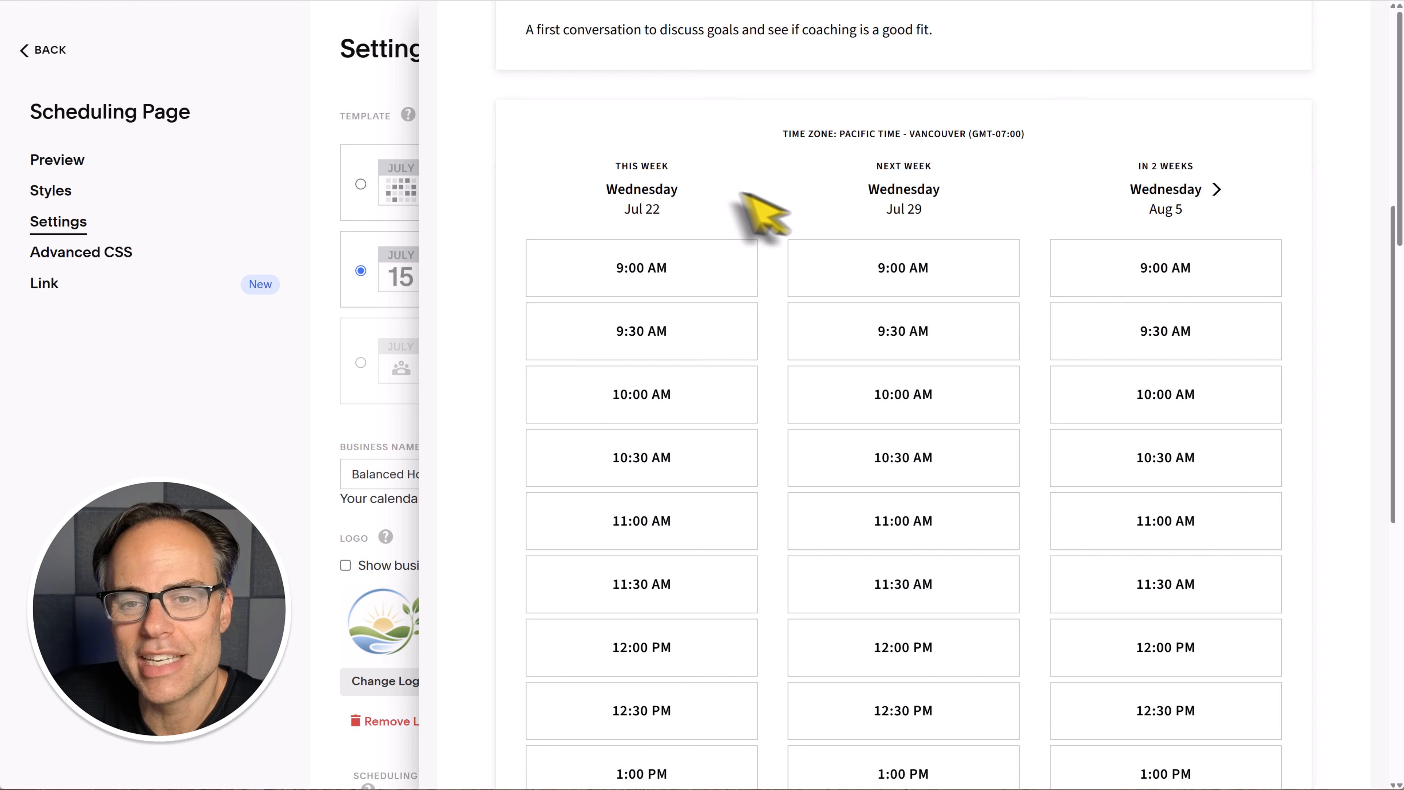
pyautogui.scroll(-6, 665, 464)
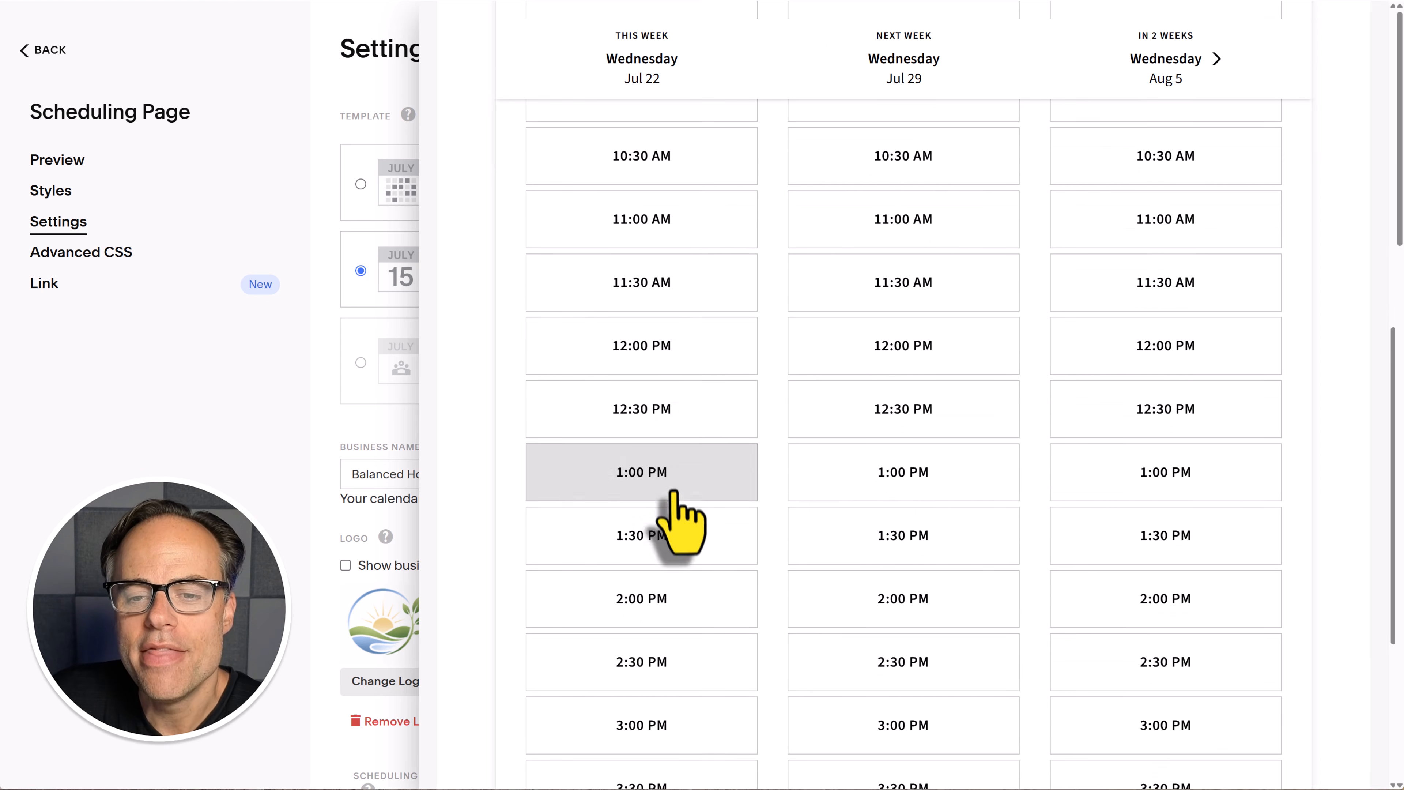
pyautogui.scroll(6, 683, 345)
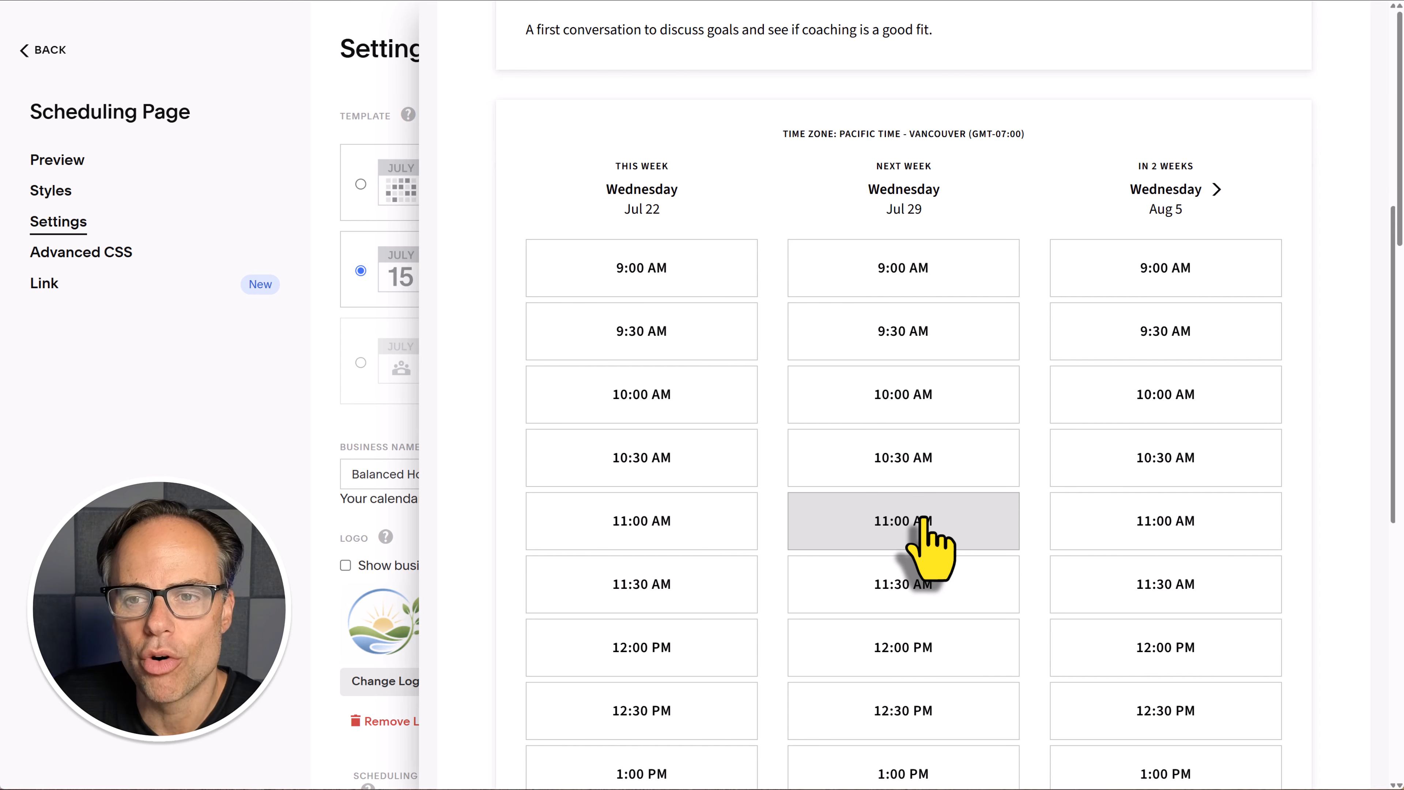
pyautogui.scroll(4, 929, 548)
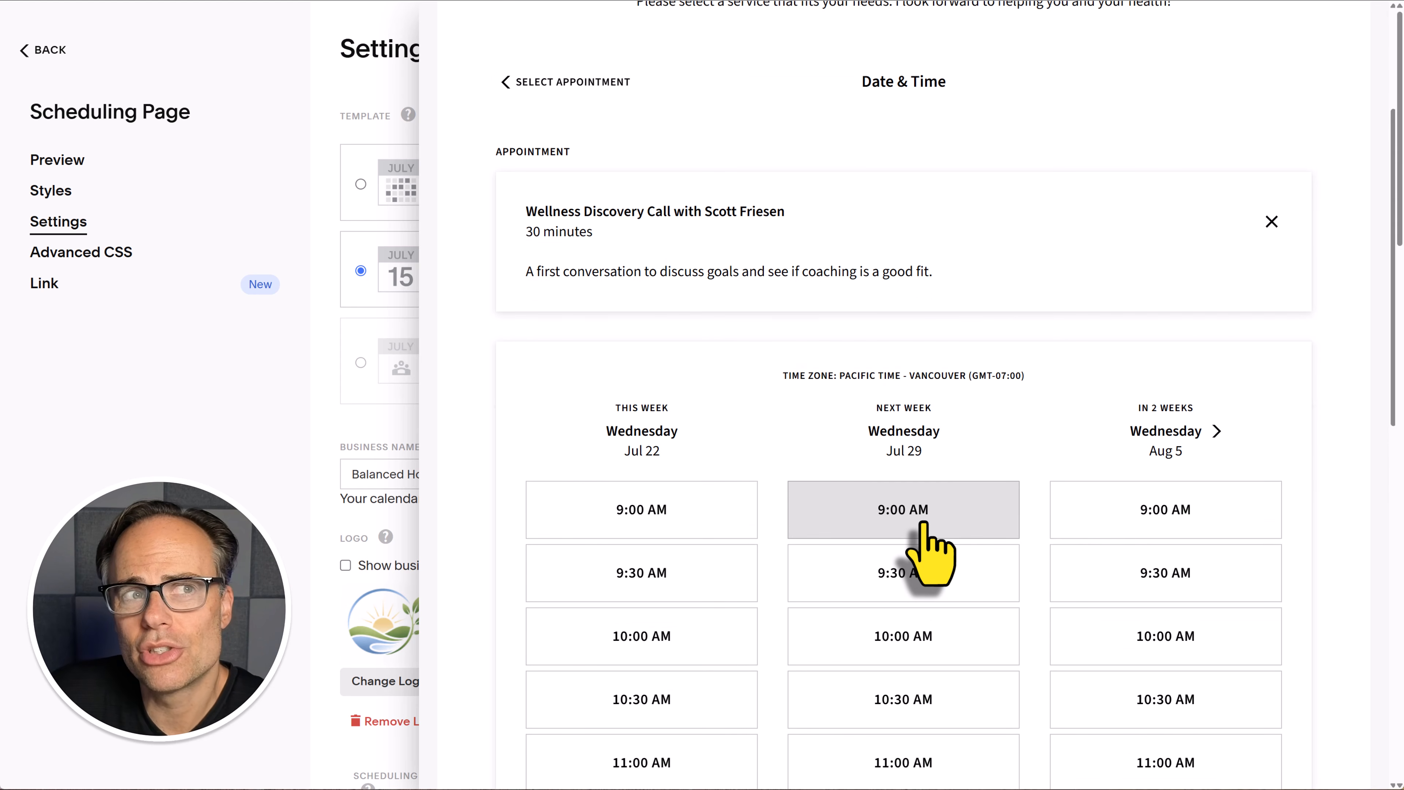
pyautogui.scroll(-2, 925, 525)
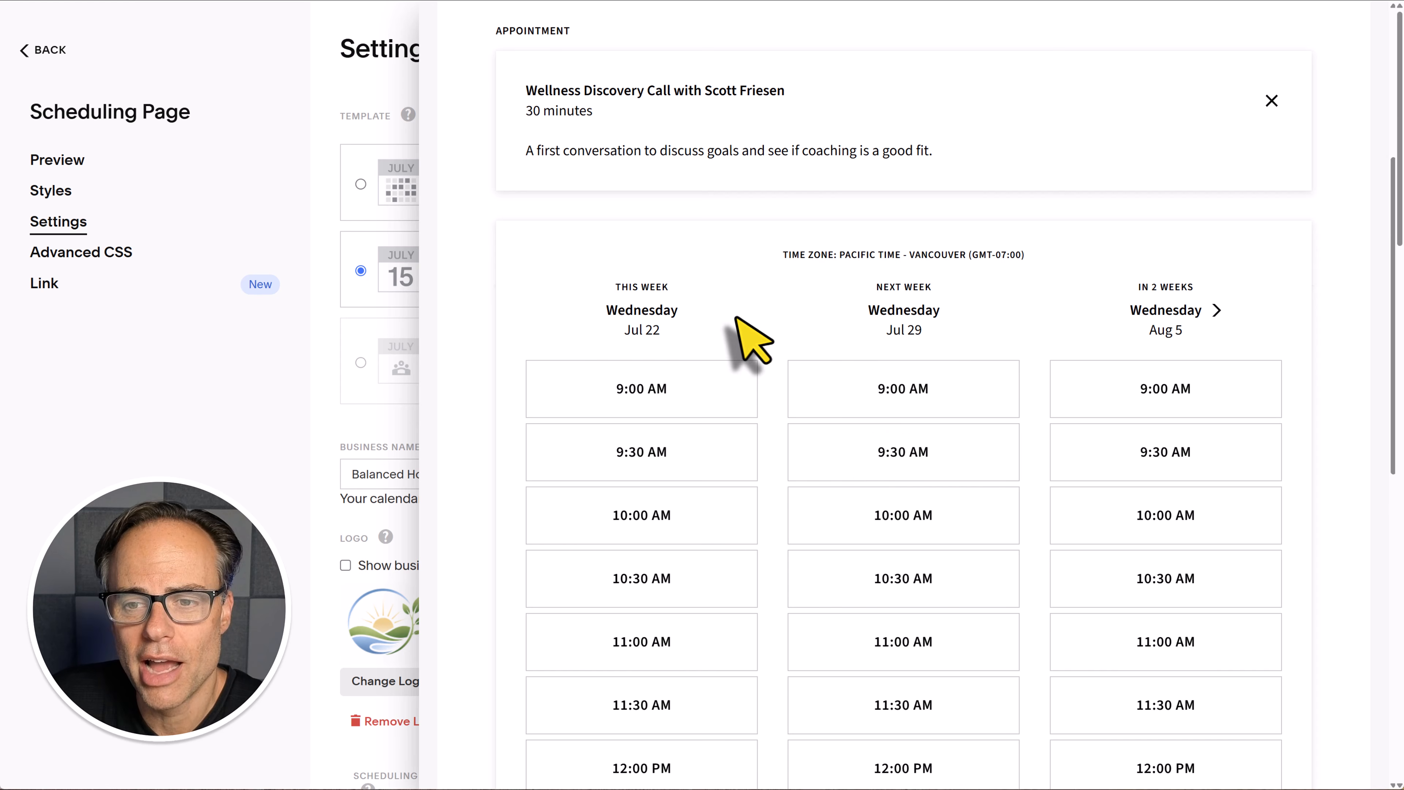
pyautogui.scroll(-1, 743, 332)
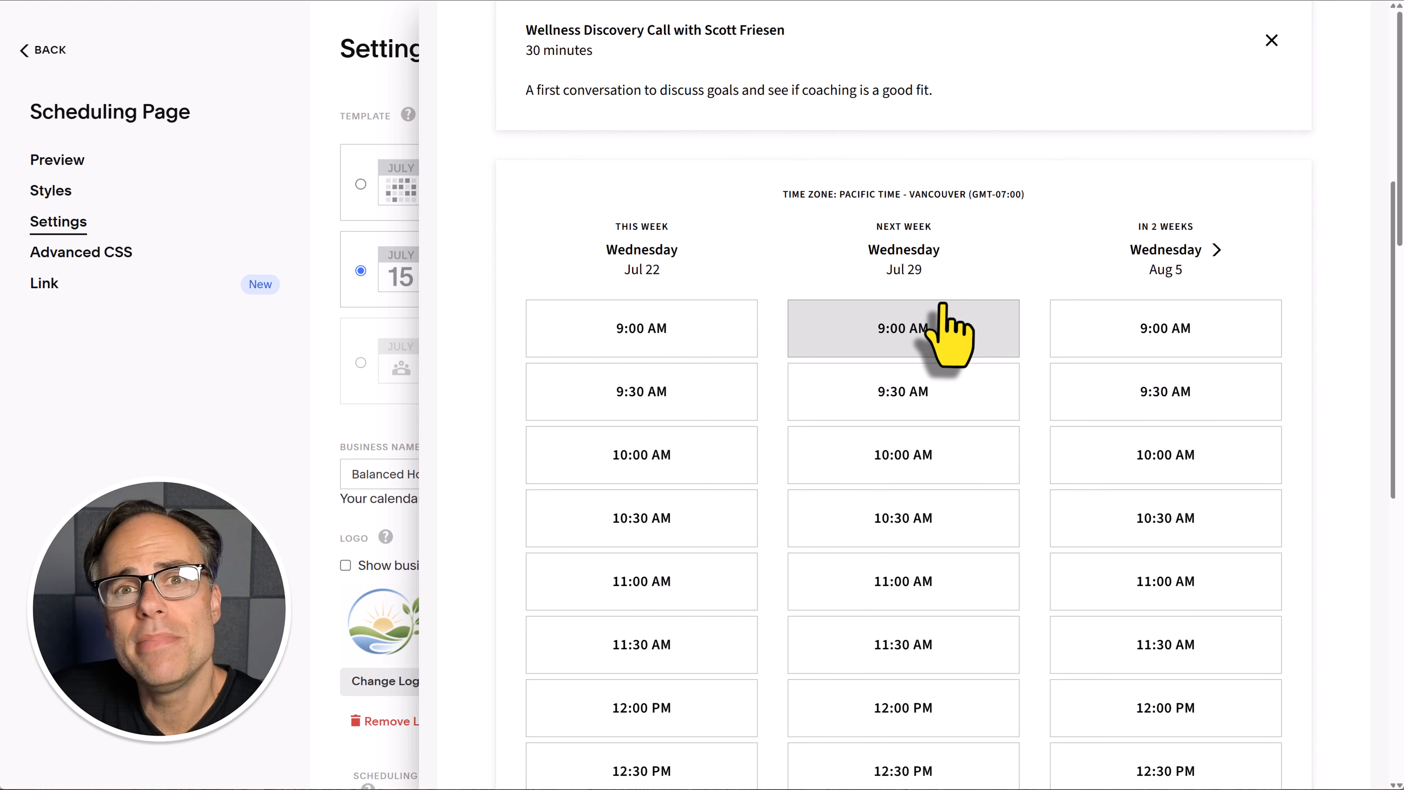
pyautogui.scroll(-9, 830, 288)
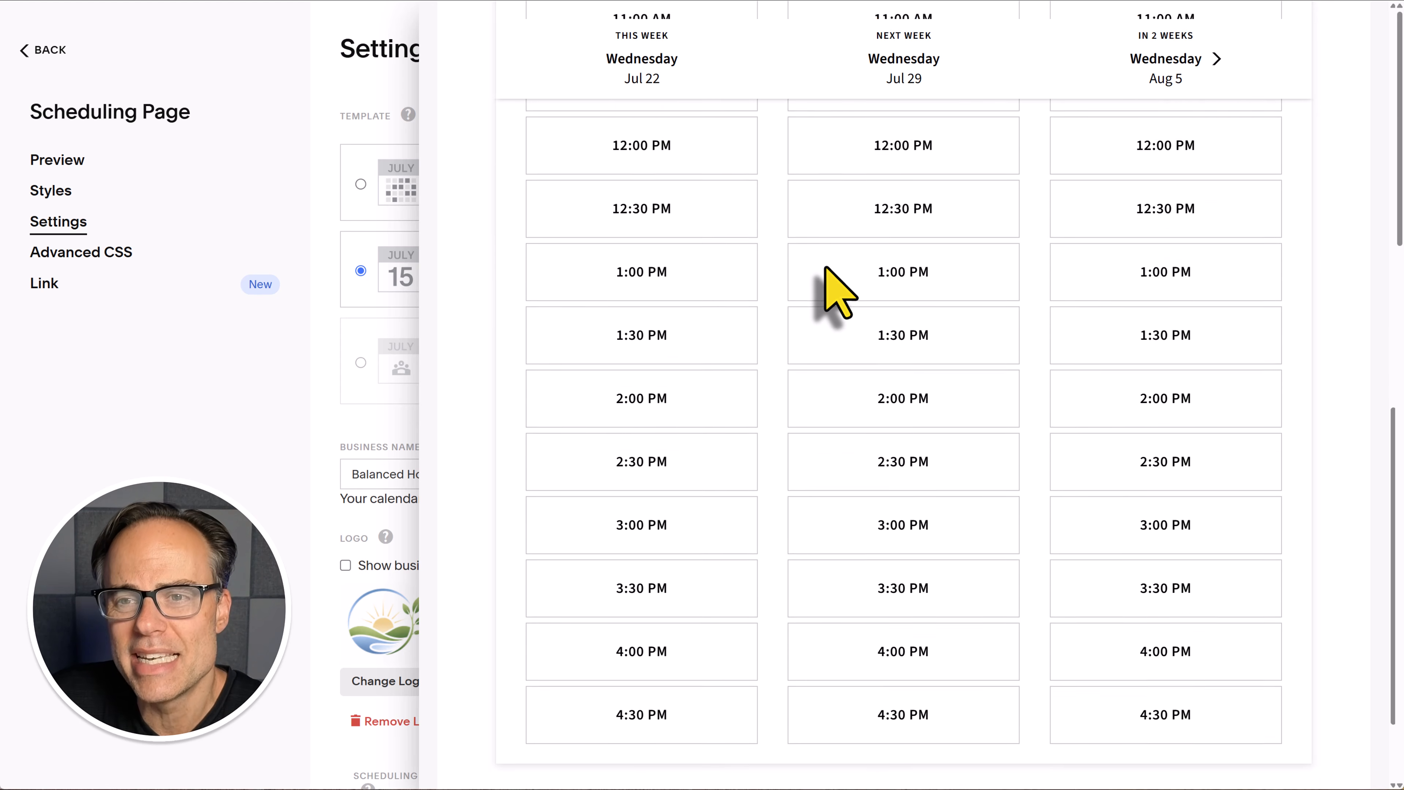
pyautogui.scroll(5, 835, 290)
pyautogui.scroll(6, 834, 290)
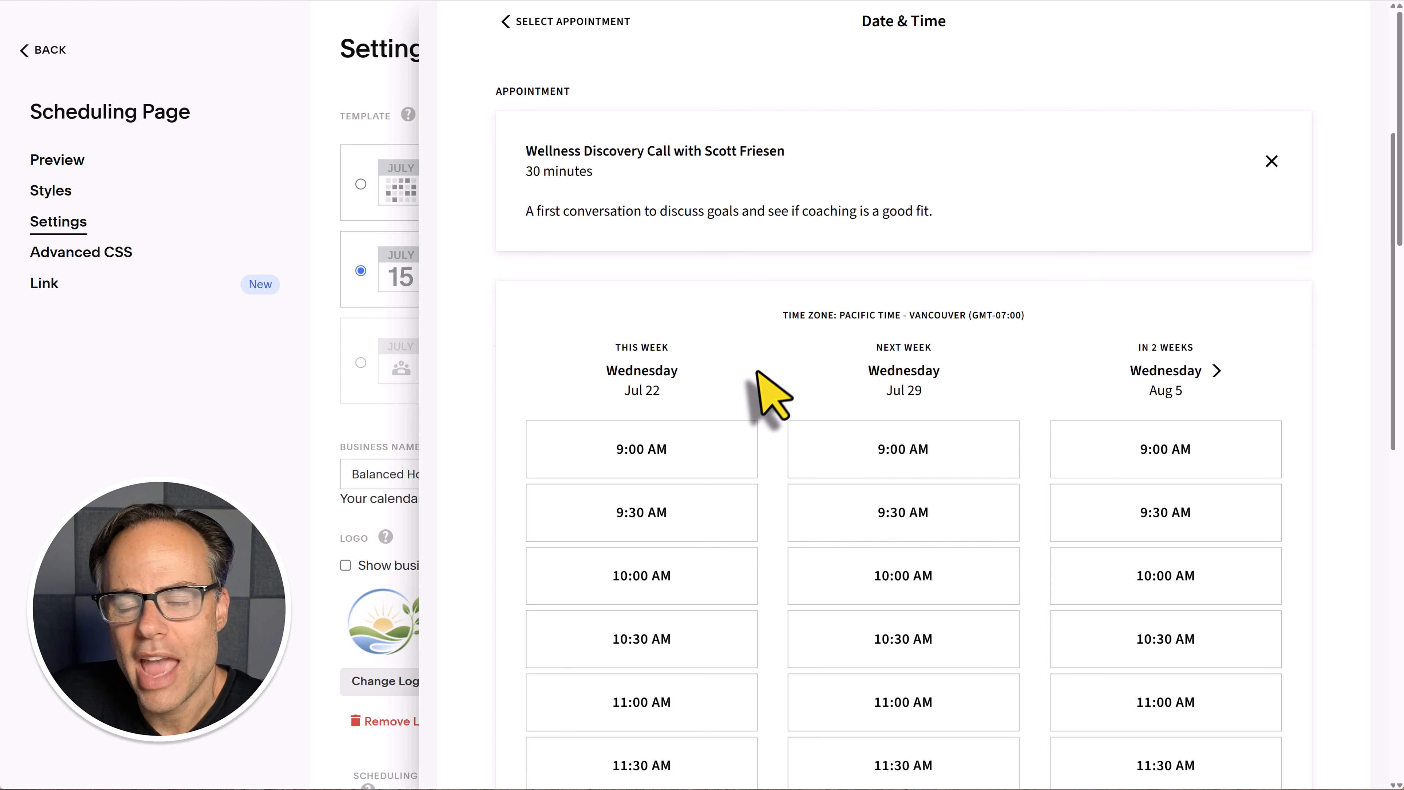
# Close the expanded preview and set the scheduling page template back to Monthly.
pyautogui.scroll(5, 1028, 406)
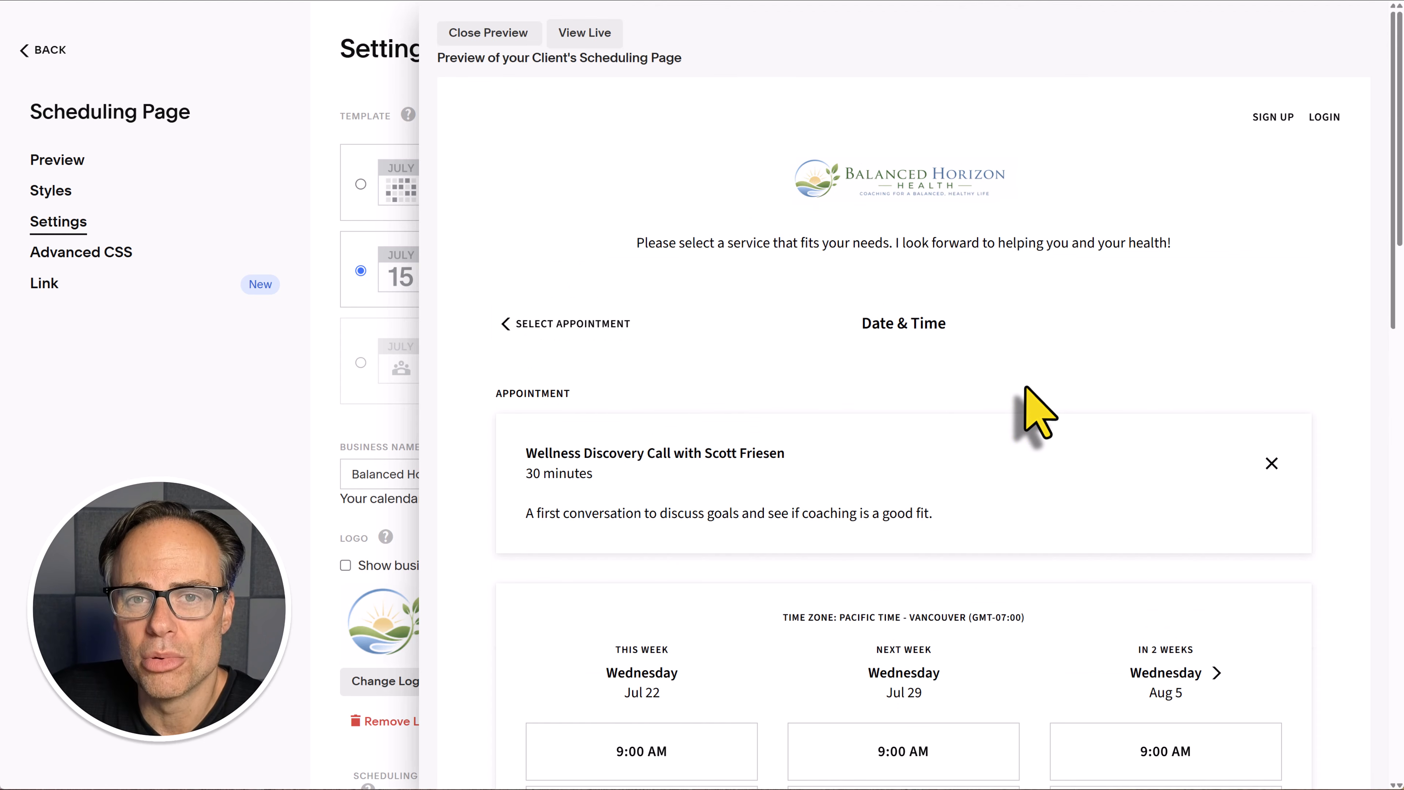
pyautogui.click(485, 39)
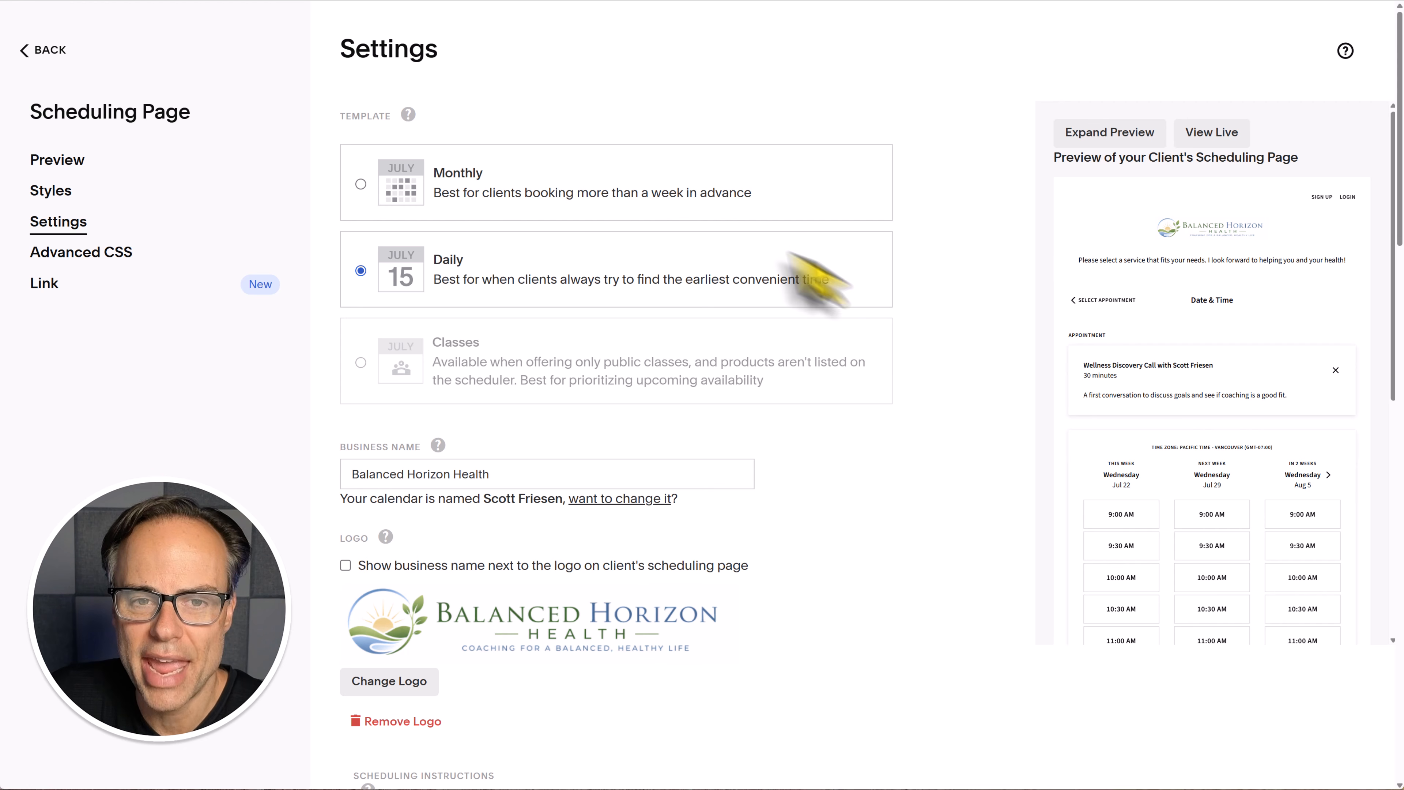
pyautogui.click(360, 184)
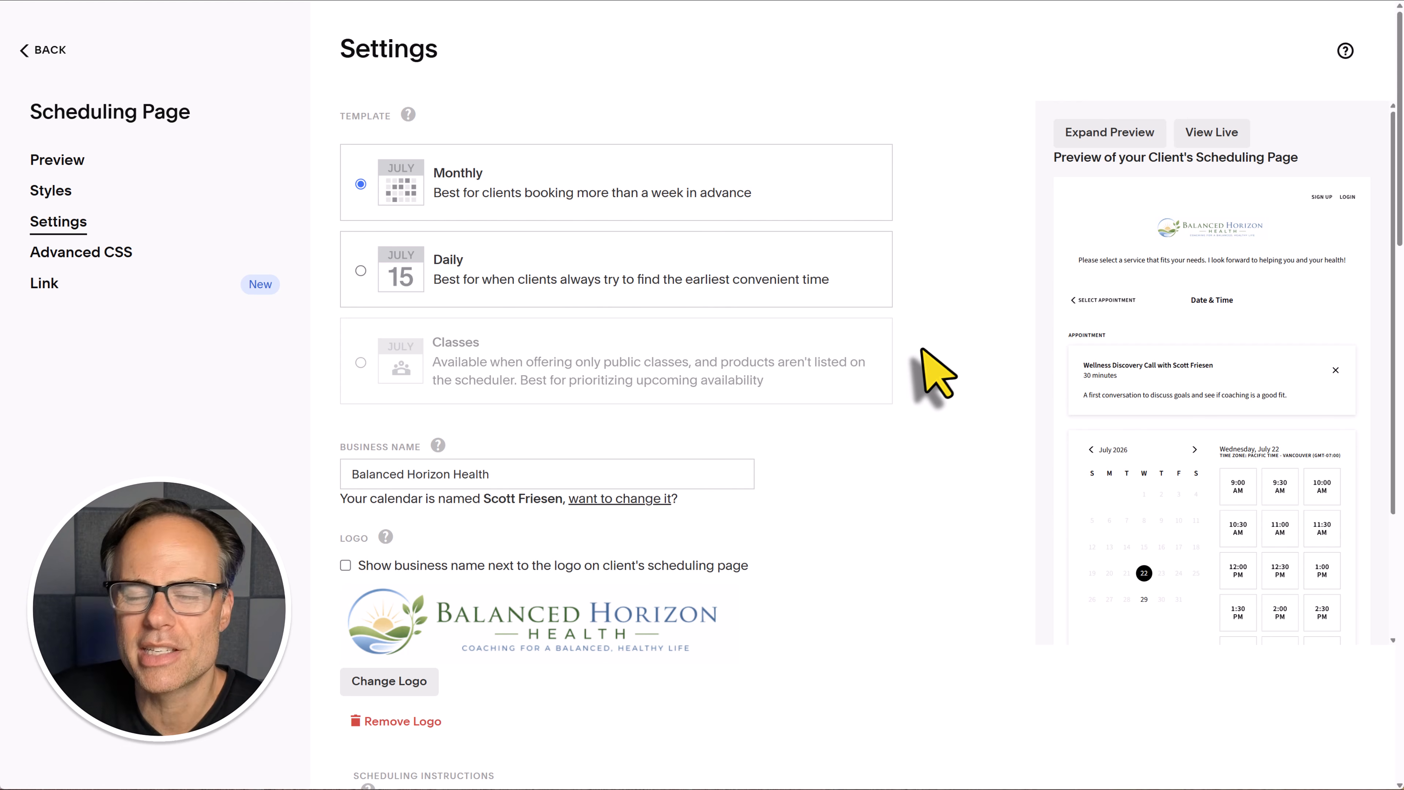
# Review the business name, logo and scheduling instructions, and locate the instructions text in the client preview.
pyautogui.scroll(-5, 934, 373)
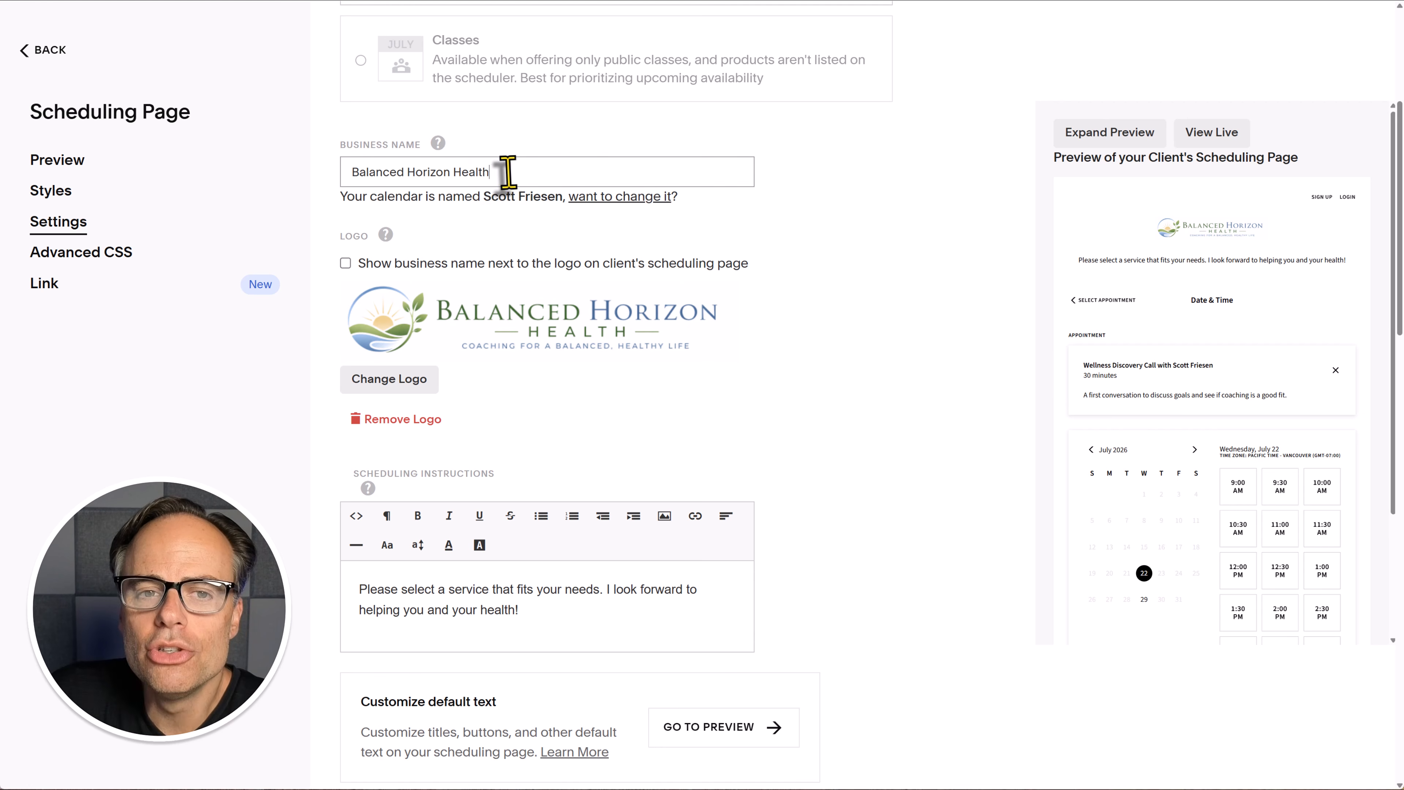
pyautogui.click(507, 172)
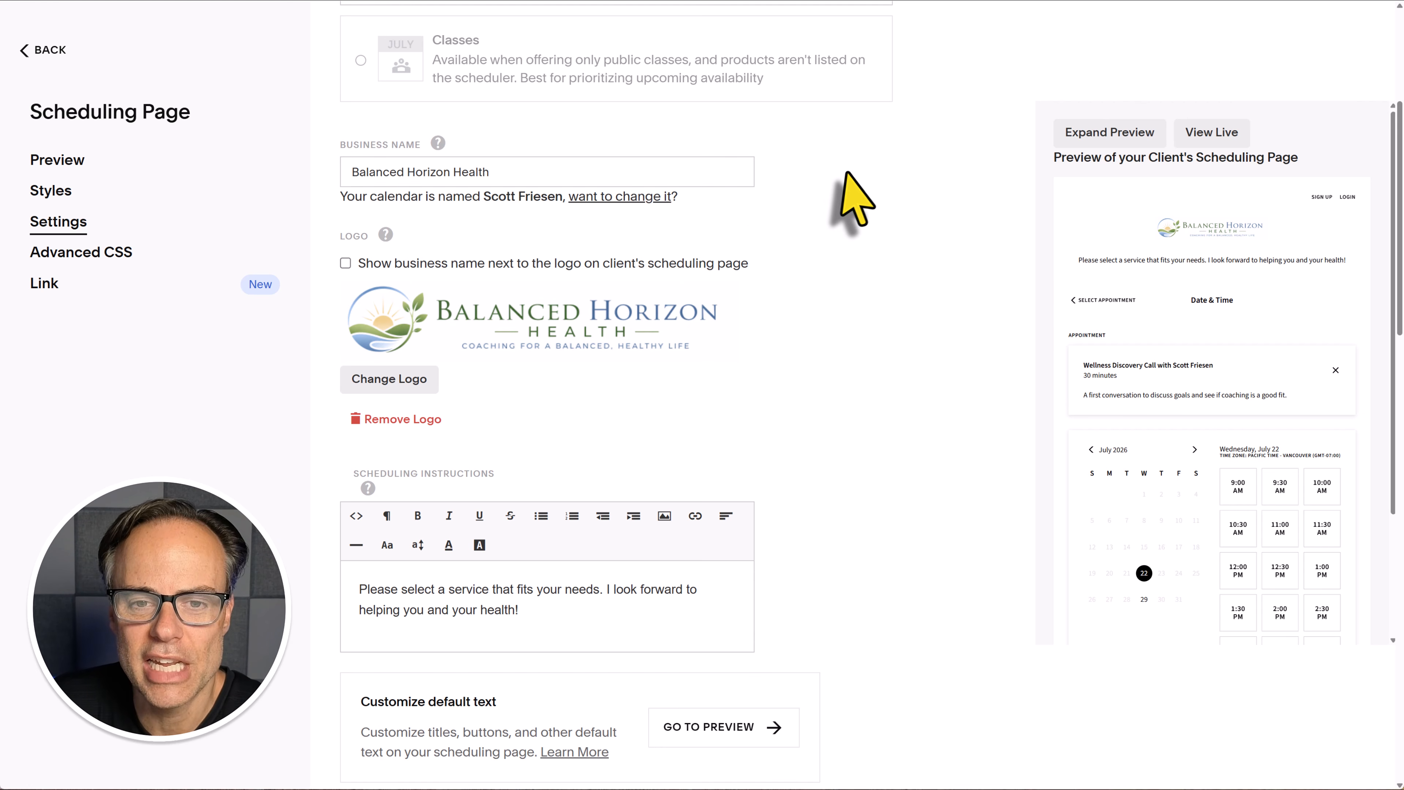
pyautogui.scroll(-2, 851, 195)
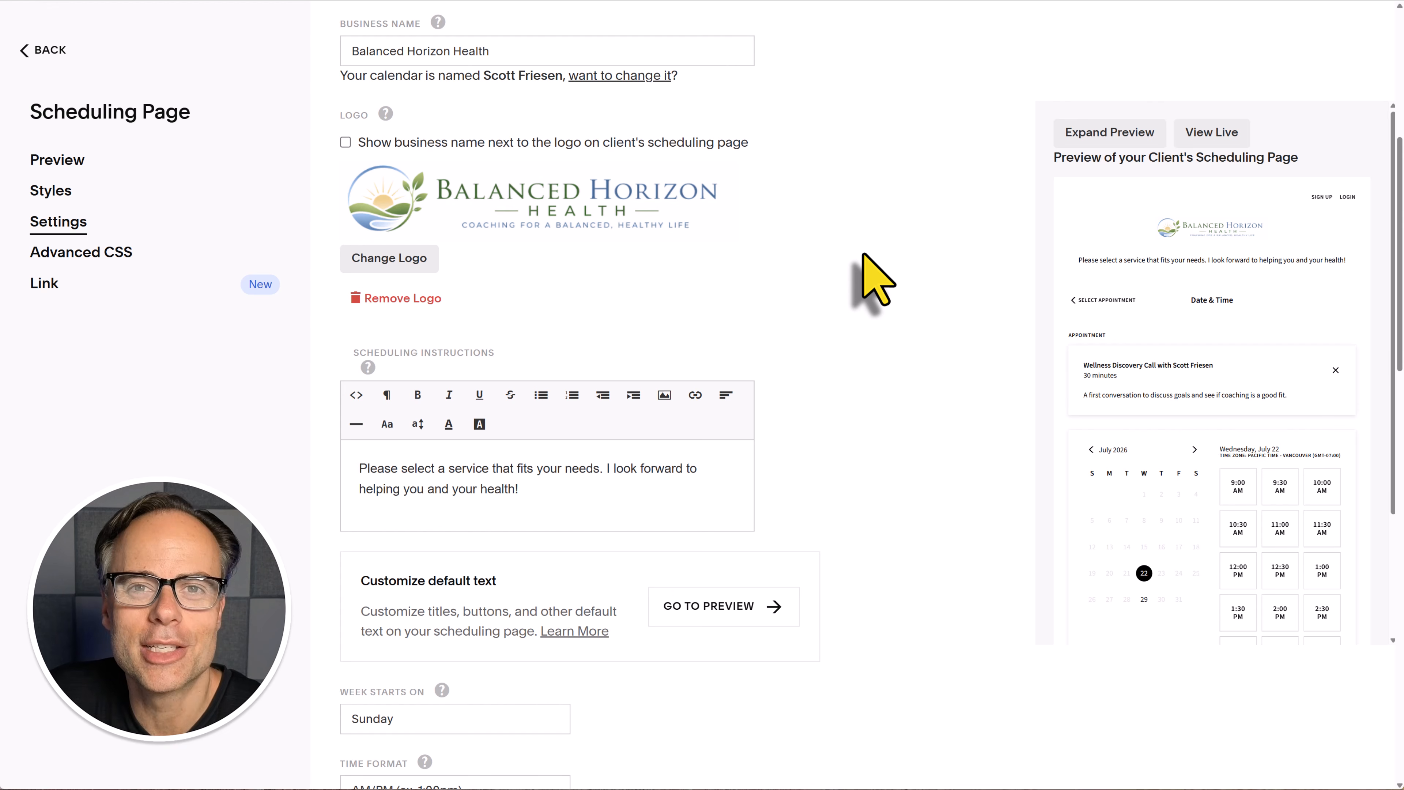
pyautogui.scroll(-4, 879, 279)
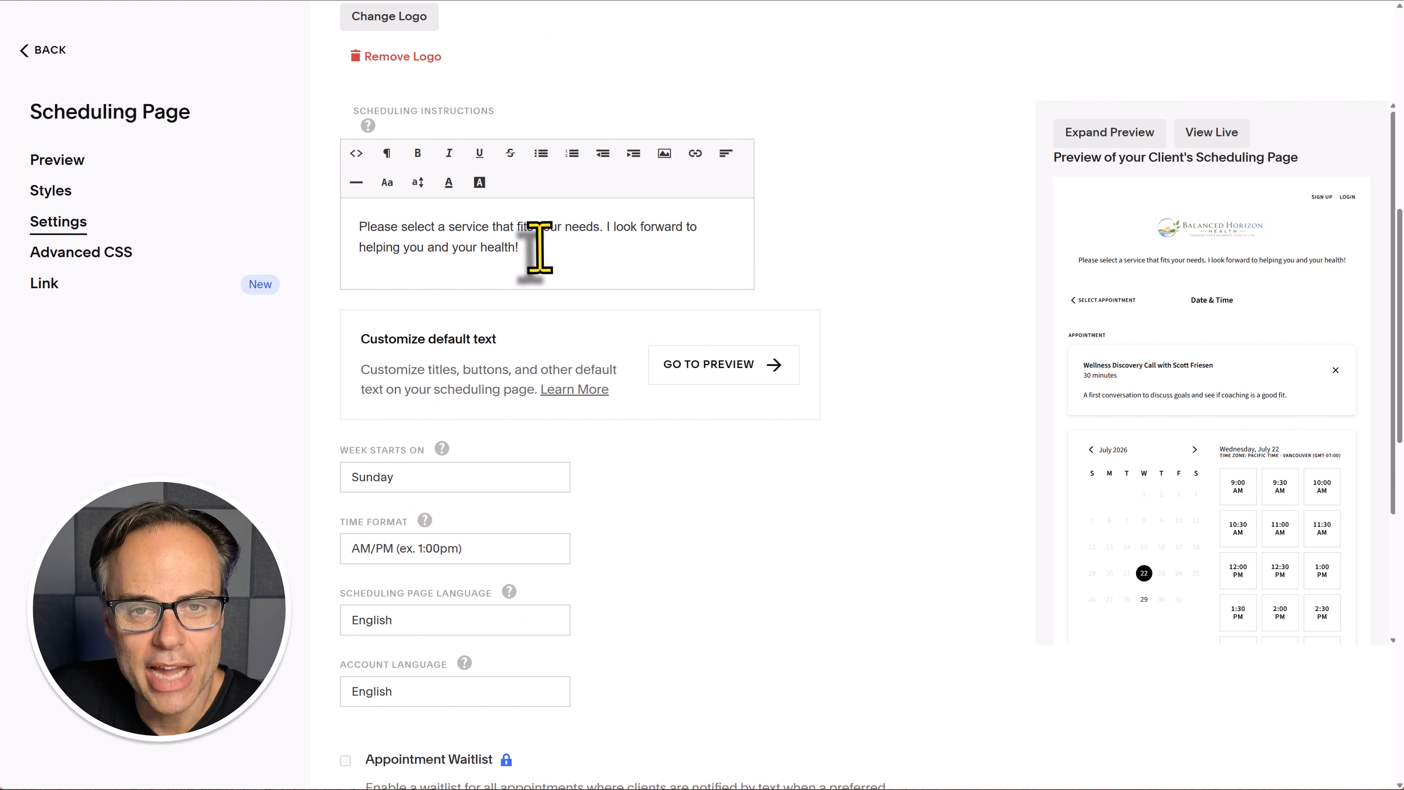
pyautogui.moveTo(1081, 260); pyautogui.dragTo(1332, 260)
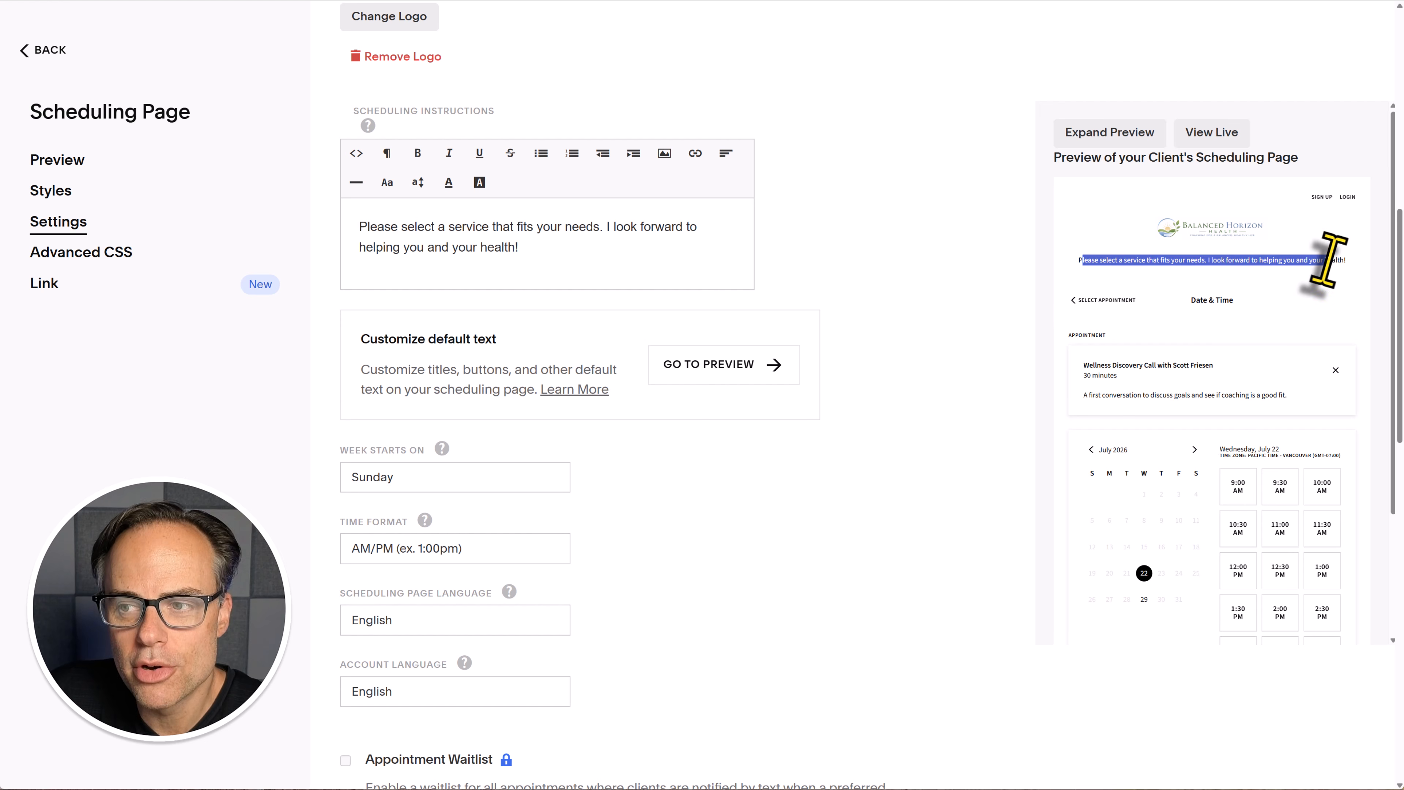
pyautogui.click(950, 266)
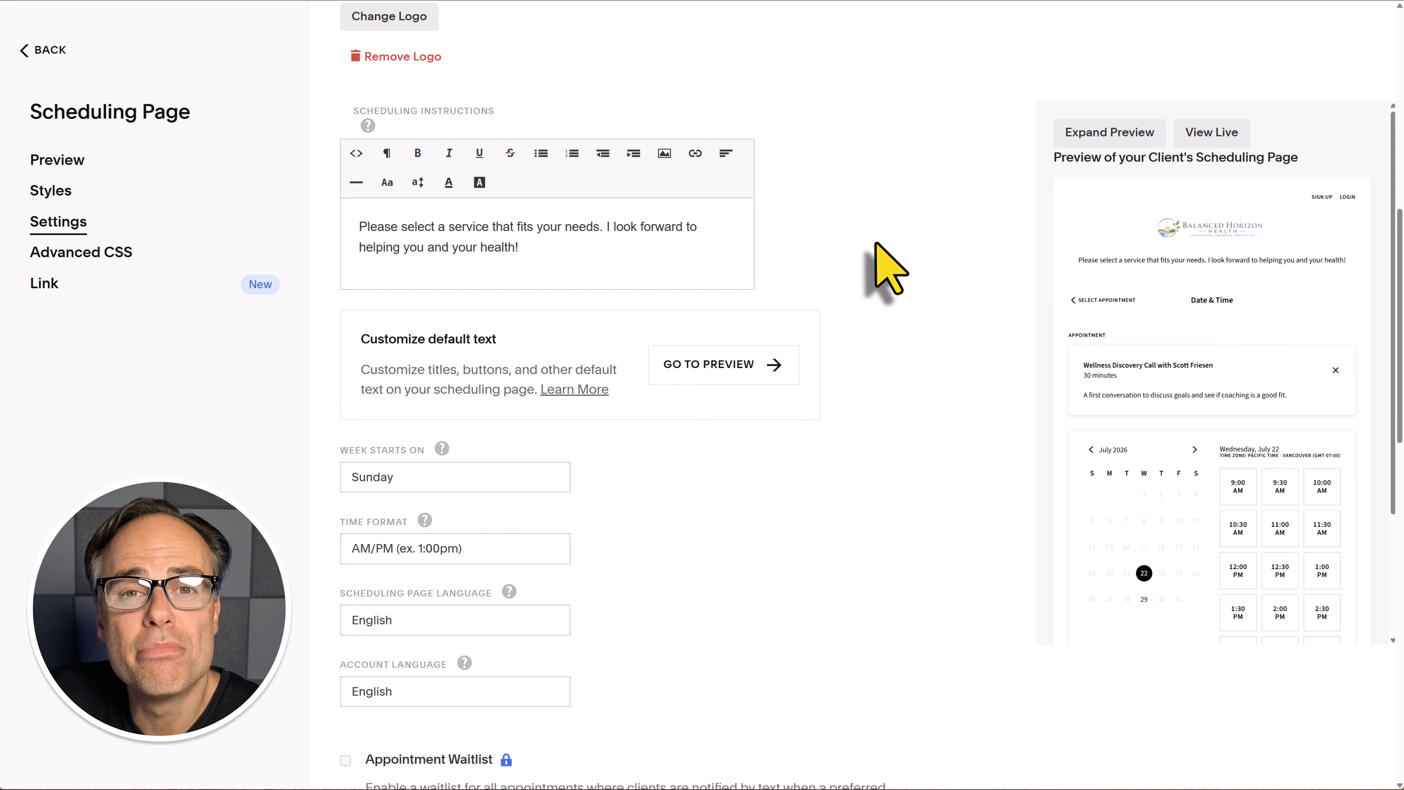
# Look through the remaining scheduling page settings, down to the checkbox options for hiding times, duration and prices.
pyautogui.scroll(10, 987, 273)
pyautogui.scroll(-15, 987, 273)
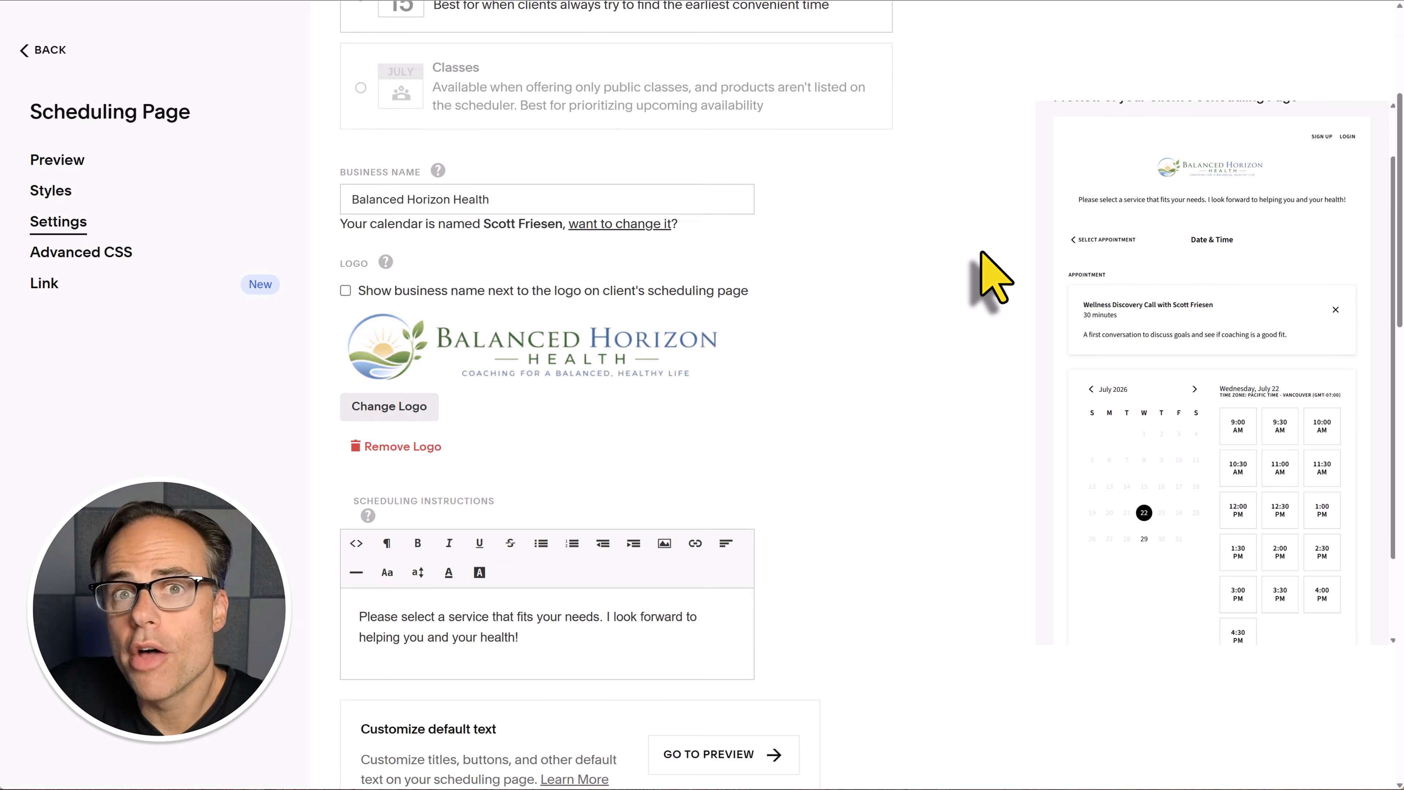
pyautogui.scroll(-15, 983, 254)
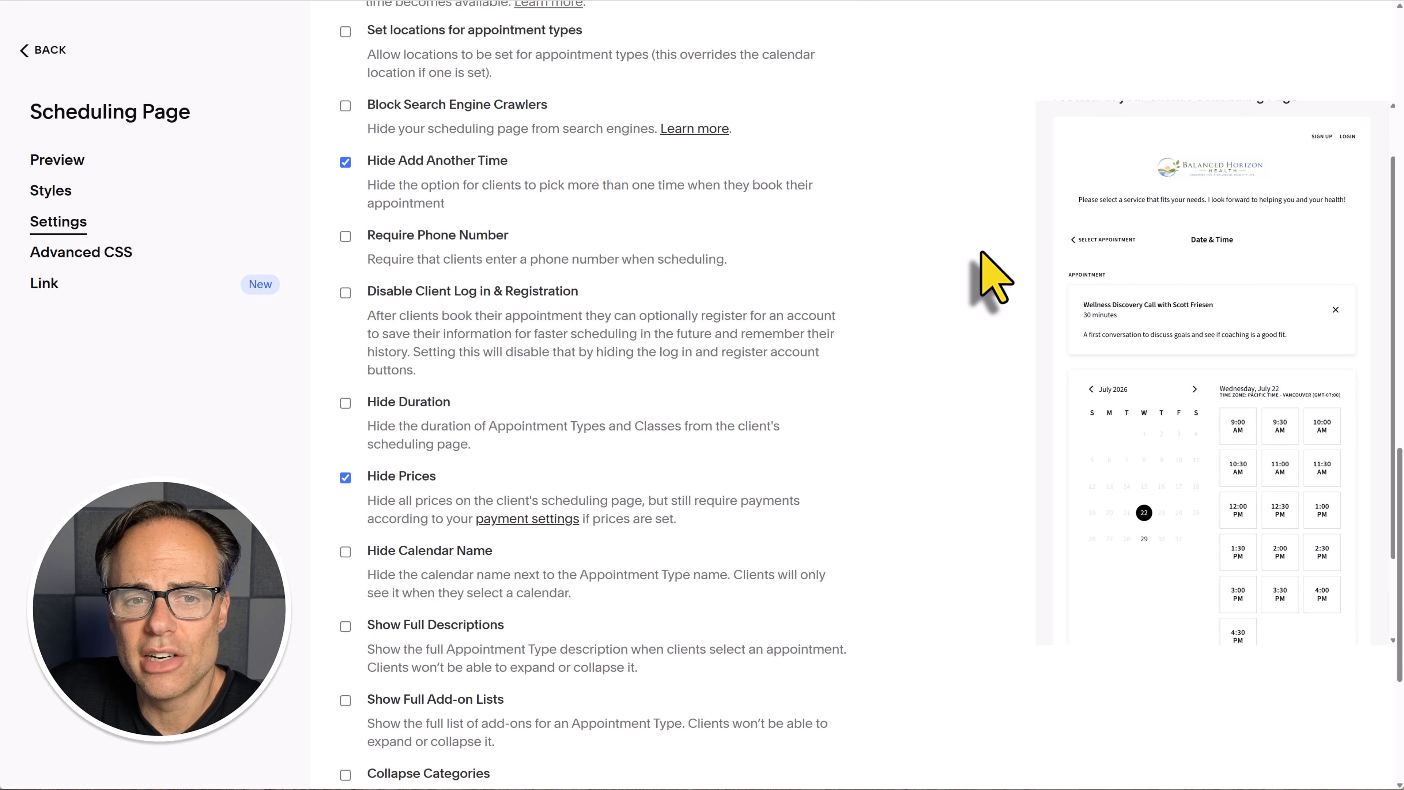
pyautogui.scroll(10, 983, 254)
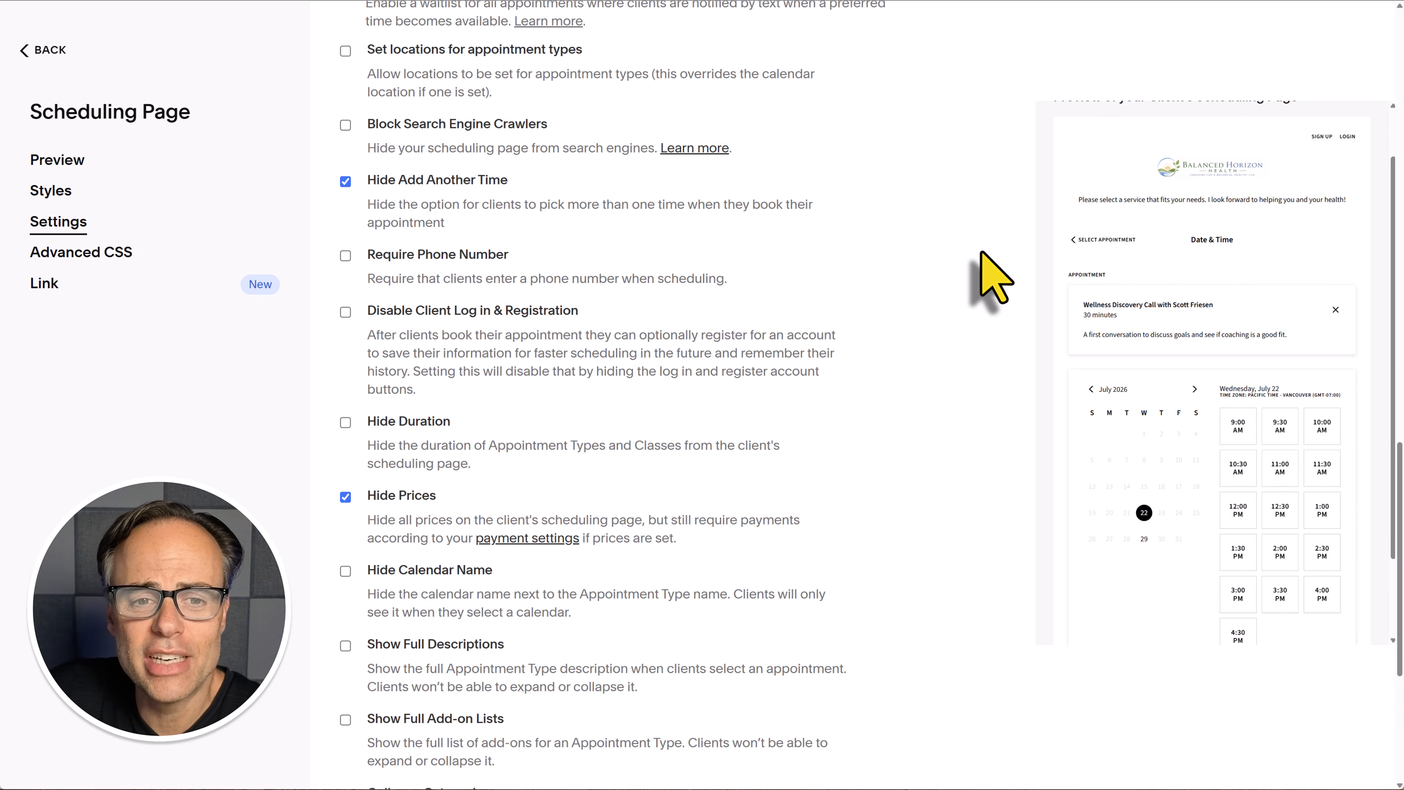
# Turn off Hide Add Another Time and display the booking choices for the 12:30 PM slot in the preview.
pyautogui.scroll(-2, 973, 221)
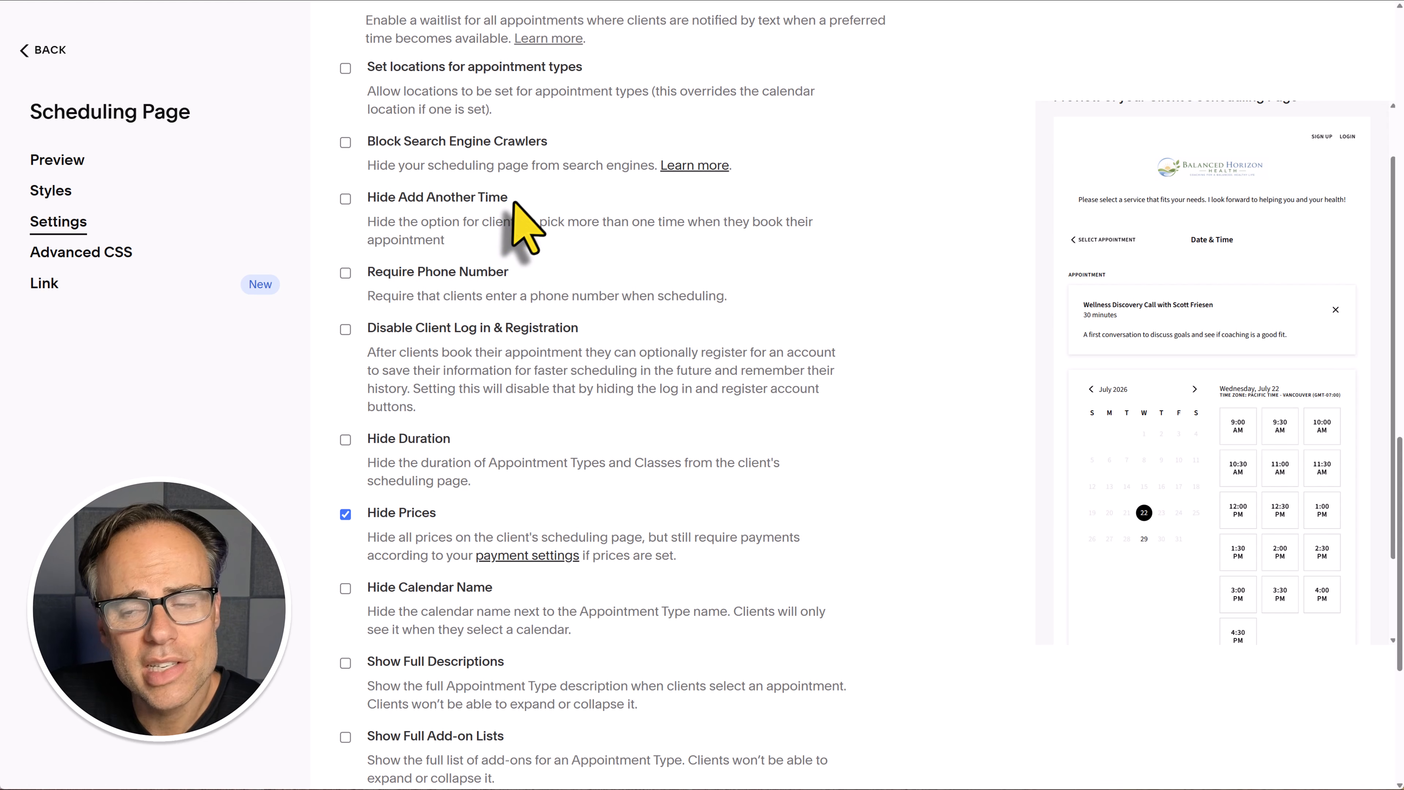
pyautogui.scroll(-2, 1244, 512)
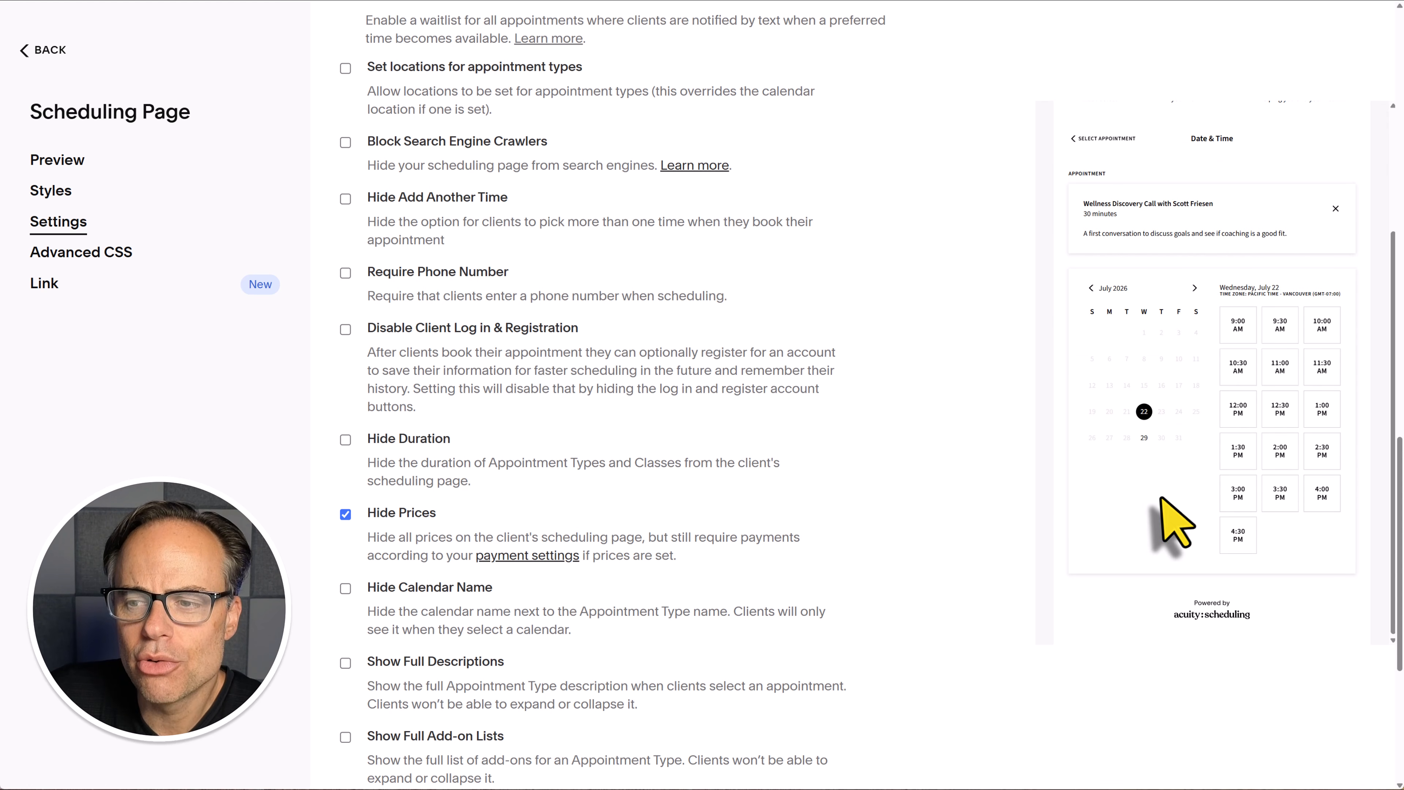
pyautogui.click(1280, 410)
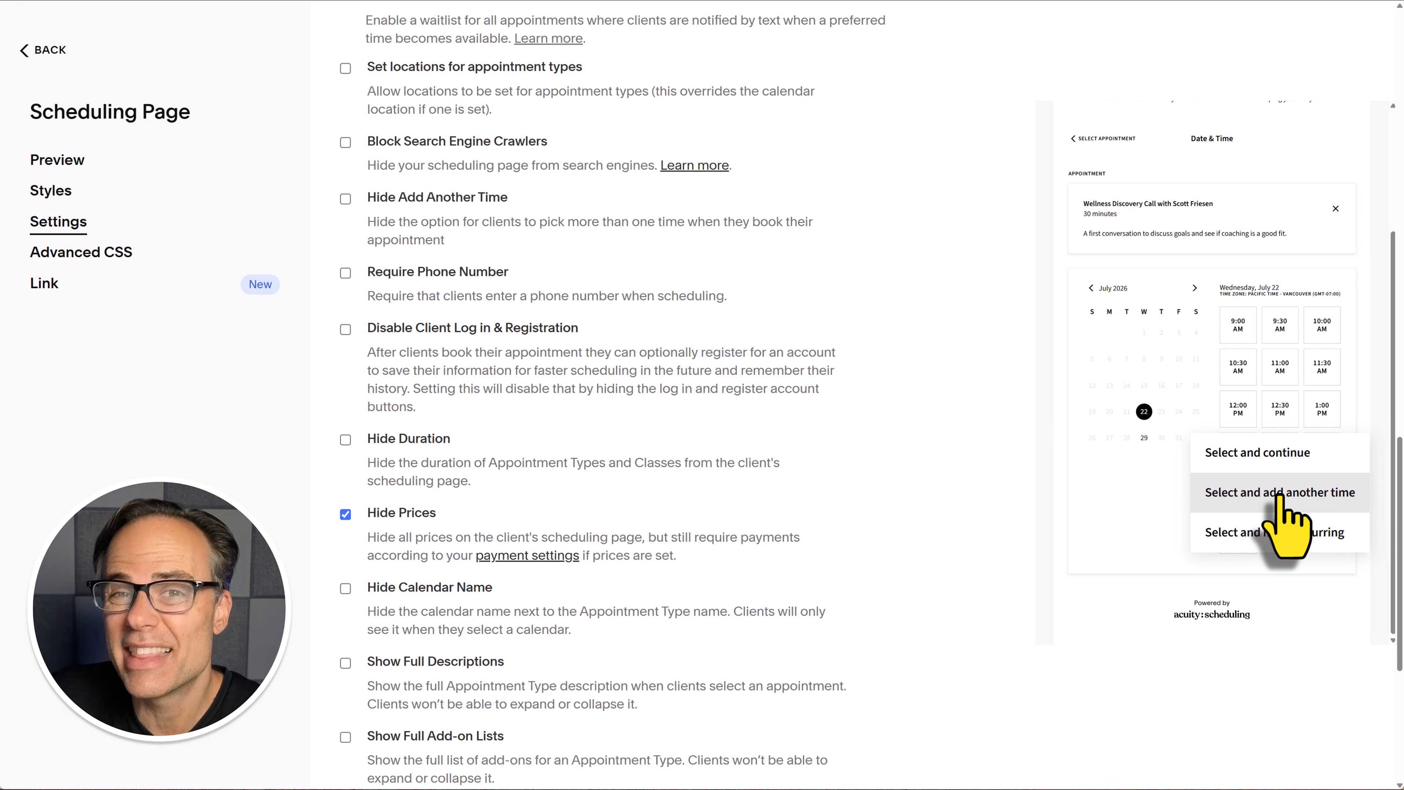
# Turn Hide Add Another Time back on and test the 12:30 PM slot in the preview.
pyautogui.click(346, 200)
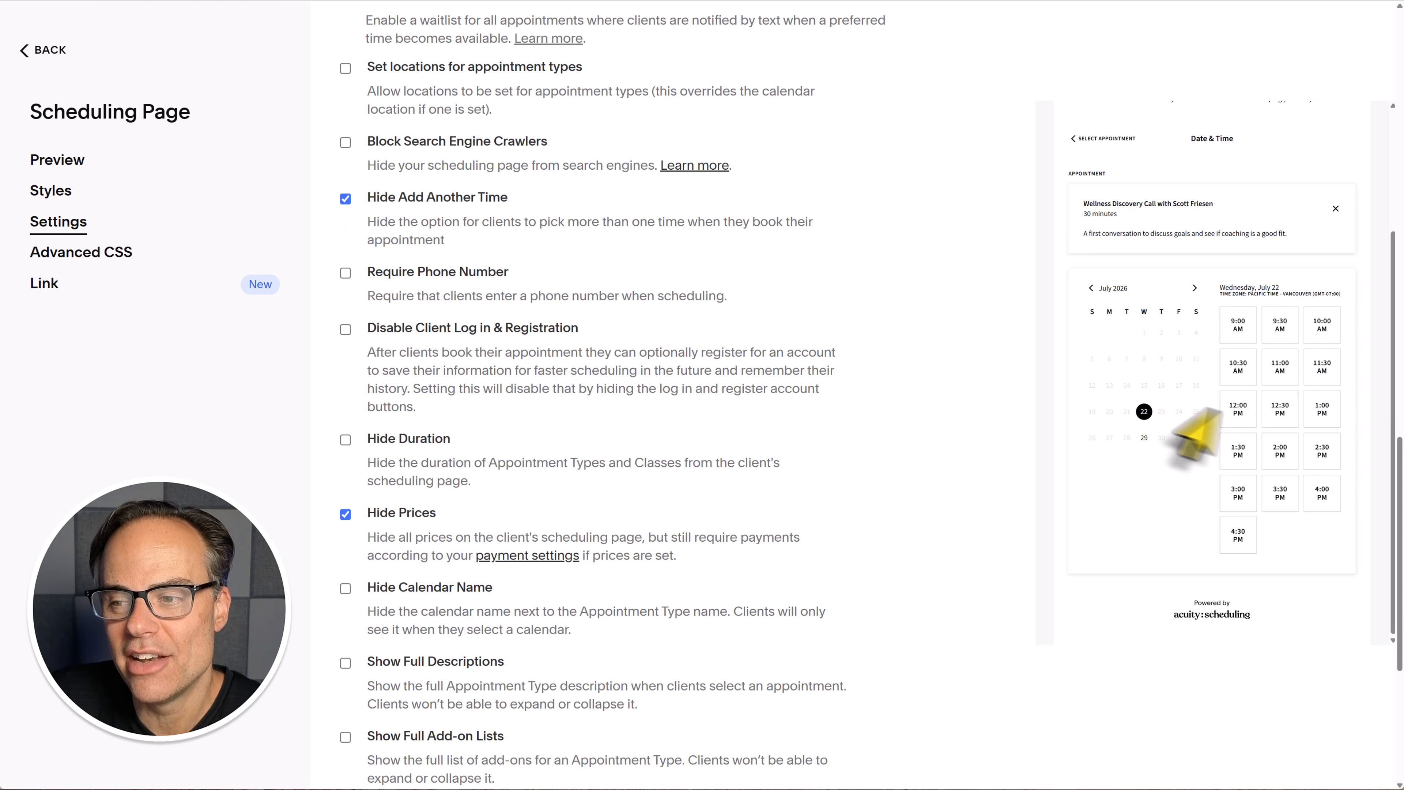
pyautogui.click(1281, 410)
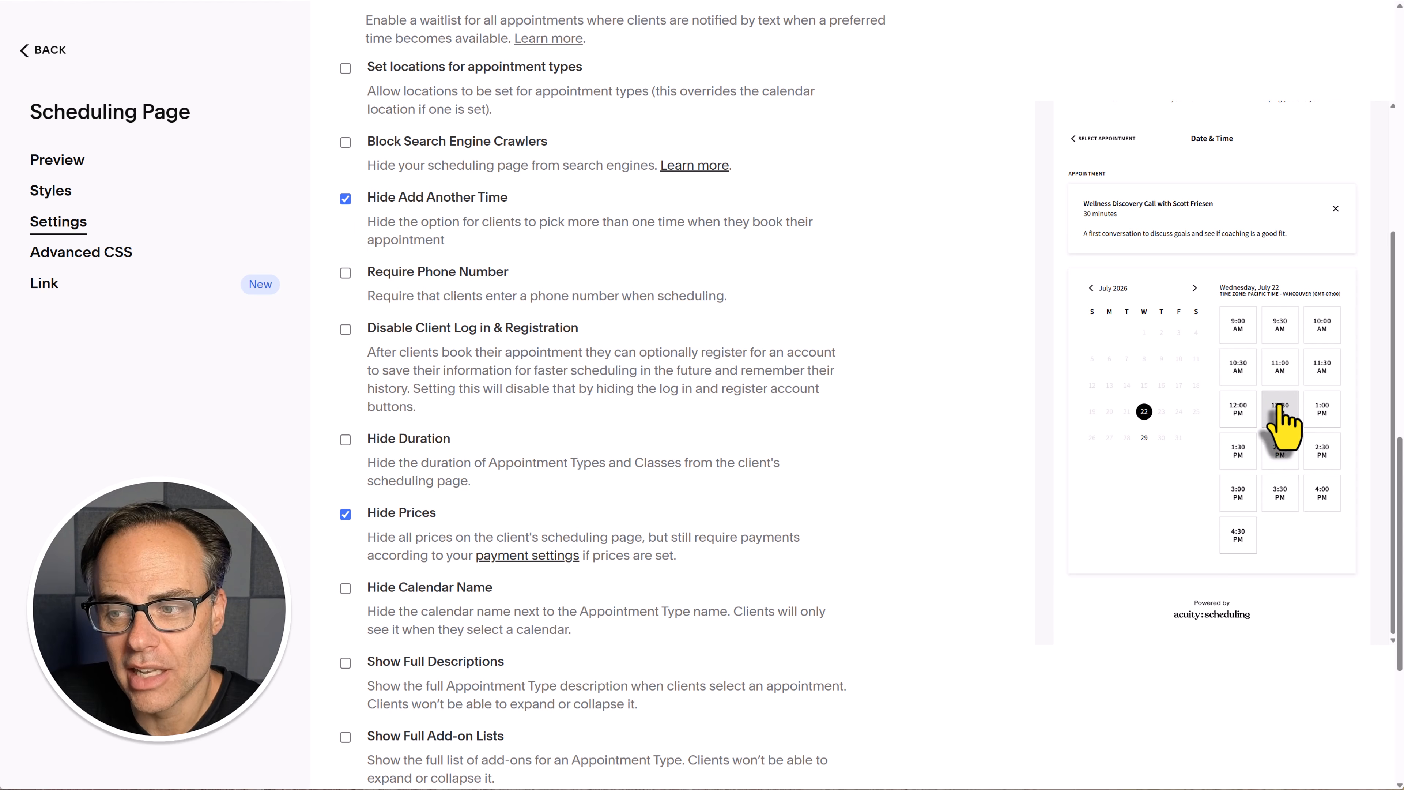
pyautogui.scroll(-3, 1279, 426)
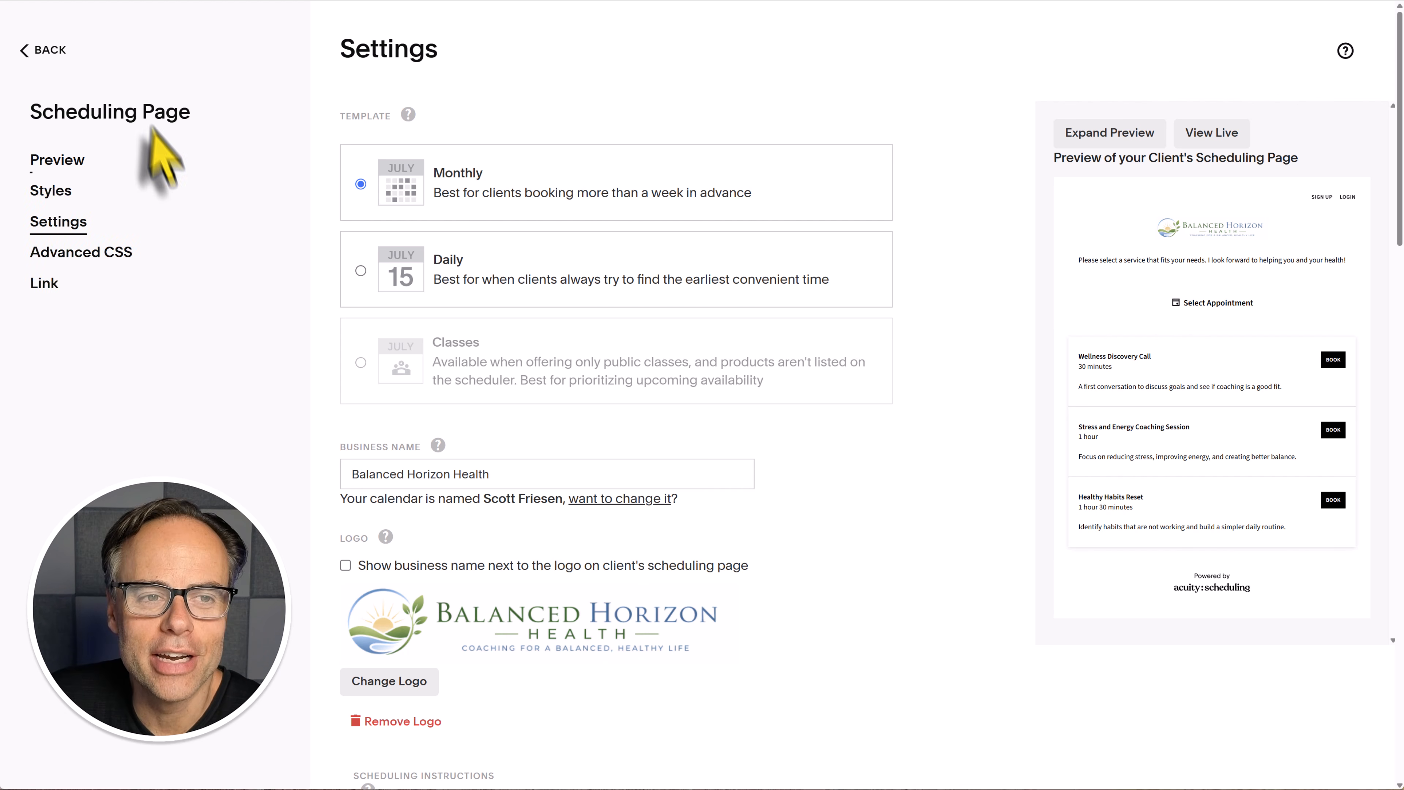
# Go to the scheduling page's link settings and open the general scheduling page through its public link.
pyautogui.click(51, 284)
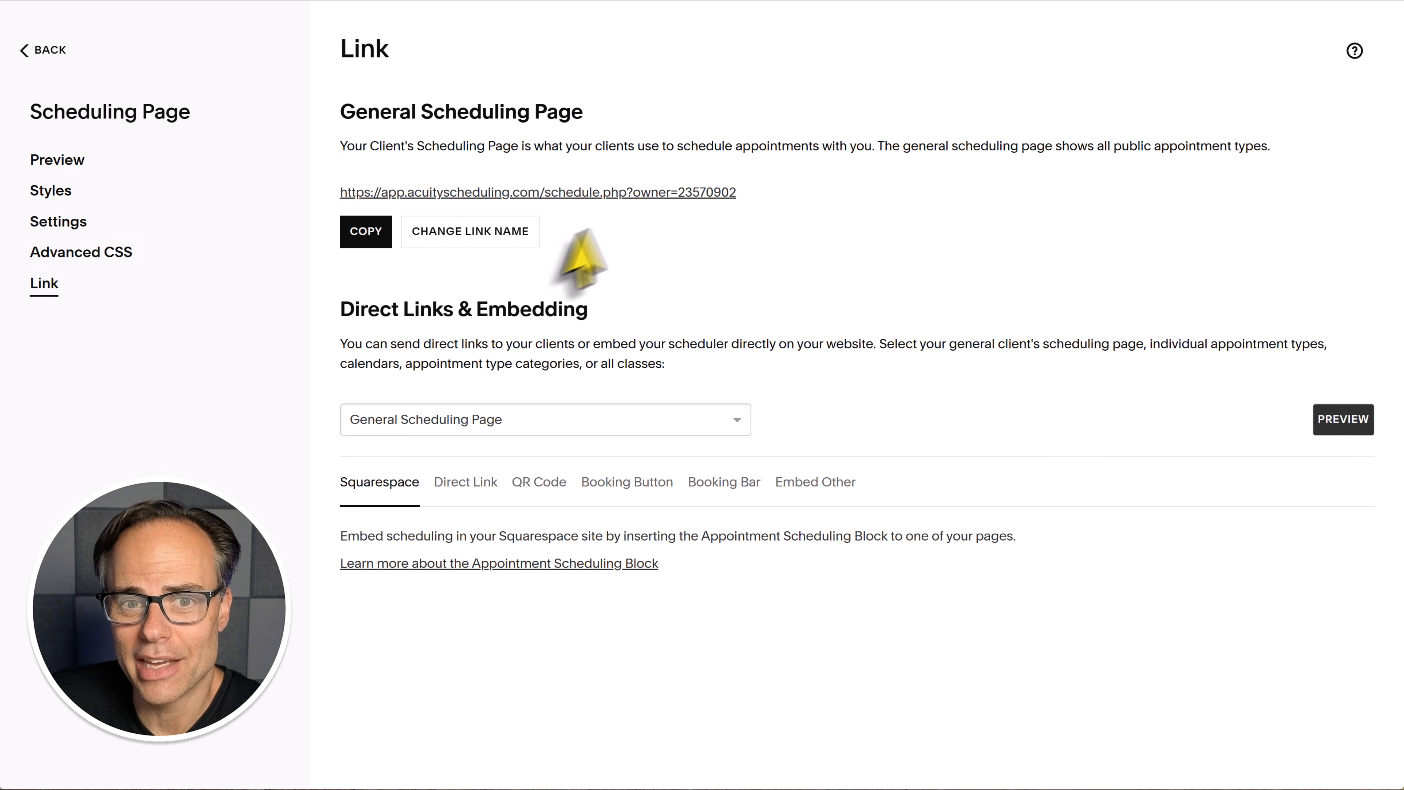
pyautogui.click(646, 192)
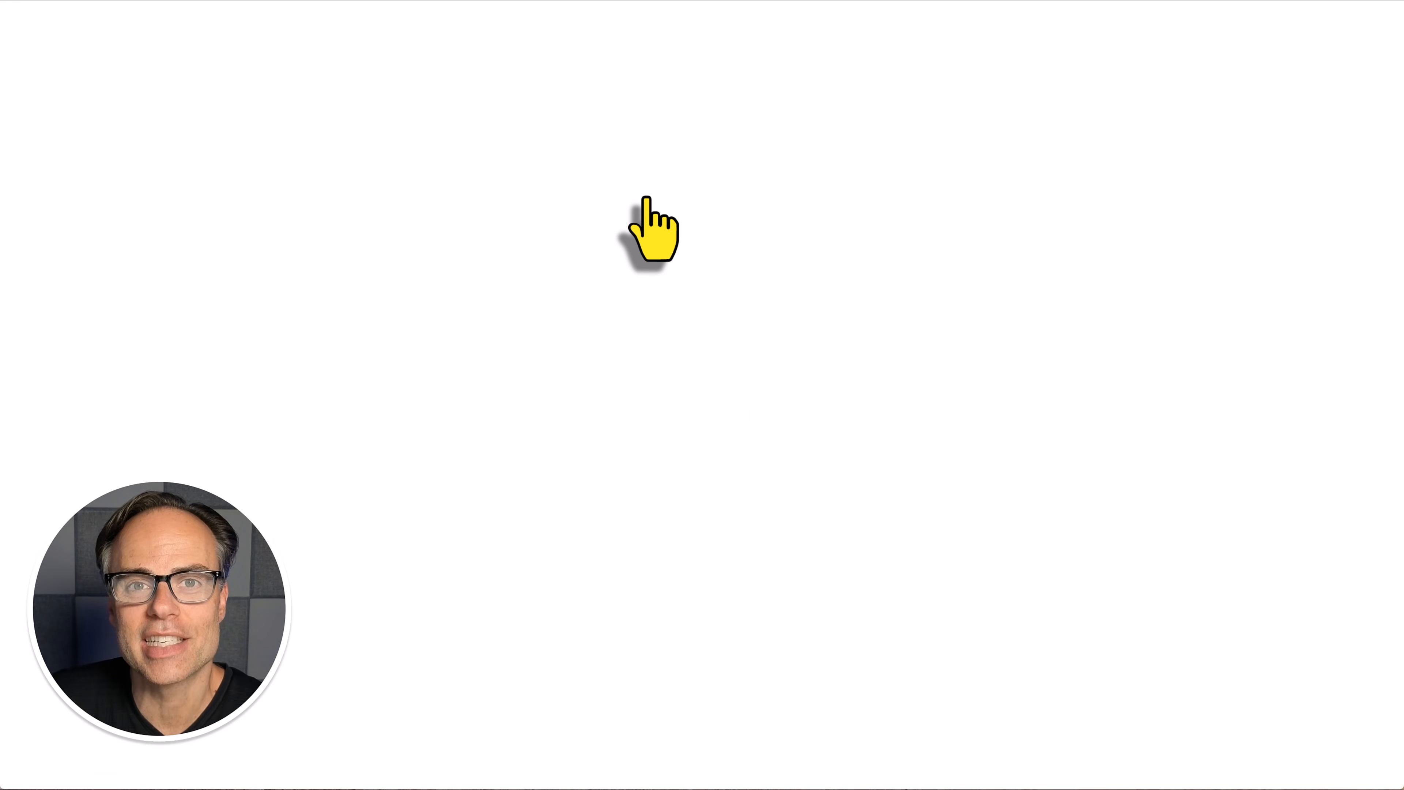